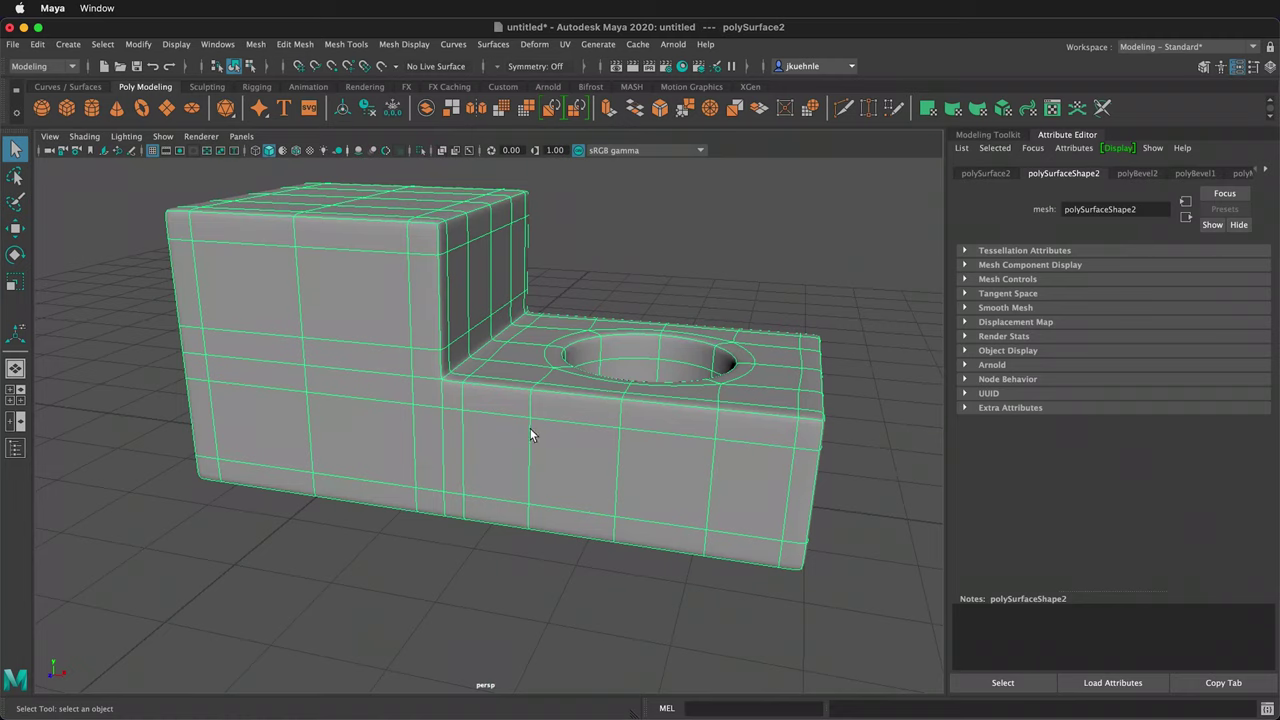
Step: Select a face loop around the finished L-shaped block's front to preview its edge flow
key("F11")
left_click(416, 397)
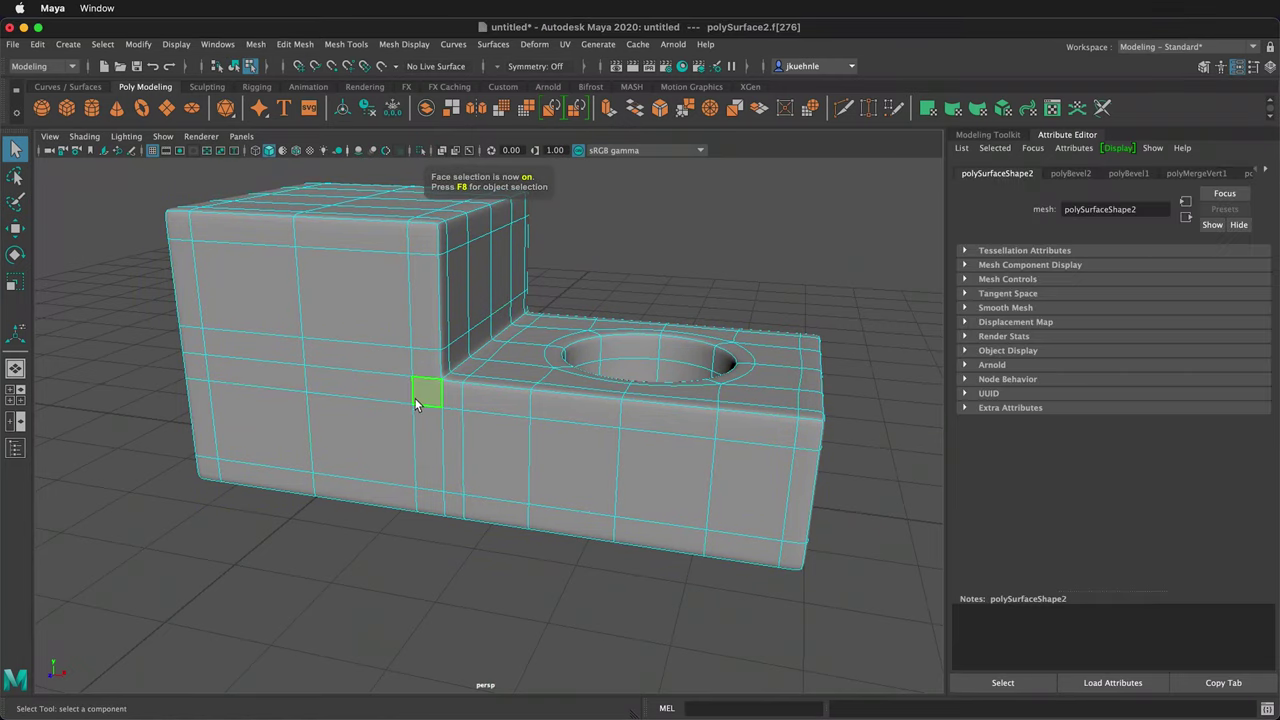
double_click(447, 393, "shift")
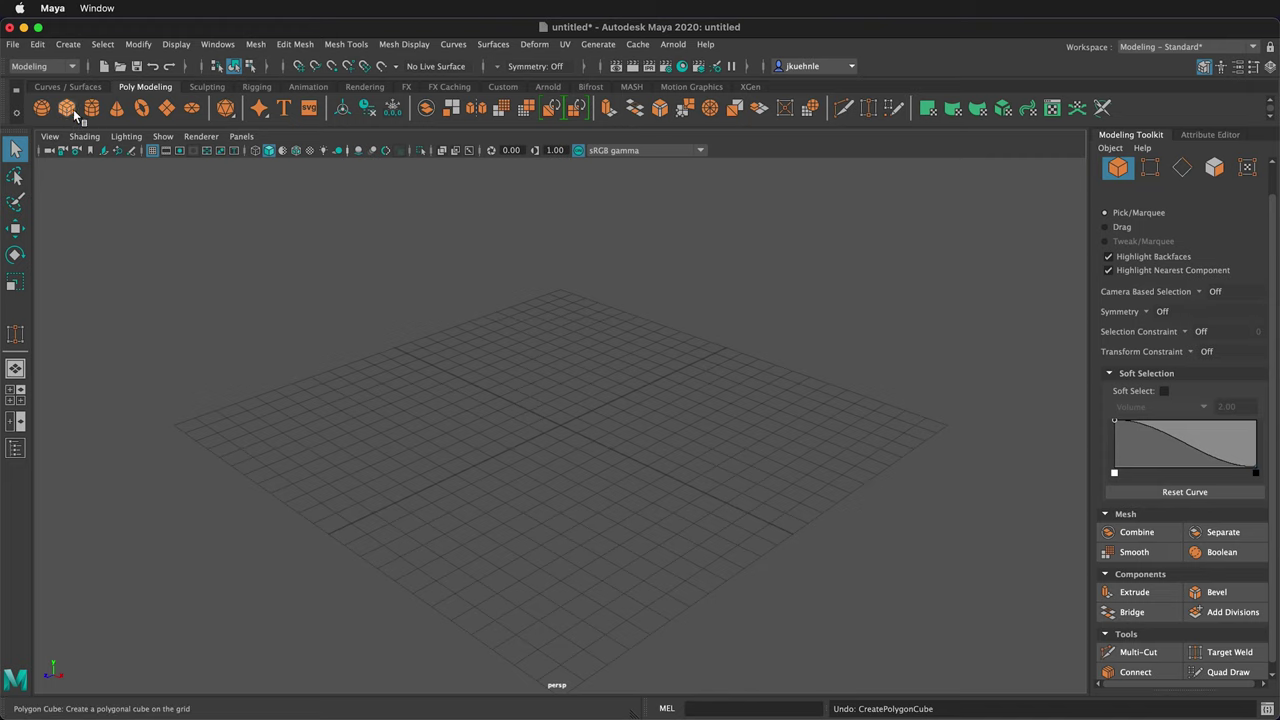
Step: Create a polygon cube, frame it, and show its polyCube1 size attributes
left_click(66, 108)
key("f")
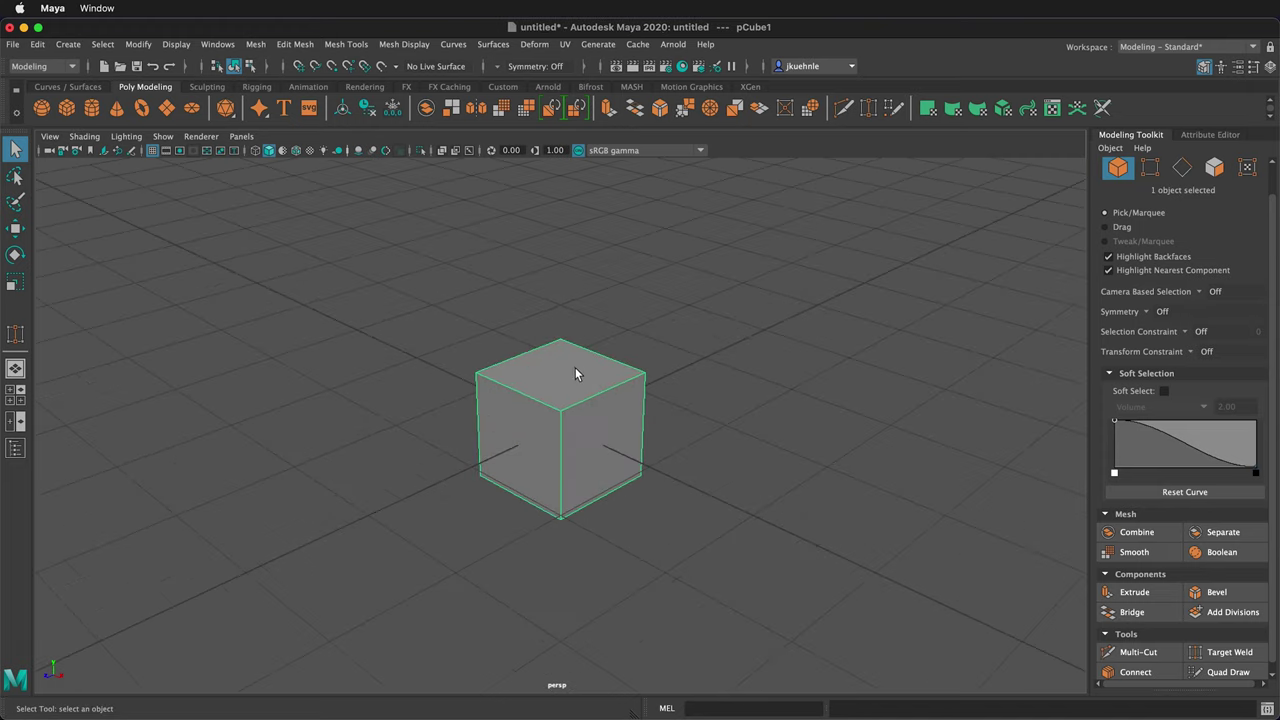
left_click(1208, 135)
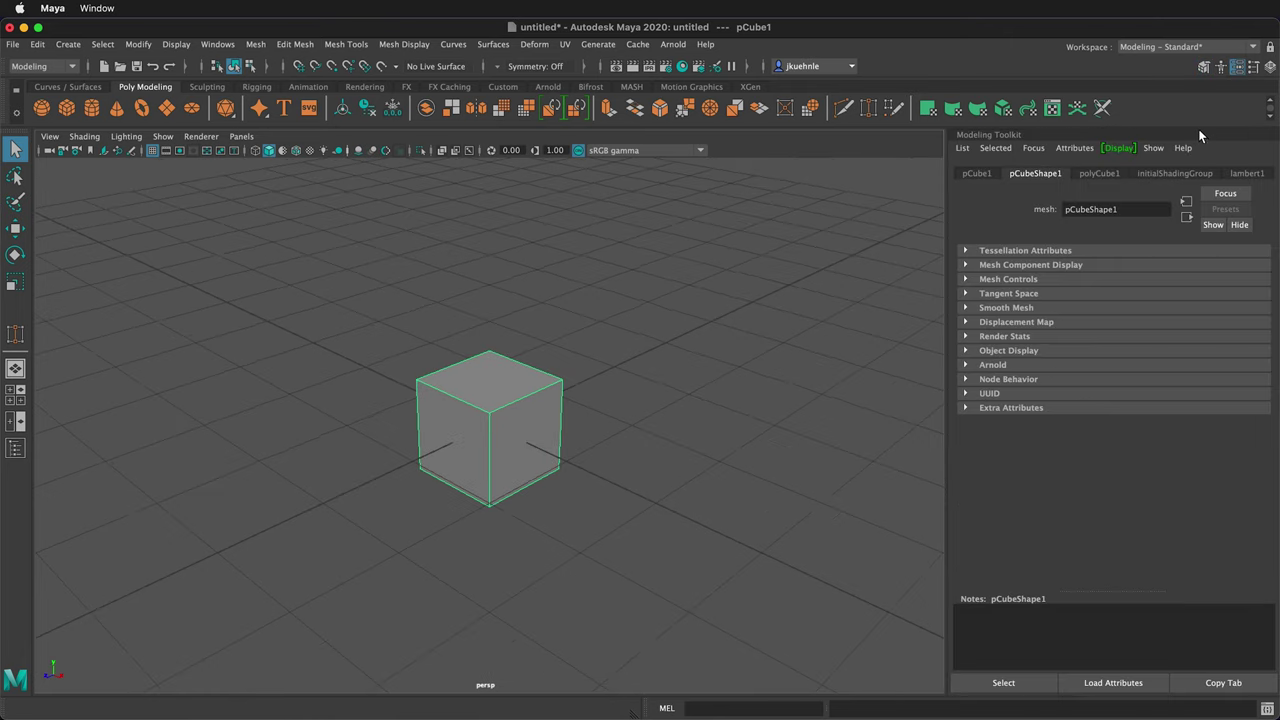
left_click(1117, 174)
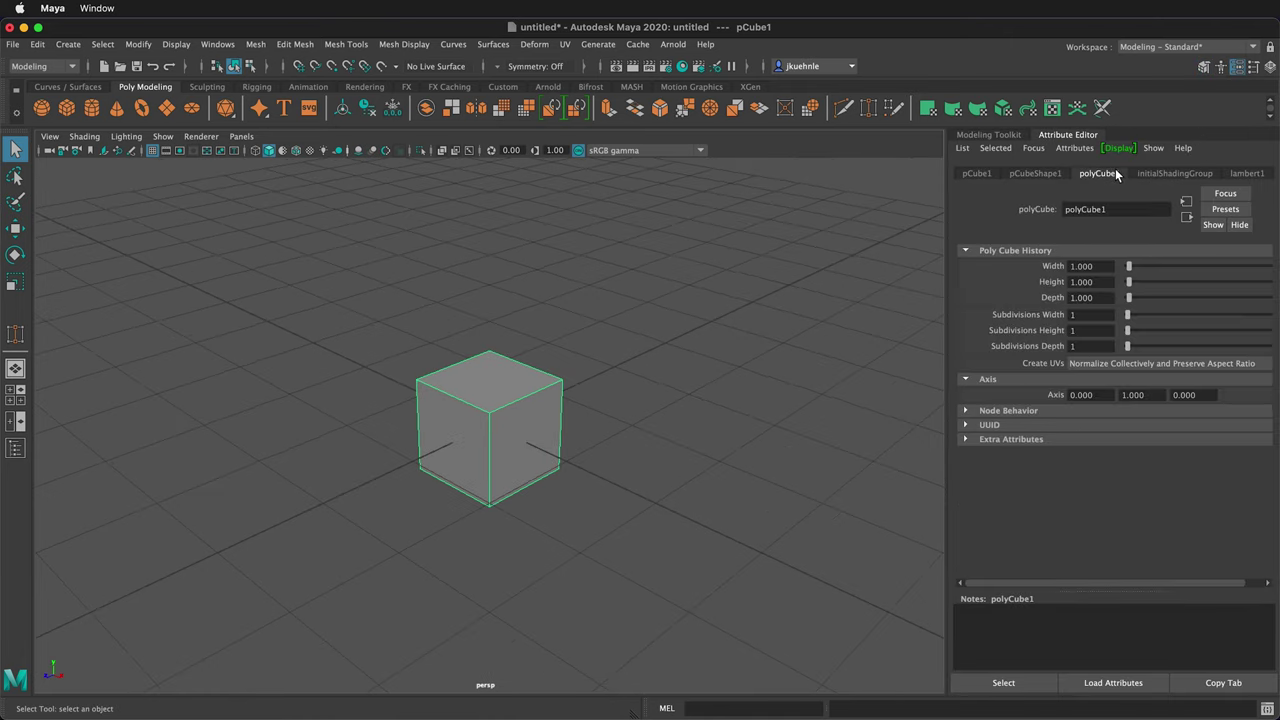
Step: Set the cube's Width, Height and Depth each to 3
double_click(1103, 267)
type("3")
key("Tab")
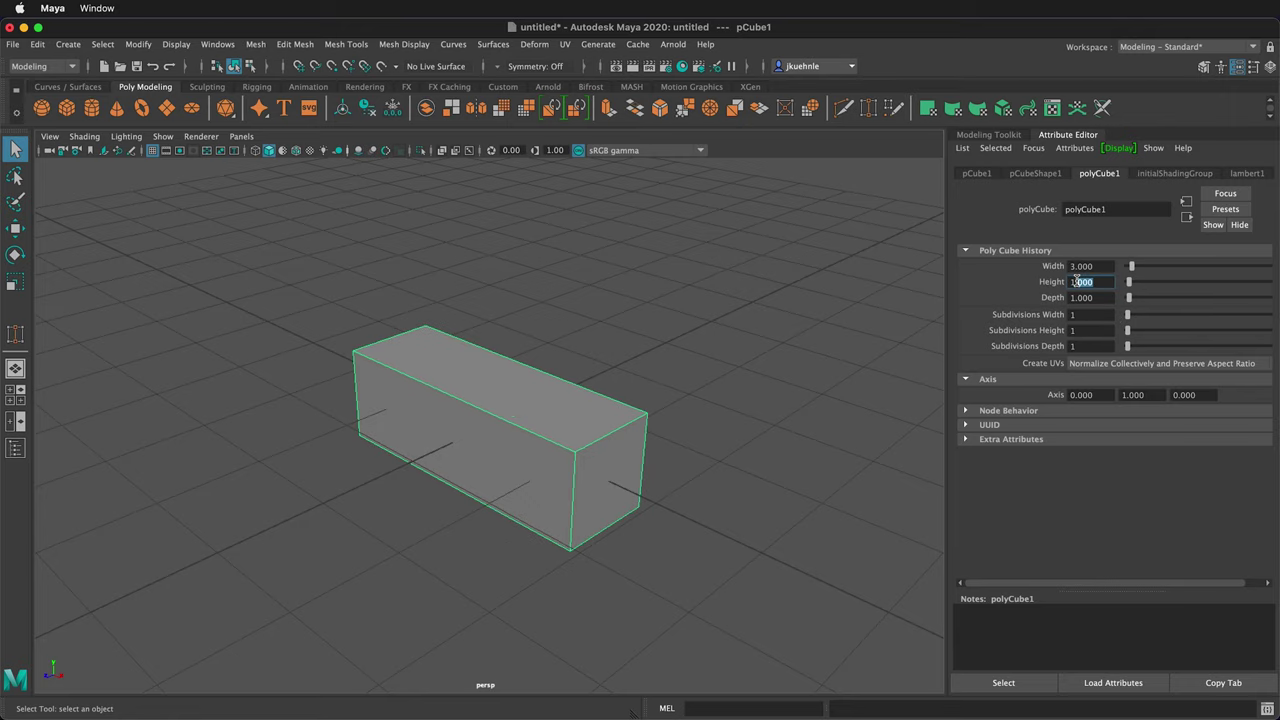
type("3")
key("Tab")
type("3")
left_click(1094, 281)
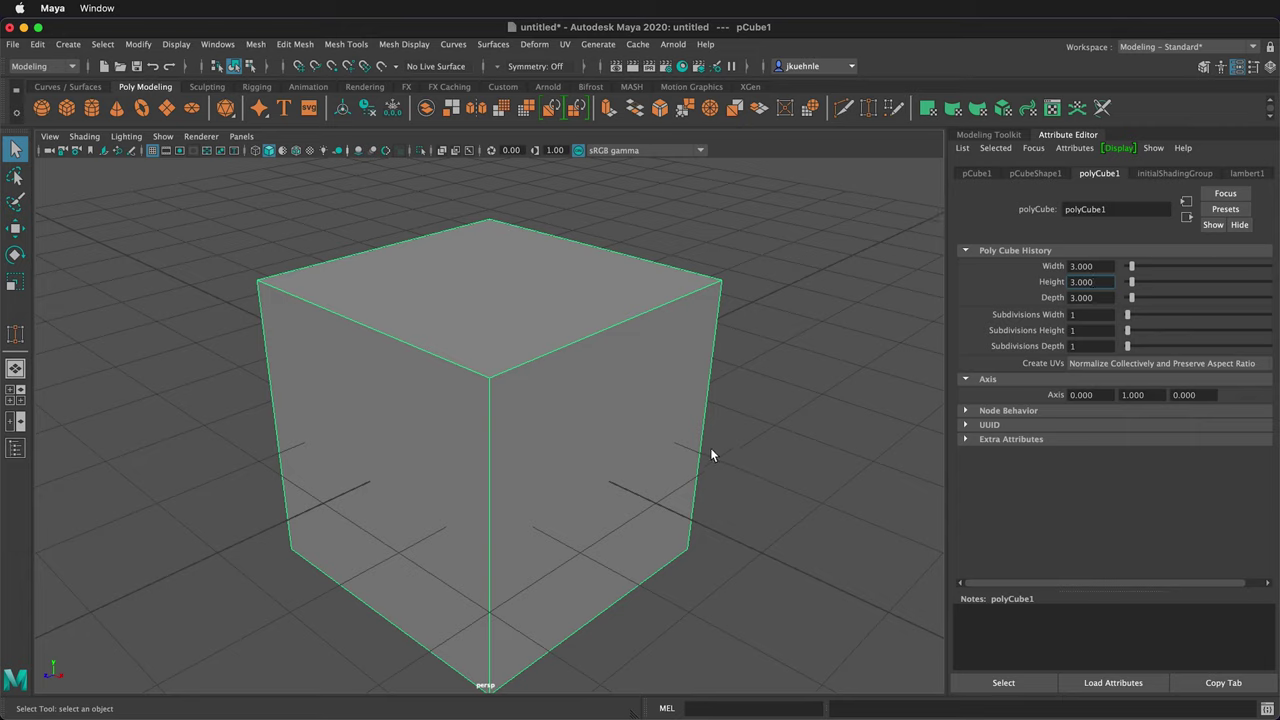
Step: Set pCube1's Translate Y to 1.5 so it sits on the grid
left_click(977, 174)
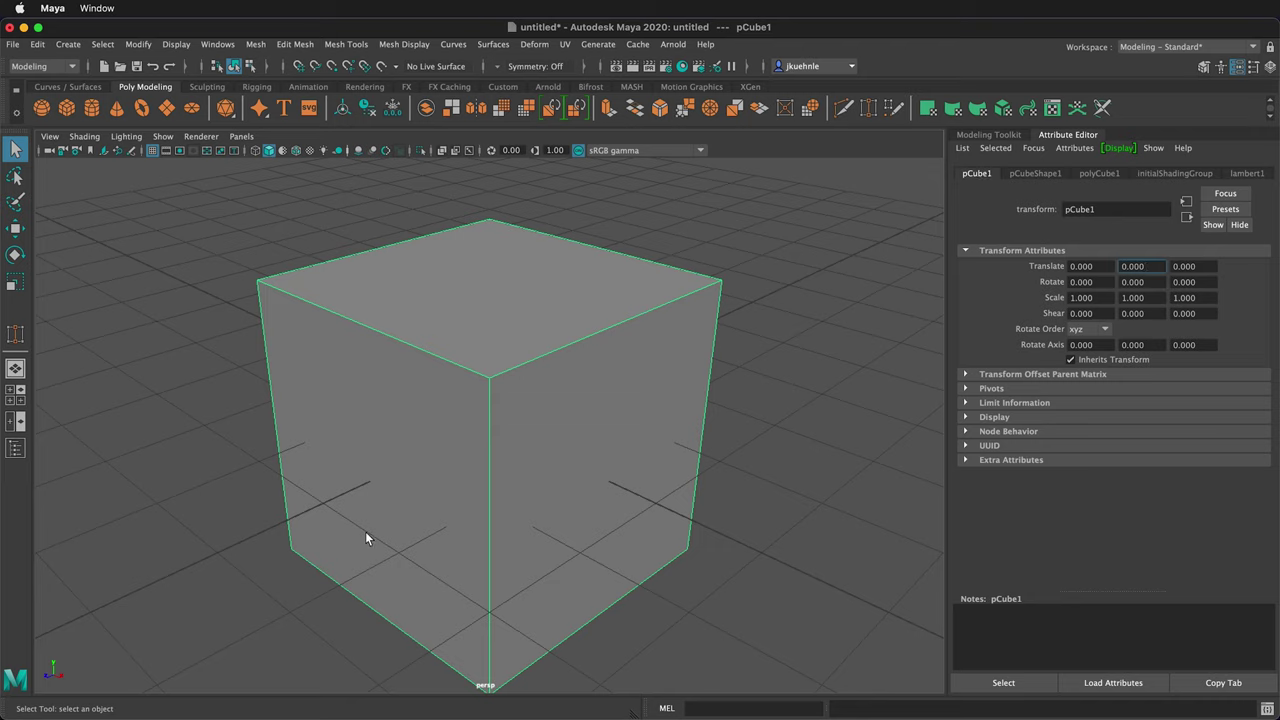
left_click(1146, 267)
type("1.5")
key("Return")
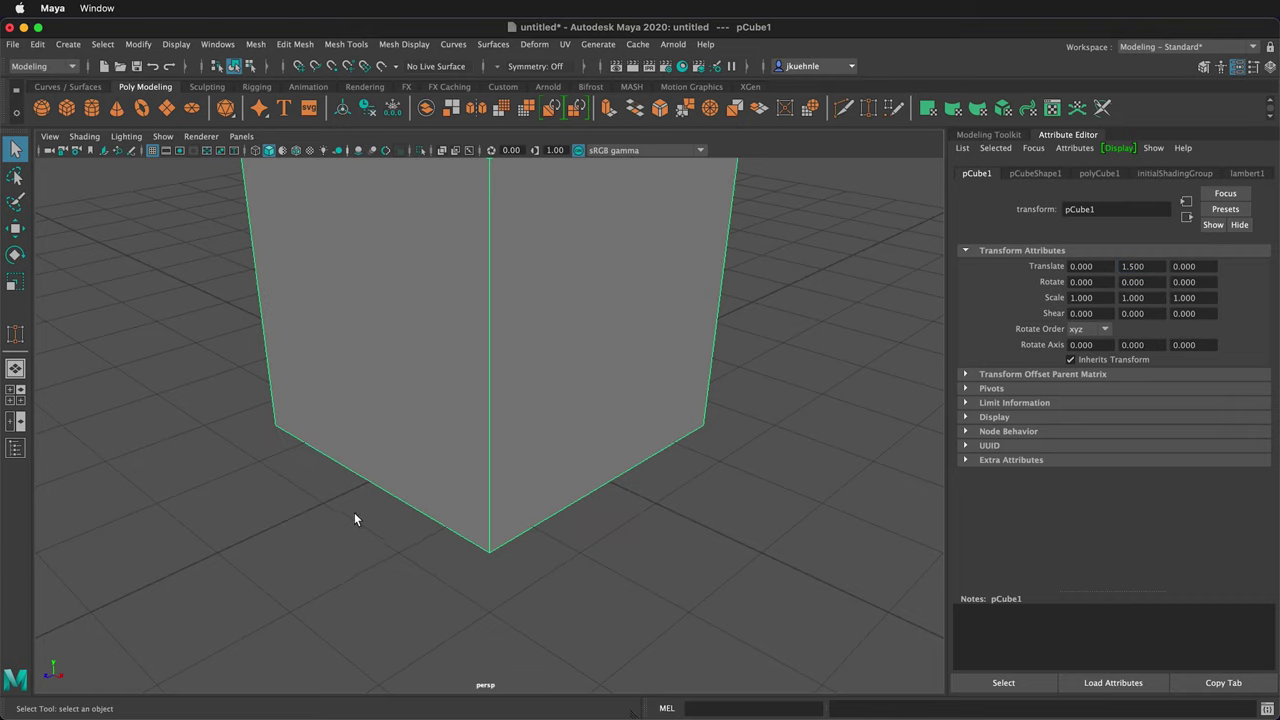
scroll(716, 506, "up", 1)
scroll(726, 520, "down", 3)
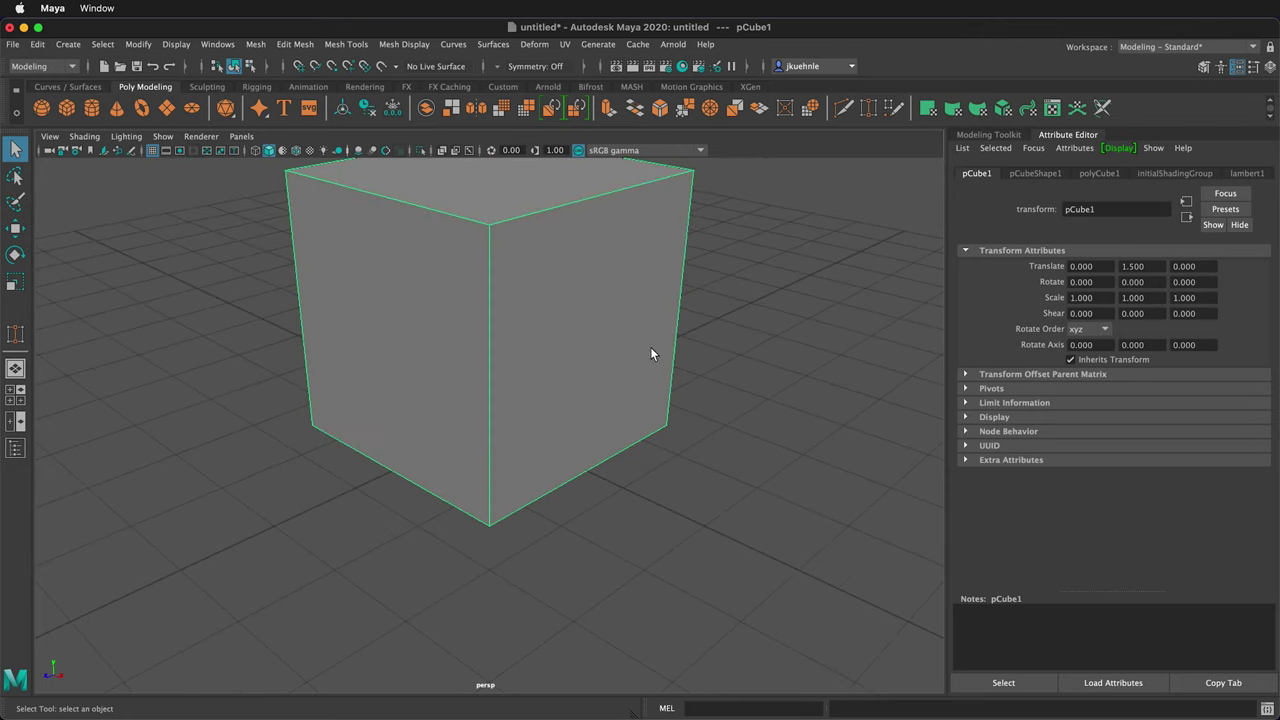
scroll(631, 400, "down", 3)
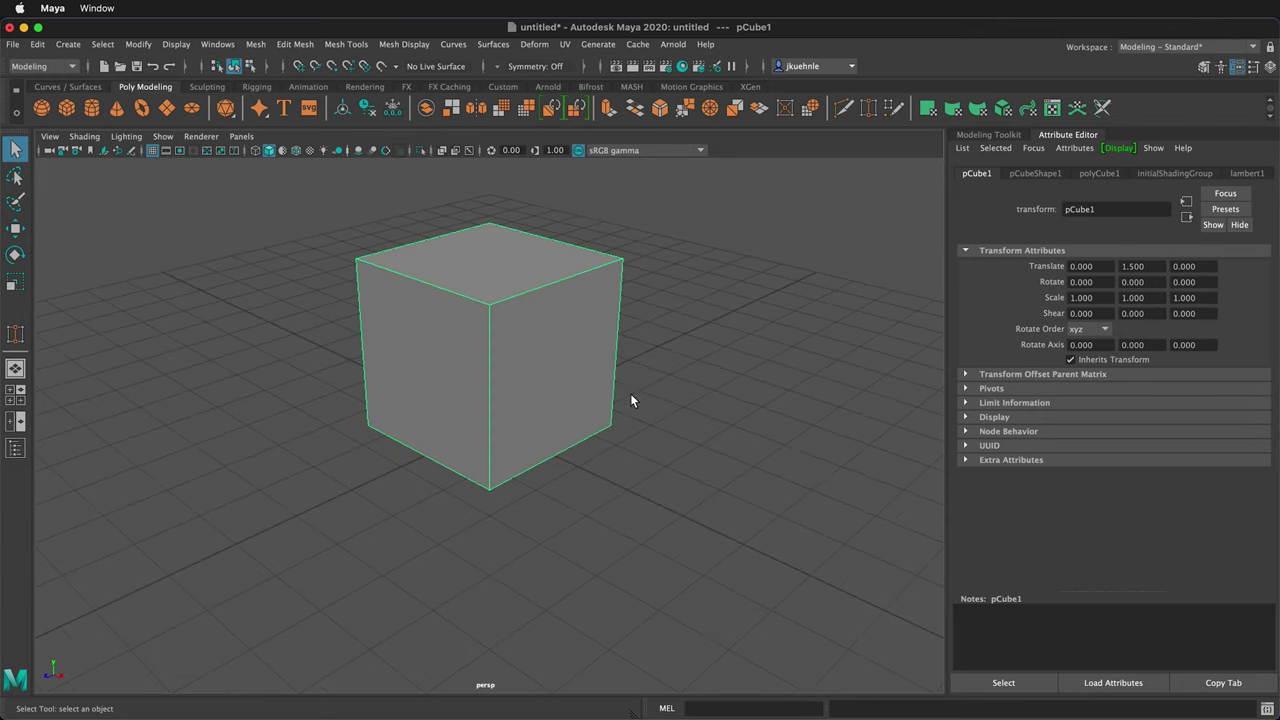
Step: Rename pCube1 to 'Block' in the Outliner
left_click(15, 450)
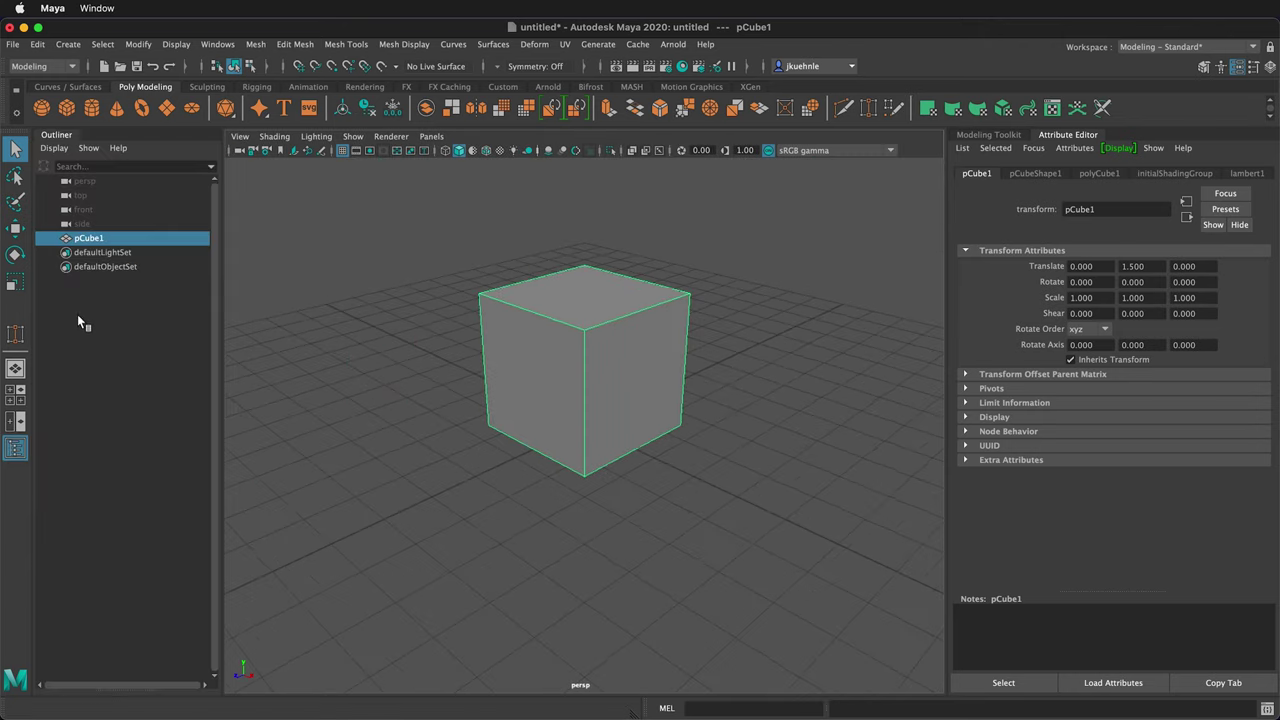
double_click(80, 239)
type("Bl")
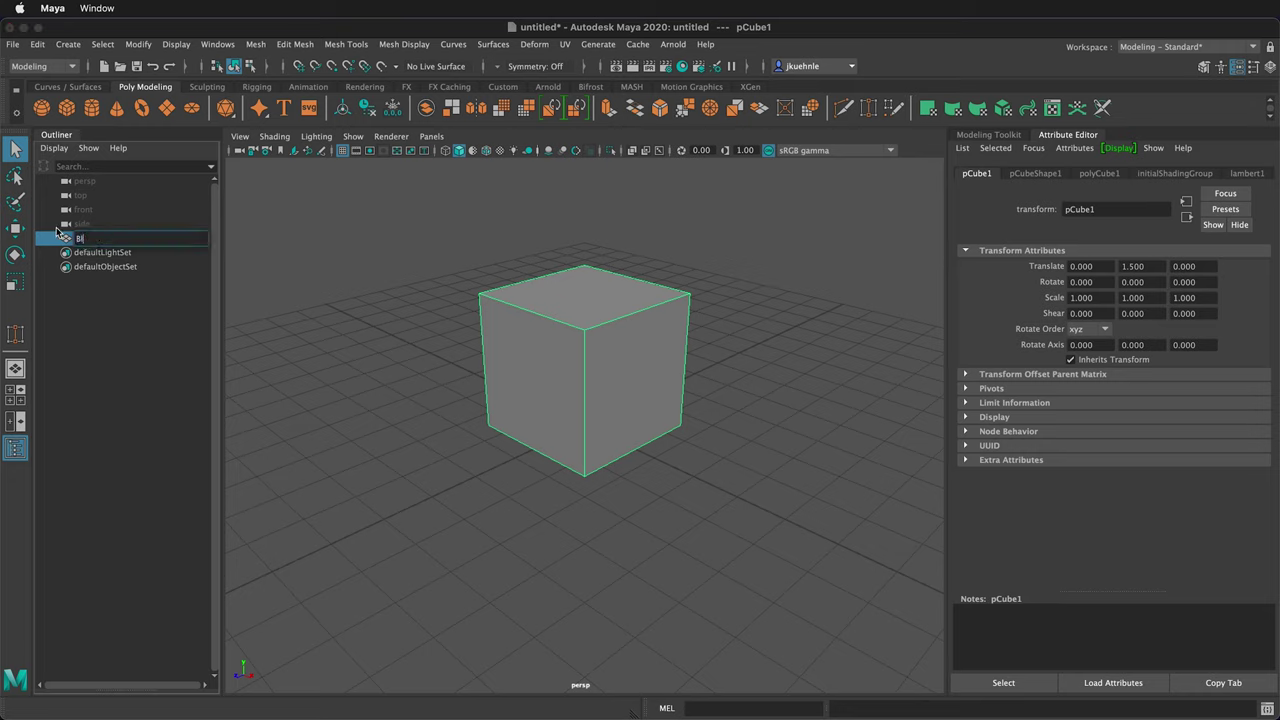
type("ock")
key("Return")
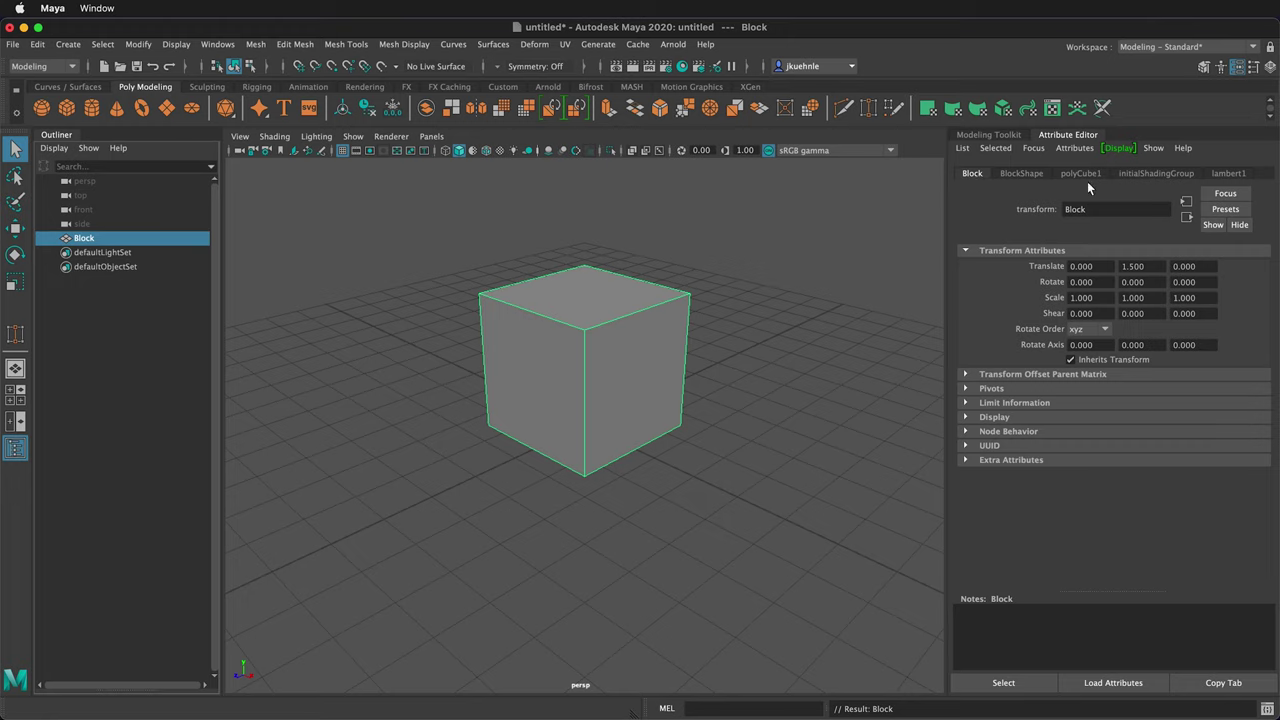
left_click(16, 452)
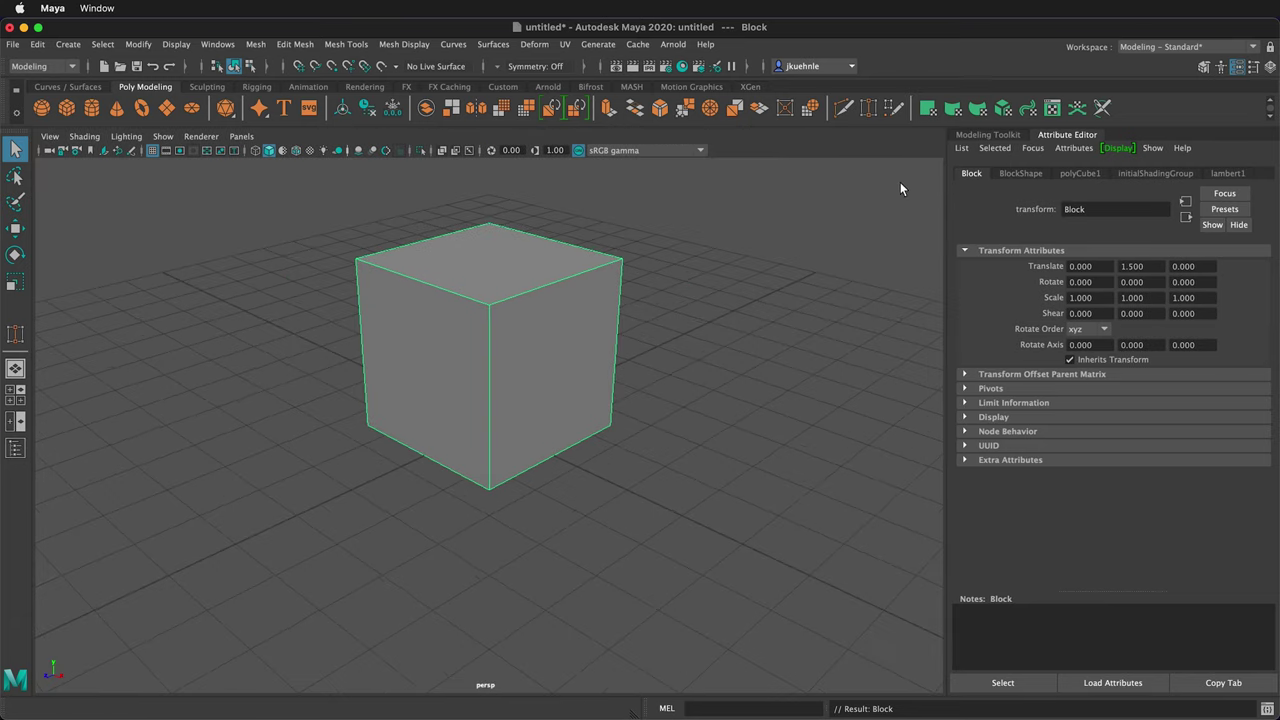
Step: Apply Add Divisions with Divisions 1 from the Modeling Toolkit, splitting each face of Block into four
left_click(994, 134)
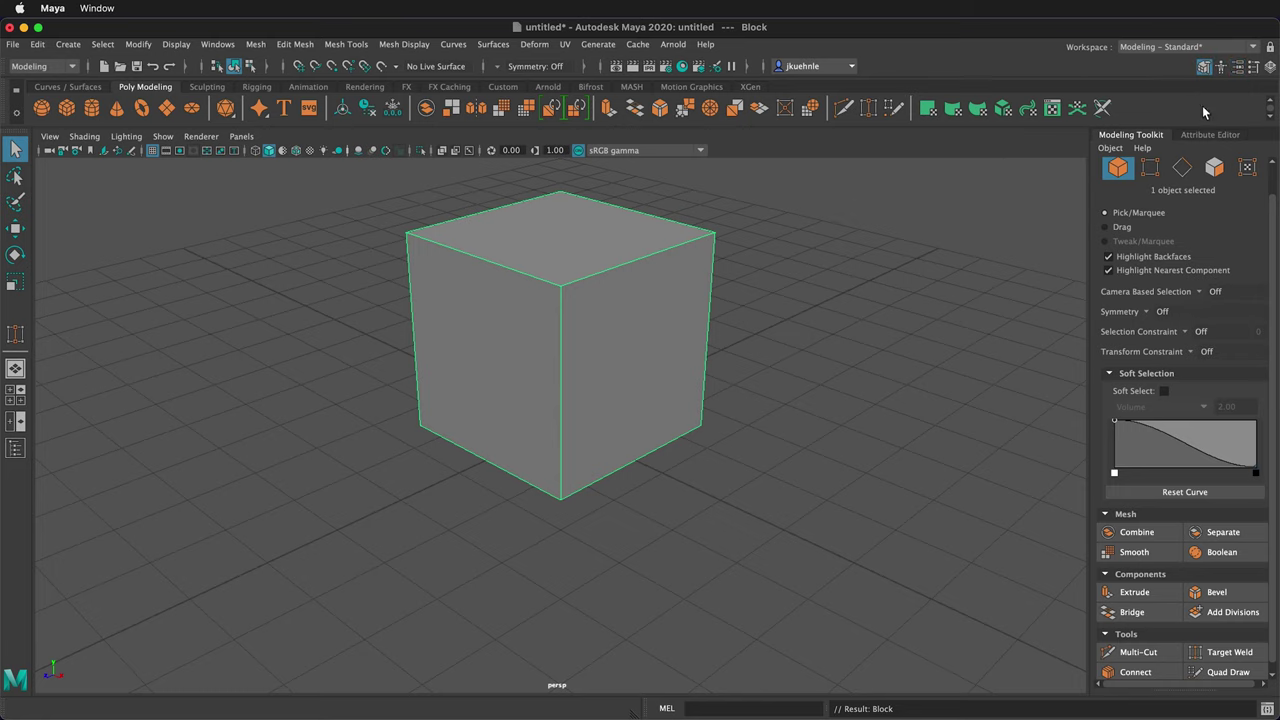
left_click(1204, 68)
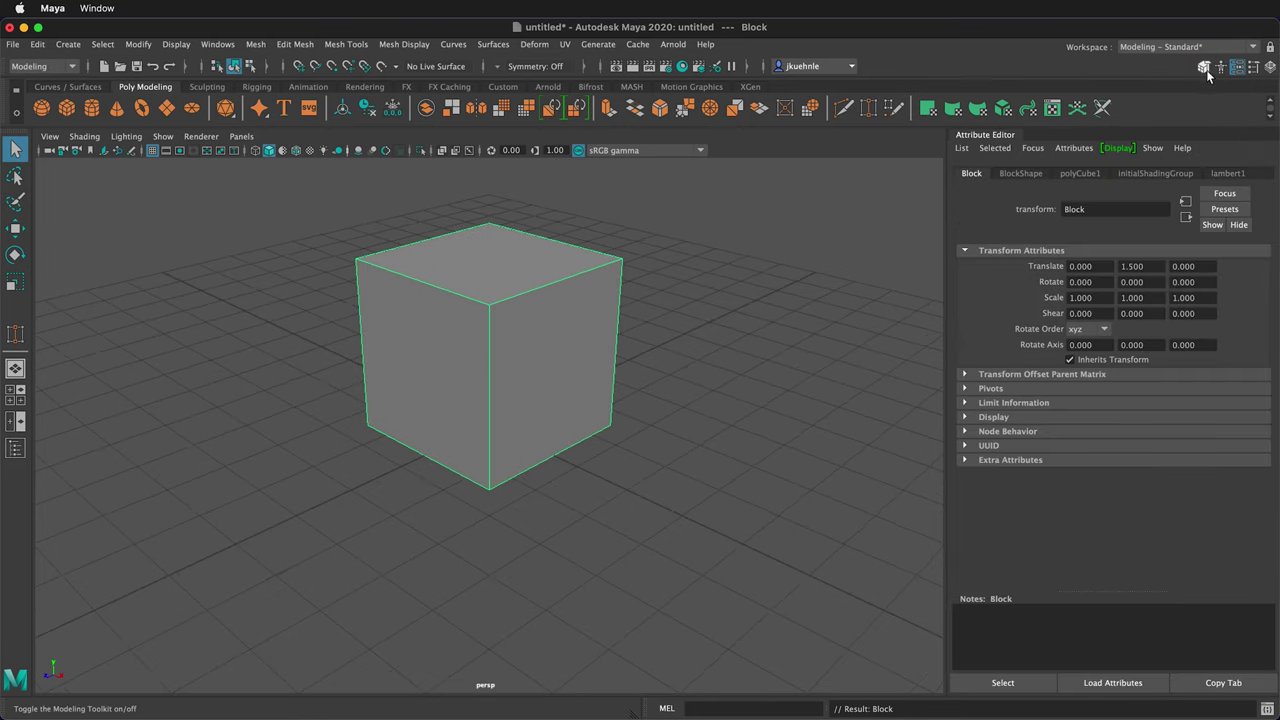
left_click(1205, 67)
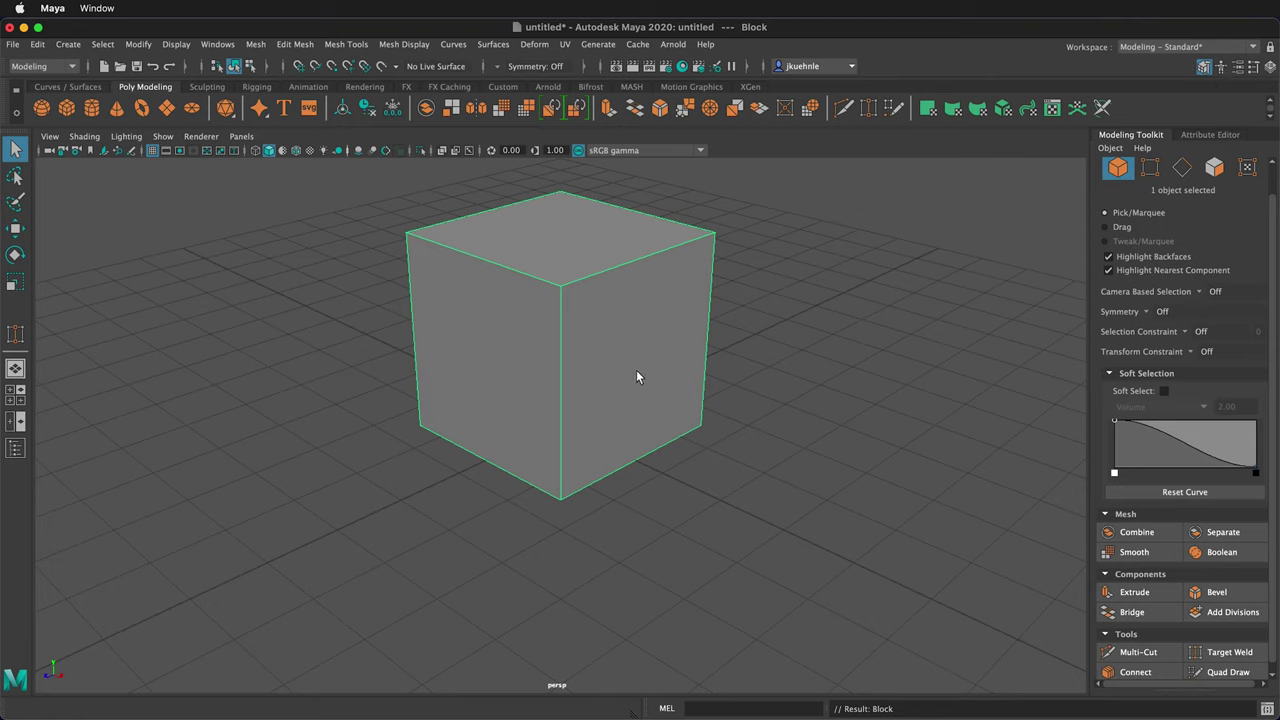
scroll(1195, 621, "down", 1)
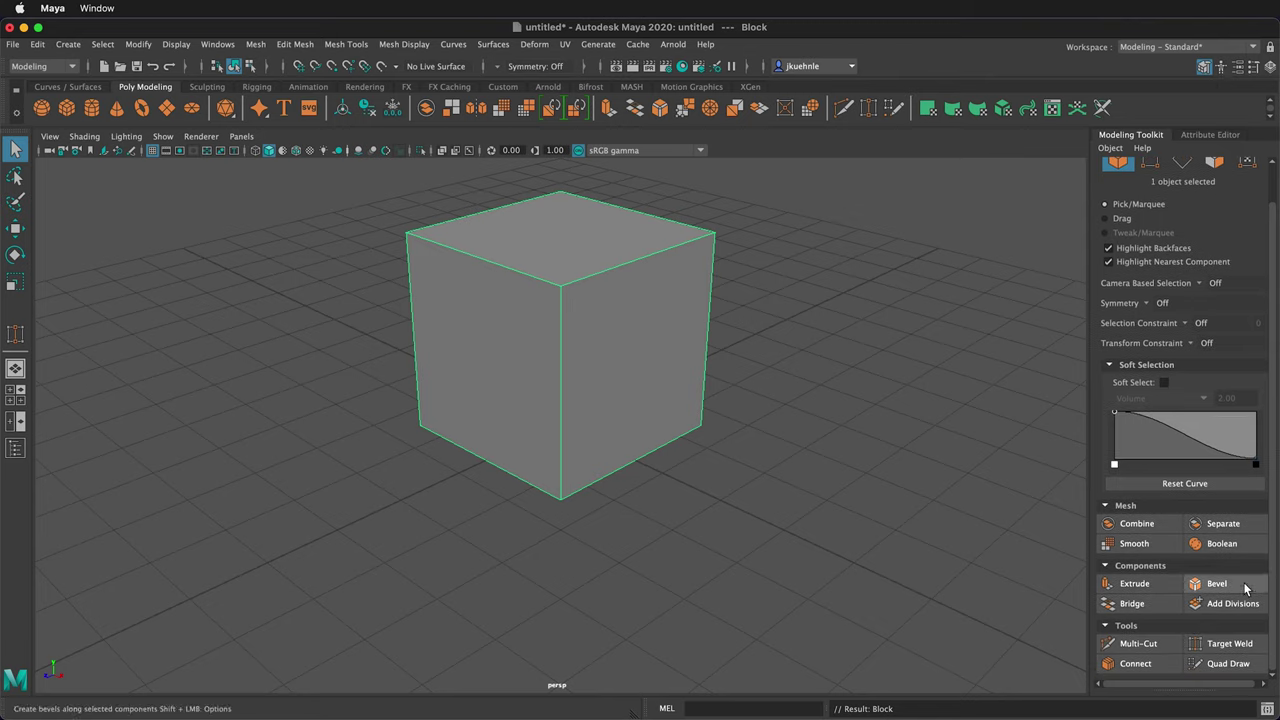
left_click(1246, 612)
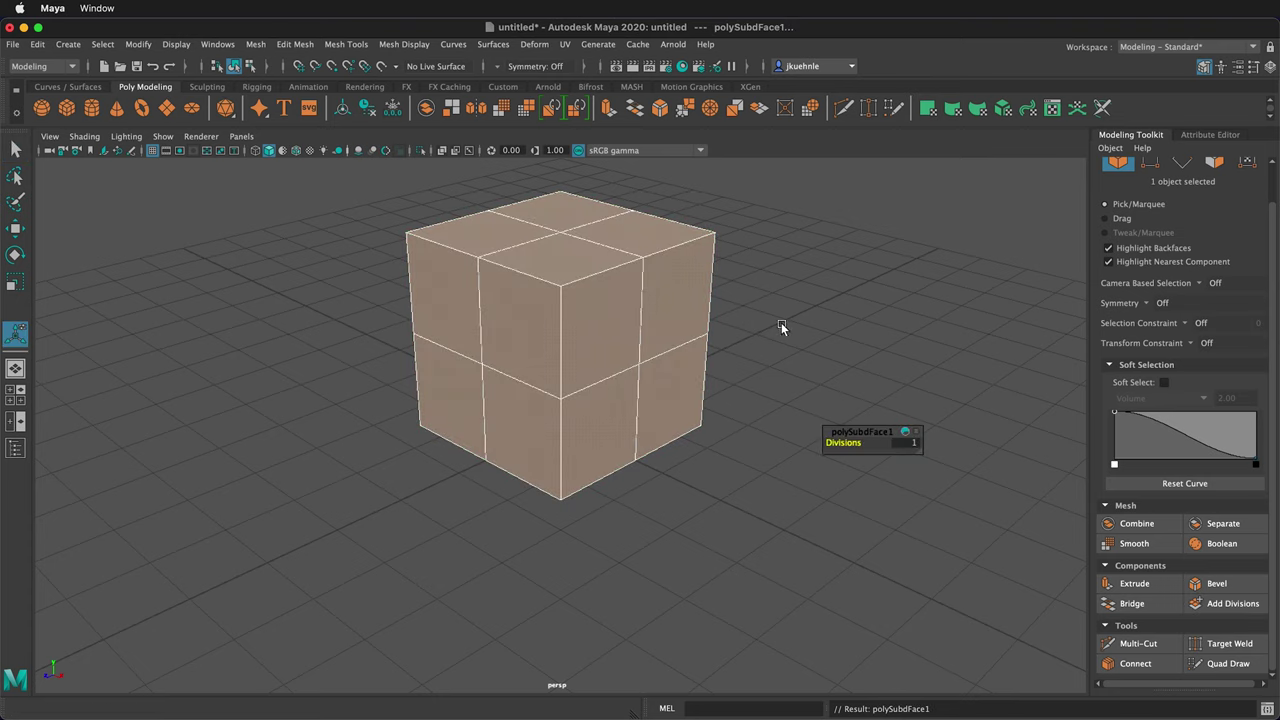
Step: Select the two lower faces on one side of Block
key("q")
left_click(794, 370)
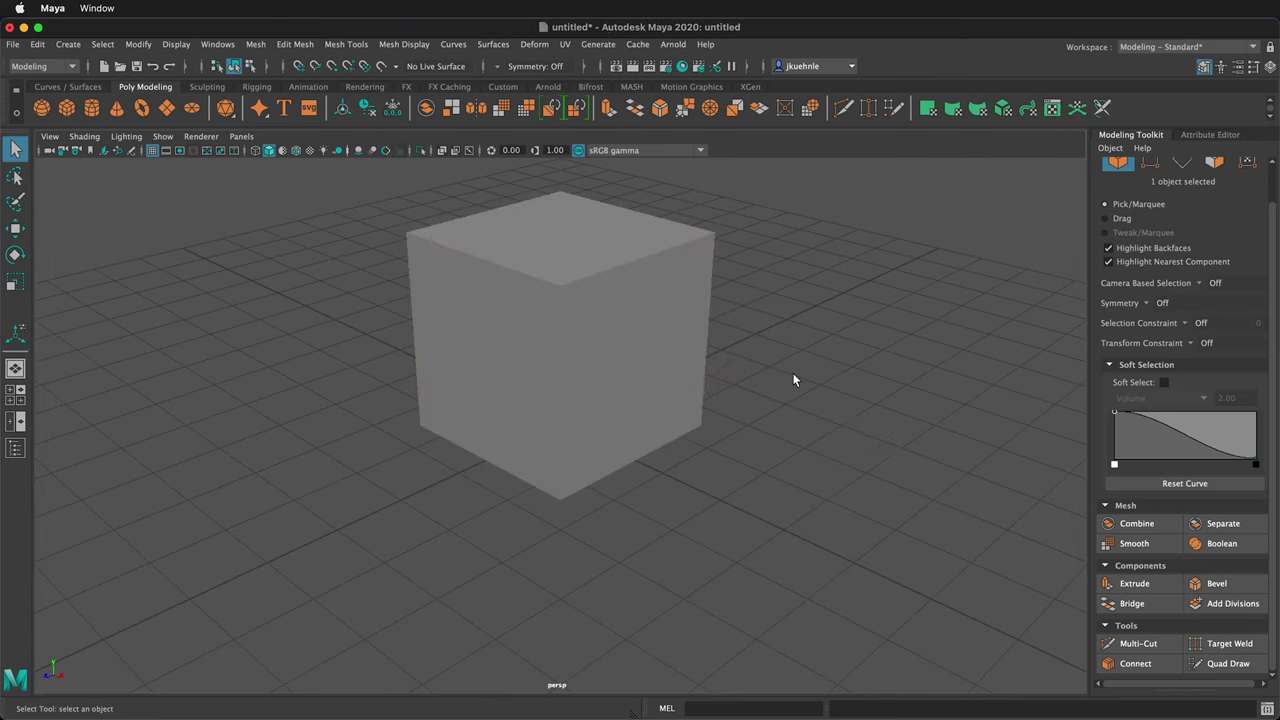
left_click(653, 357)
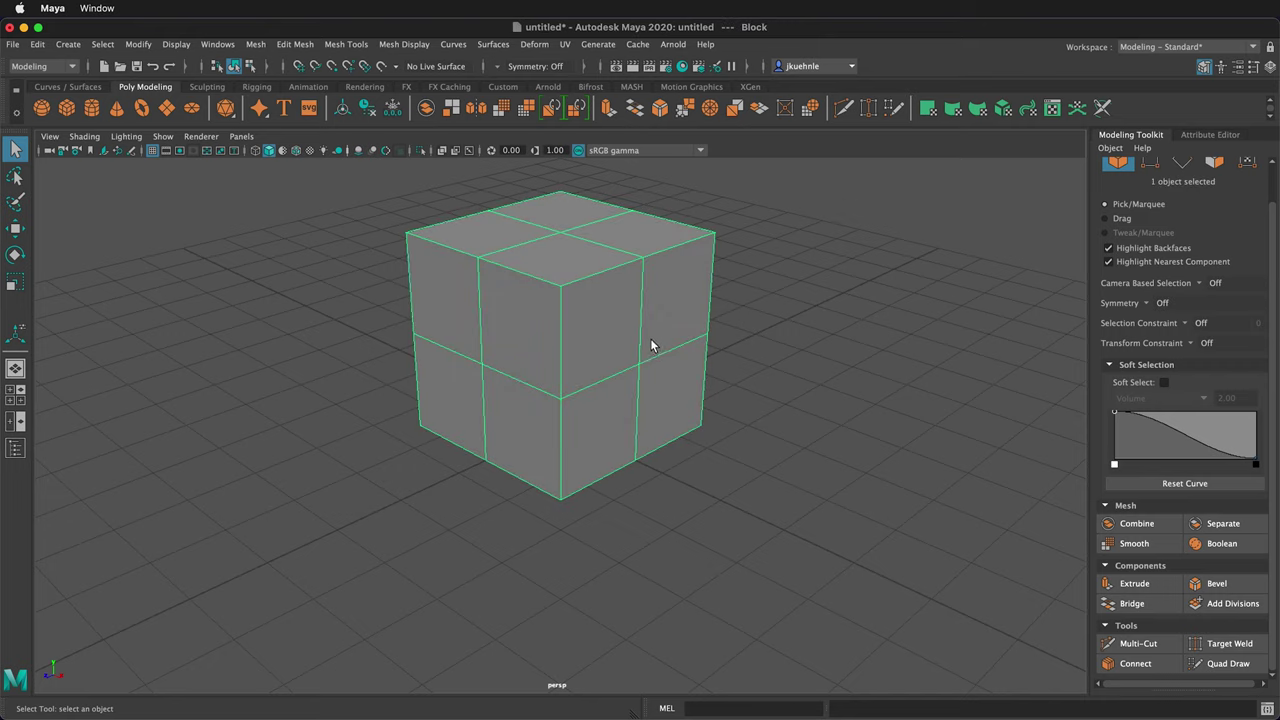
key("F11")
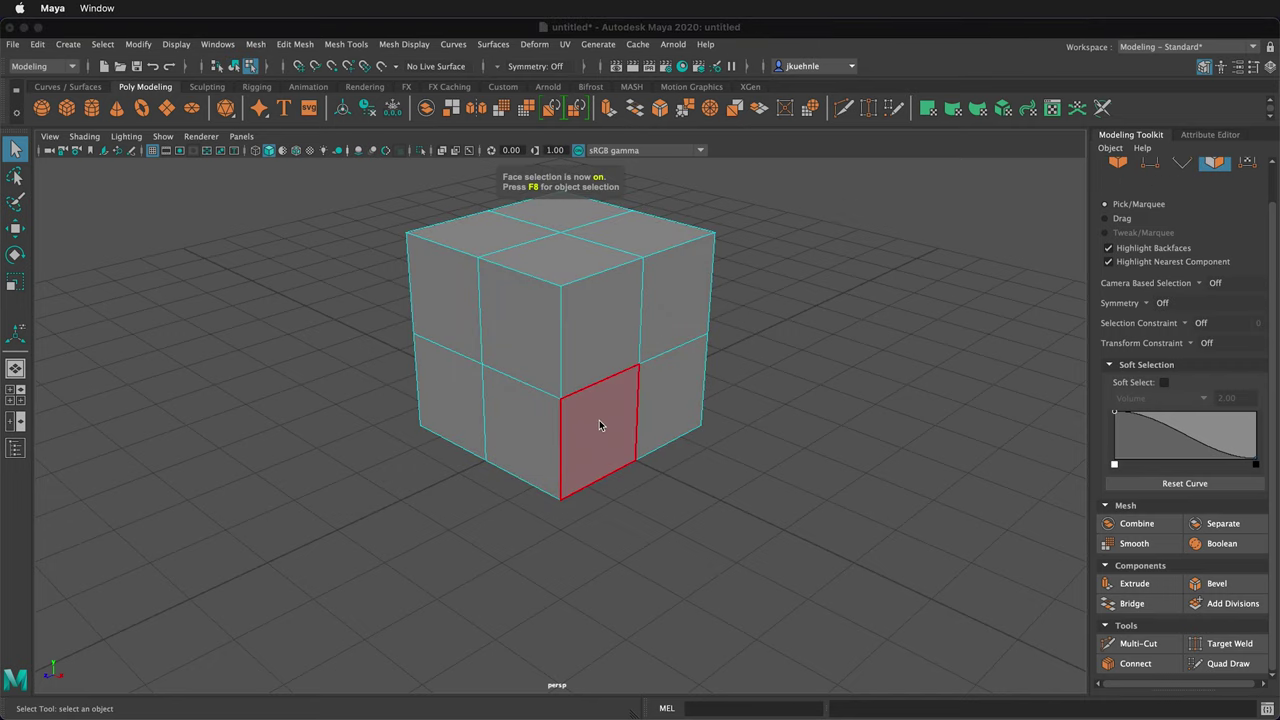
left_click(598, 428)
left_click(685, 405, "shift")
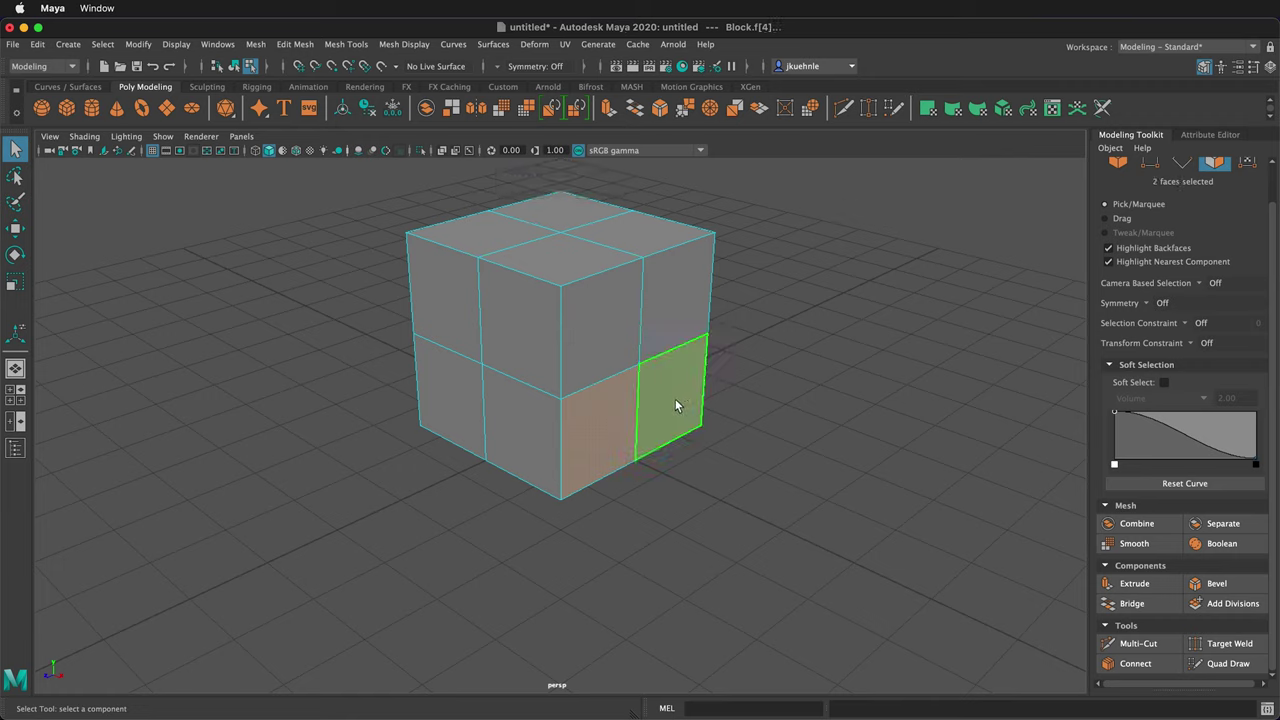
Step: Extrude the two faces outward with a Local Translate Z of 3.5
key("ctrl+e")
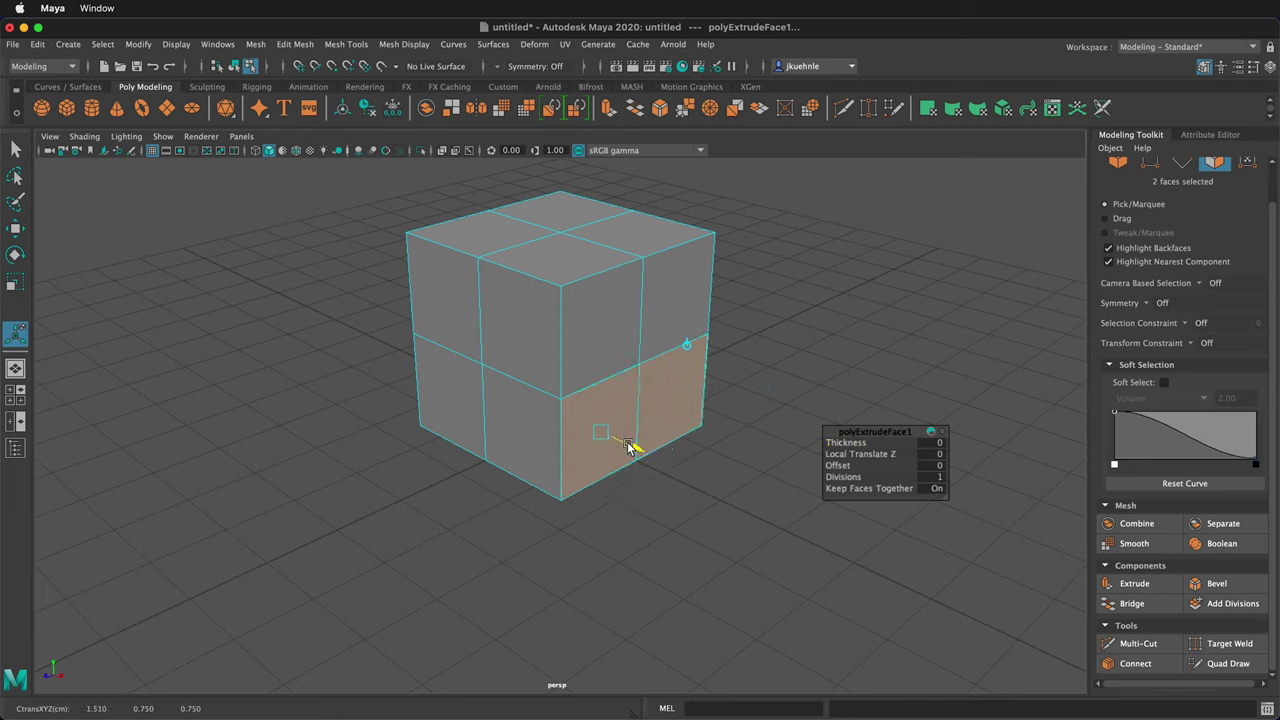
left_click_drag(628, 446, 760, 508)
left_click(1213, 133)
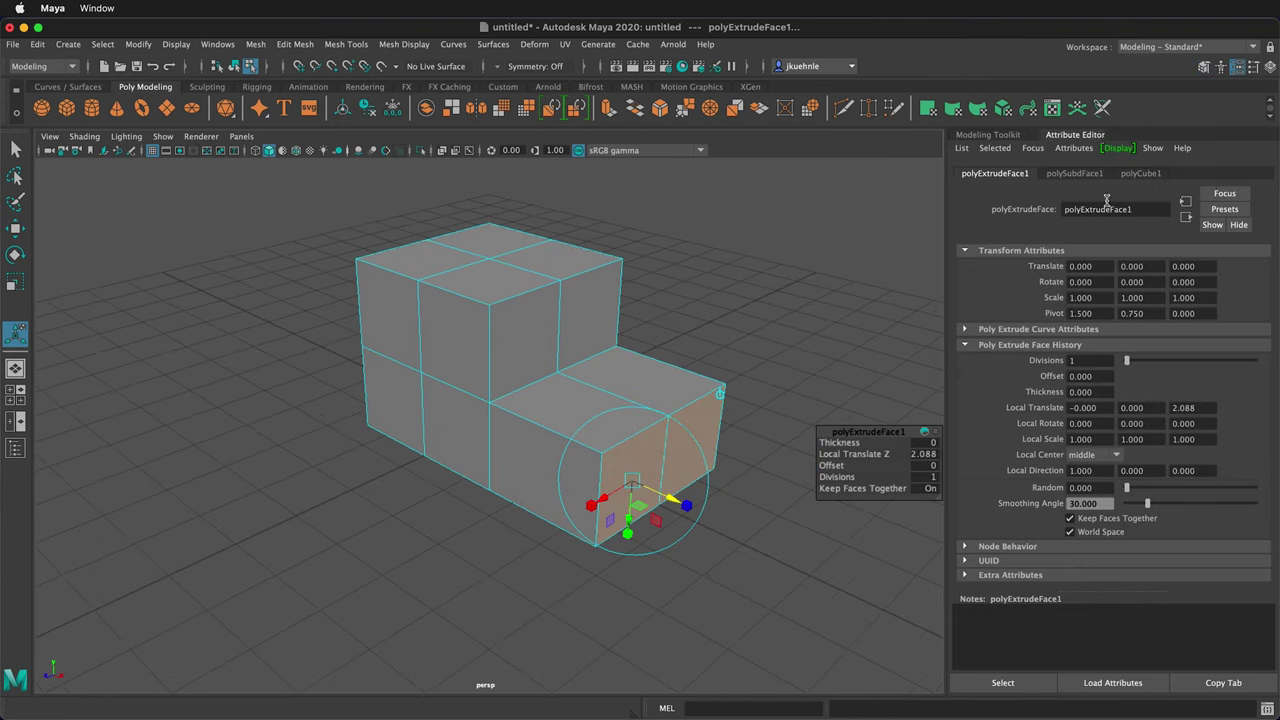
left_click_drag(1208, 407, 1160, 407)
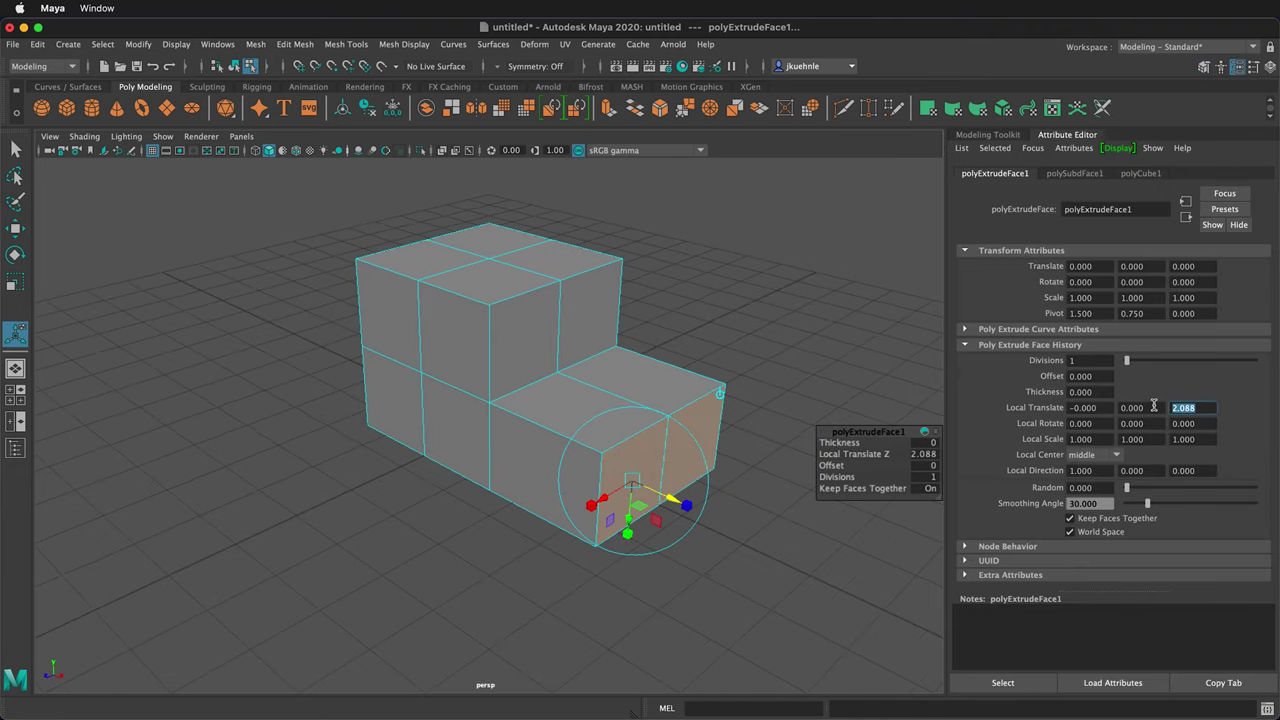
type("3.5")
key("Return")
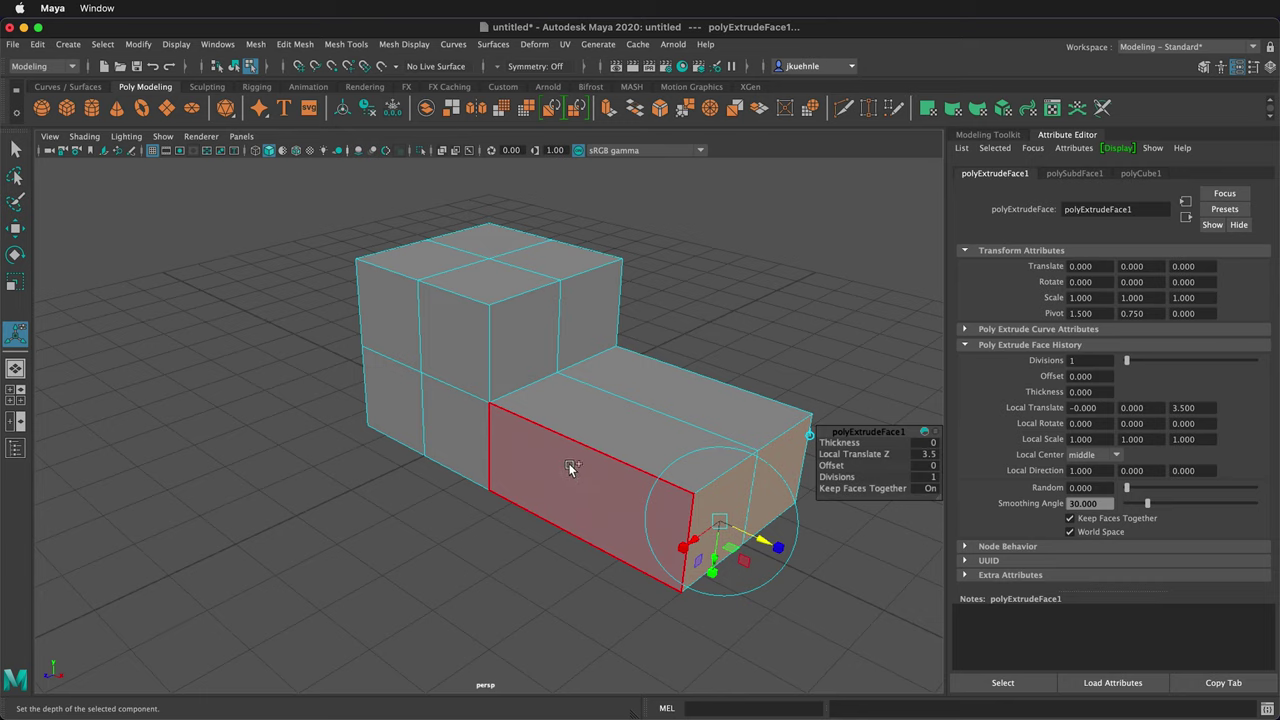
Step: Multi-Cut three edge loops across the lower arm and one horizontal loop around the block
right_click_drag(570, 467, 492, 450, "shift")
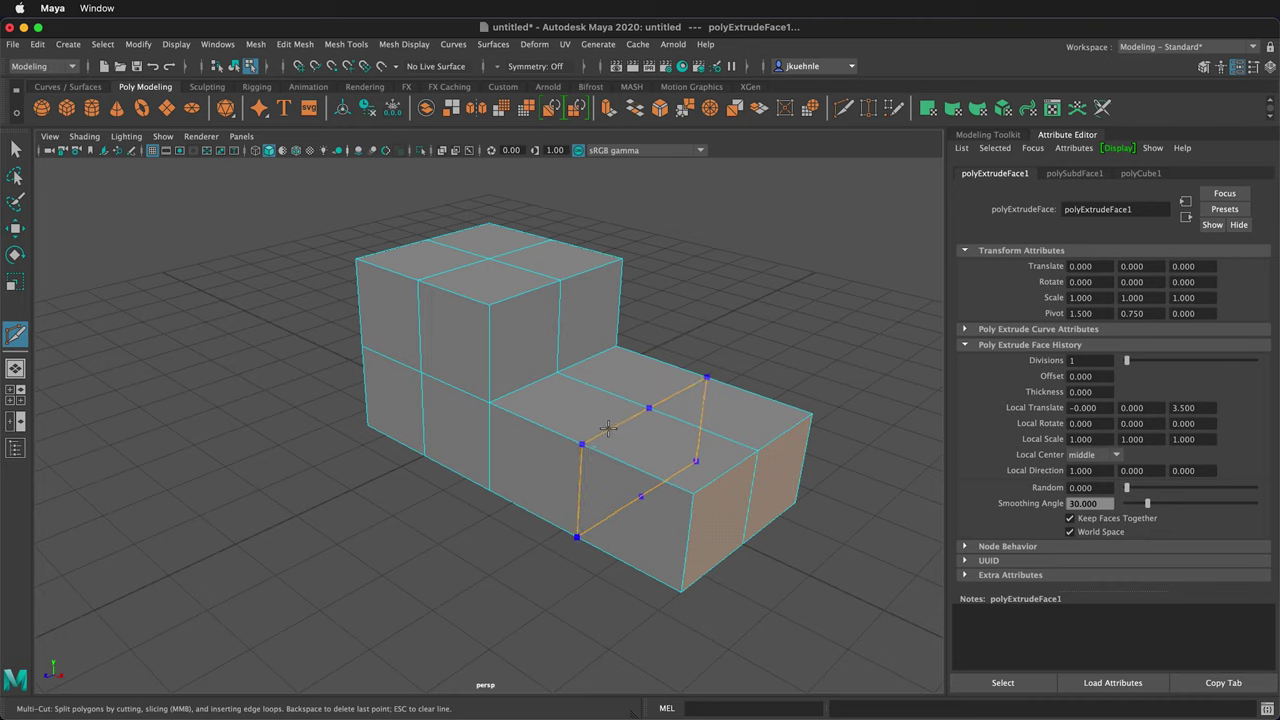
left_click(614, 430, "ctrl")
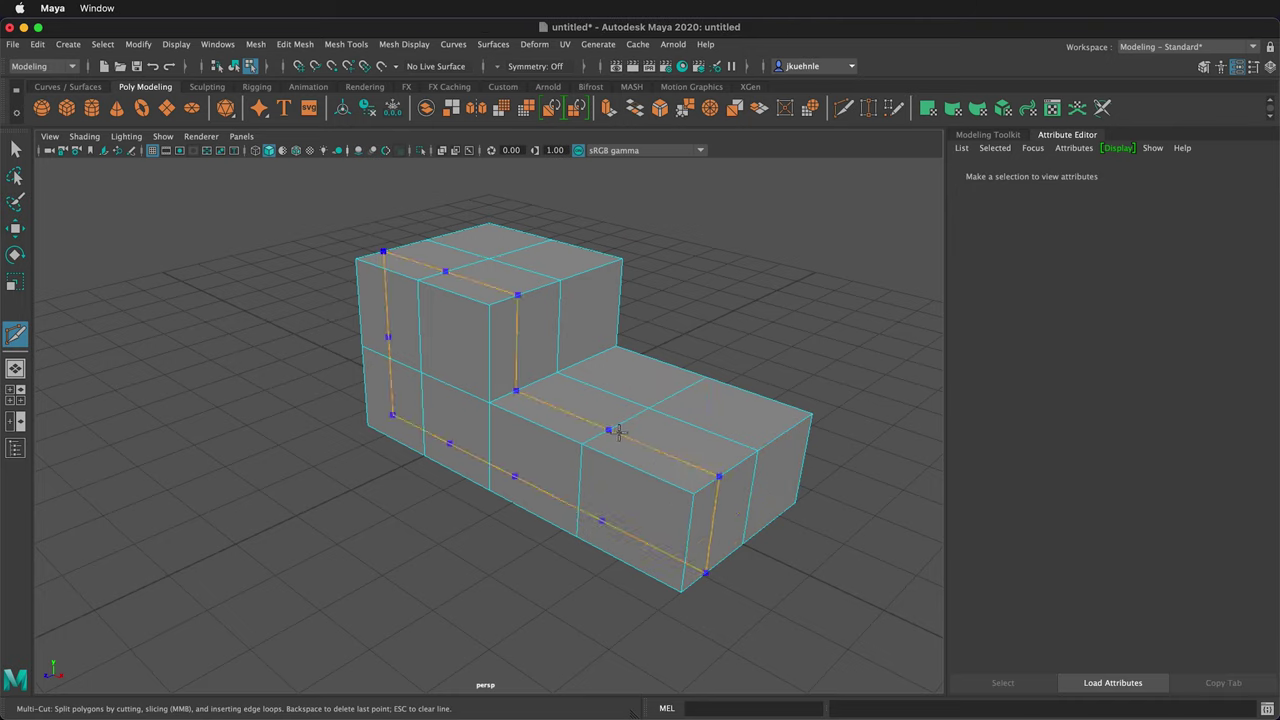
left_click(628, 472, "ctrl")
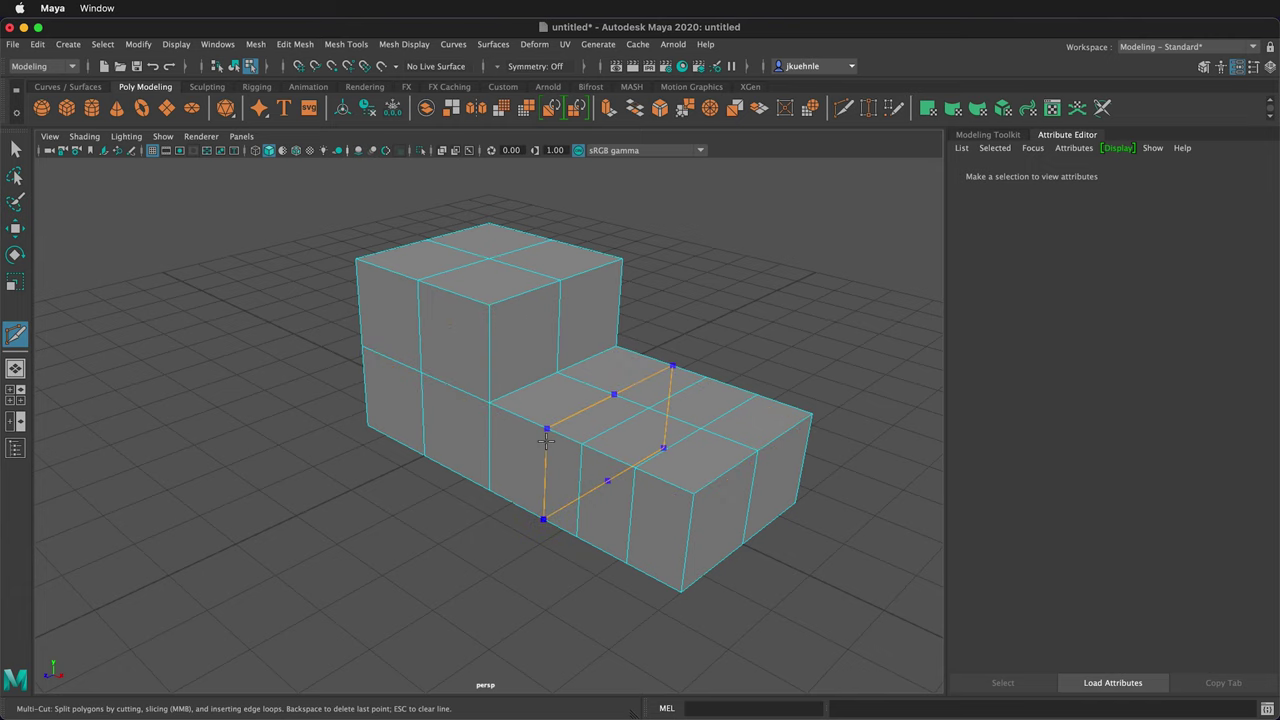
left_click(530, 435, "ctrl")
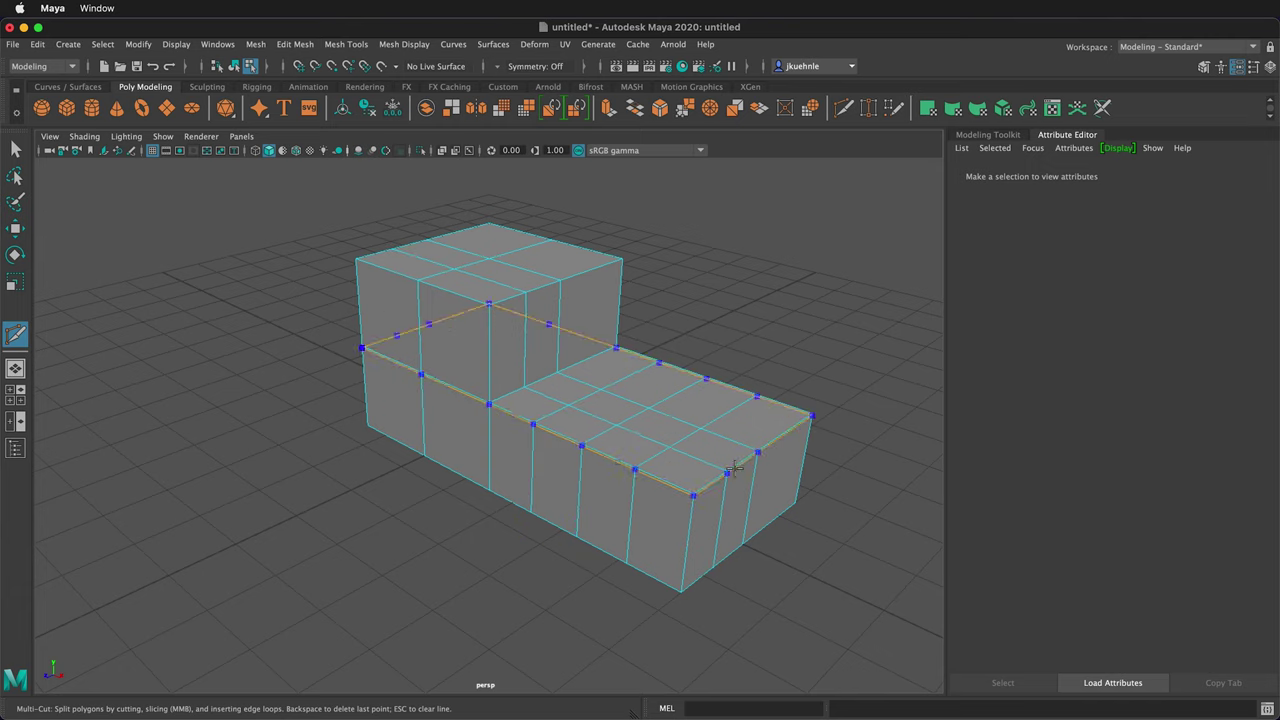
left_click(777, 449, "ctrl")
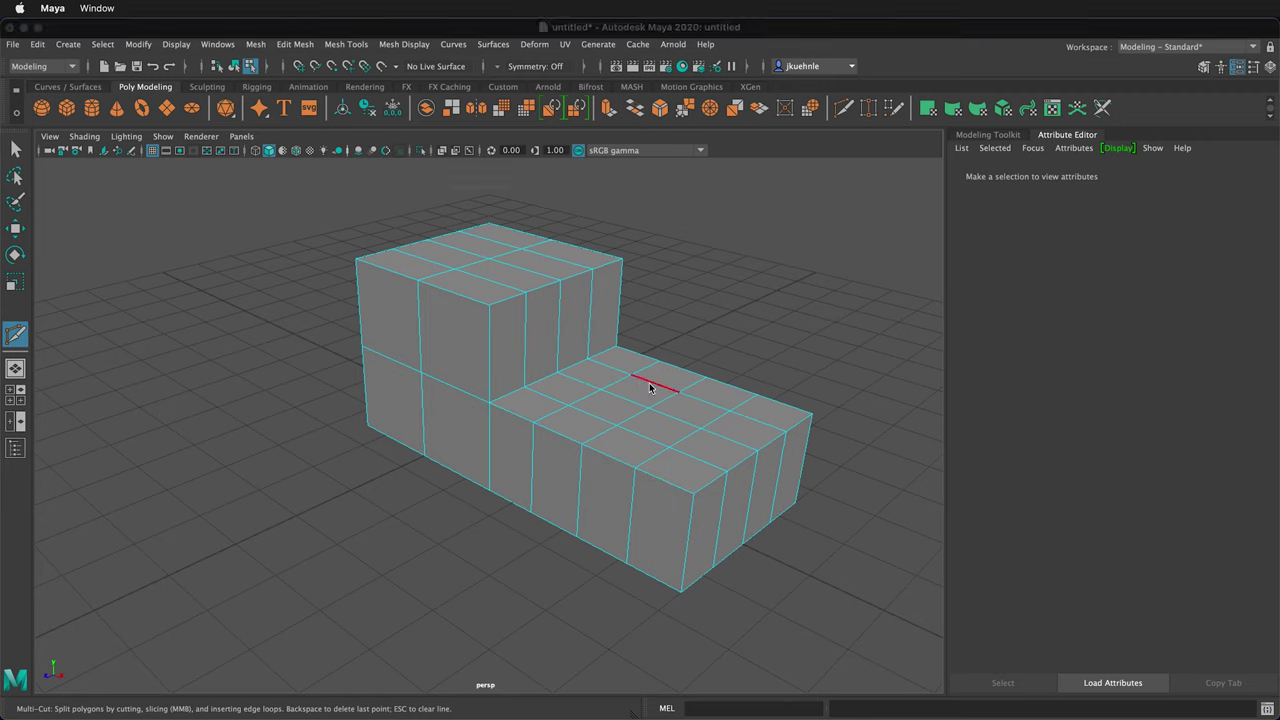
key("F11")
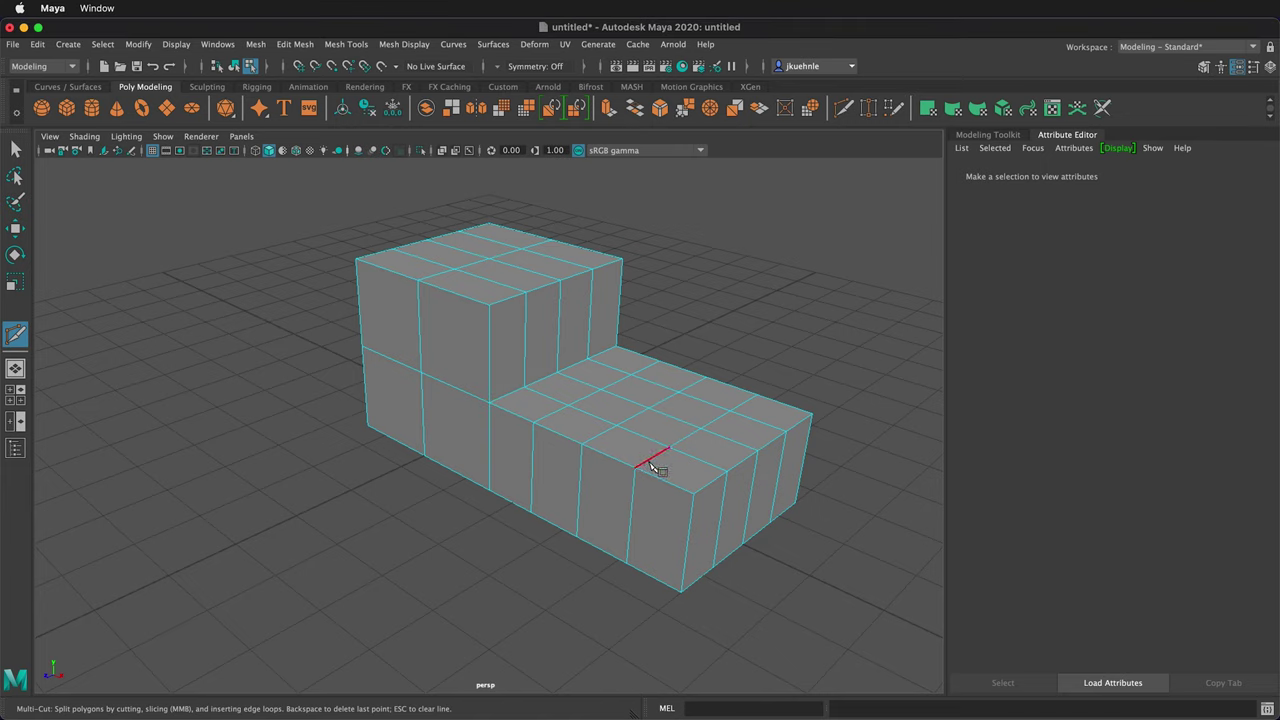
key("q")
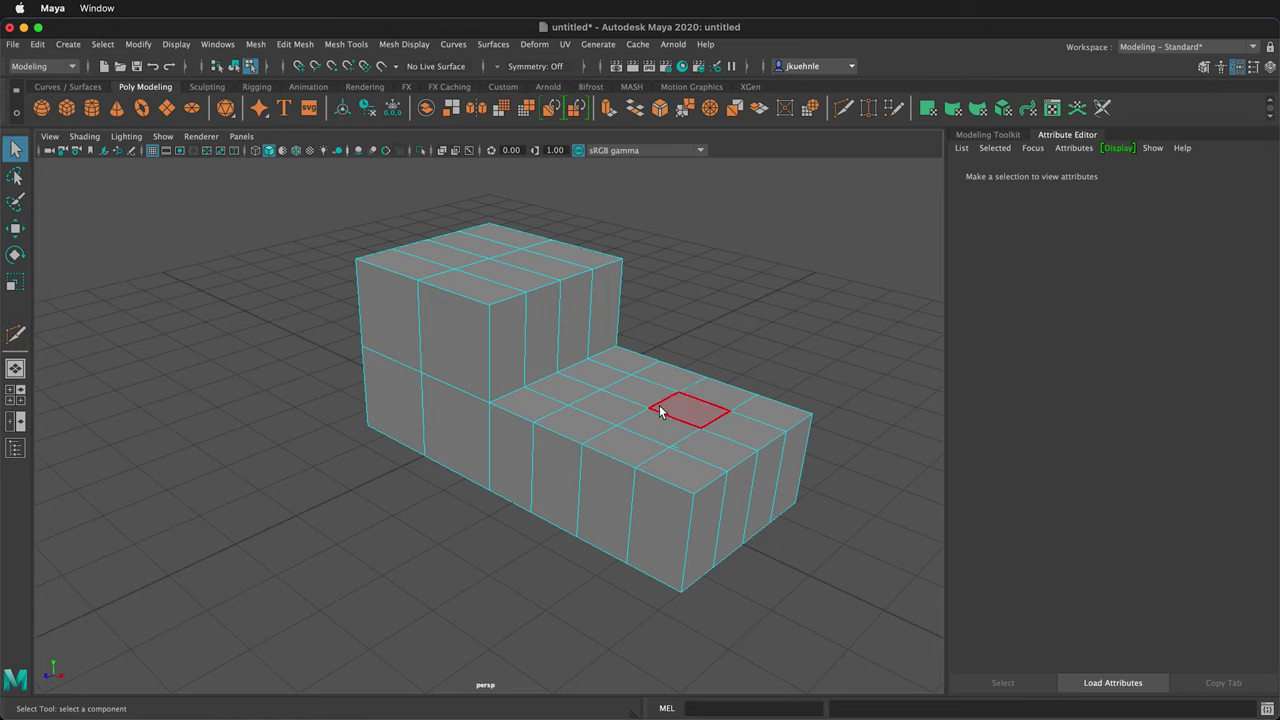
Step: Circularize four top faces of the lower arm and extrude the round face down to about -1.61
mouse_move(646, 393)
left_mouse_down()
mouse_move(683, 413)
mouse_move(643, 406)
mouse_move(660, 395)
left_mouse_up()
right_click(660, 420, "shift")
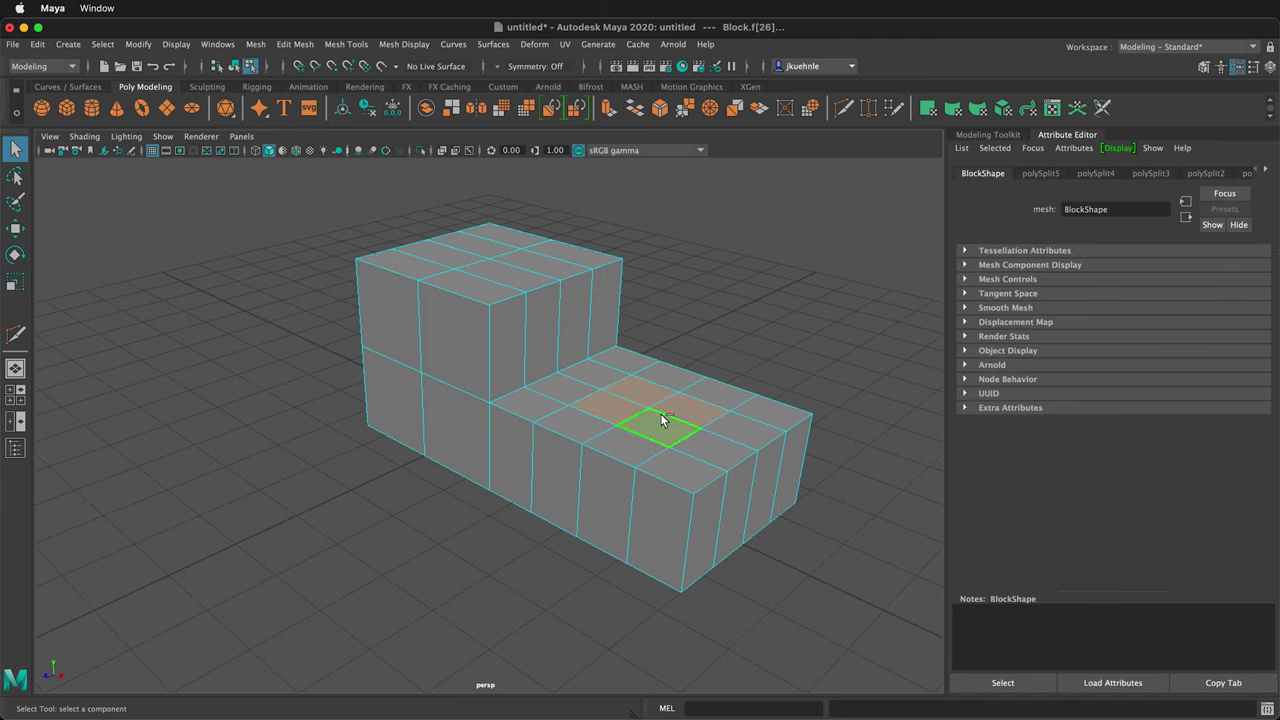
right_click_drag(665, 427, 667, 528, "shift")
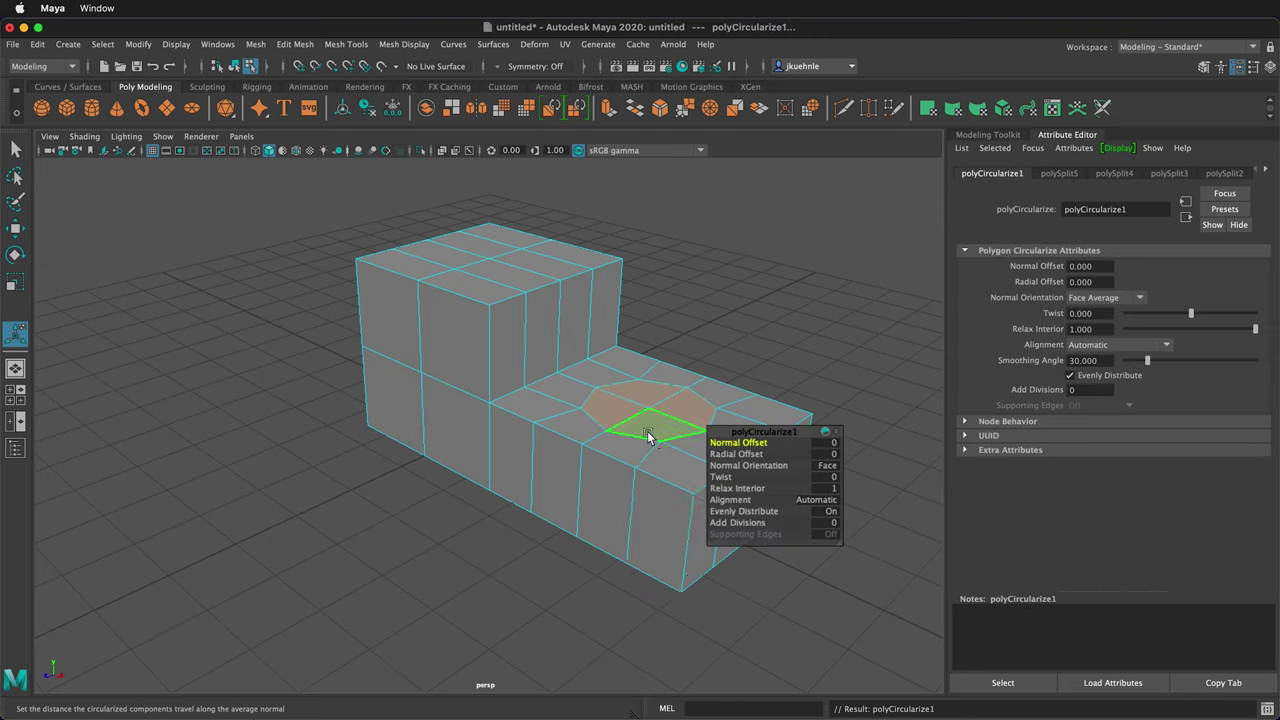
key("ctrl+e")
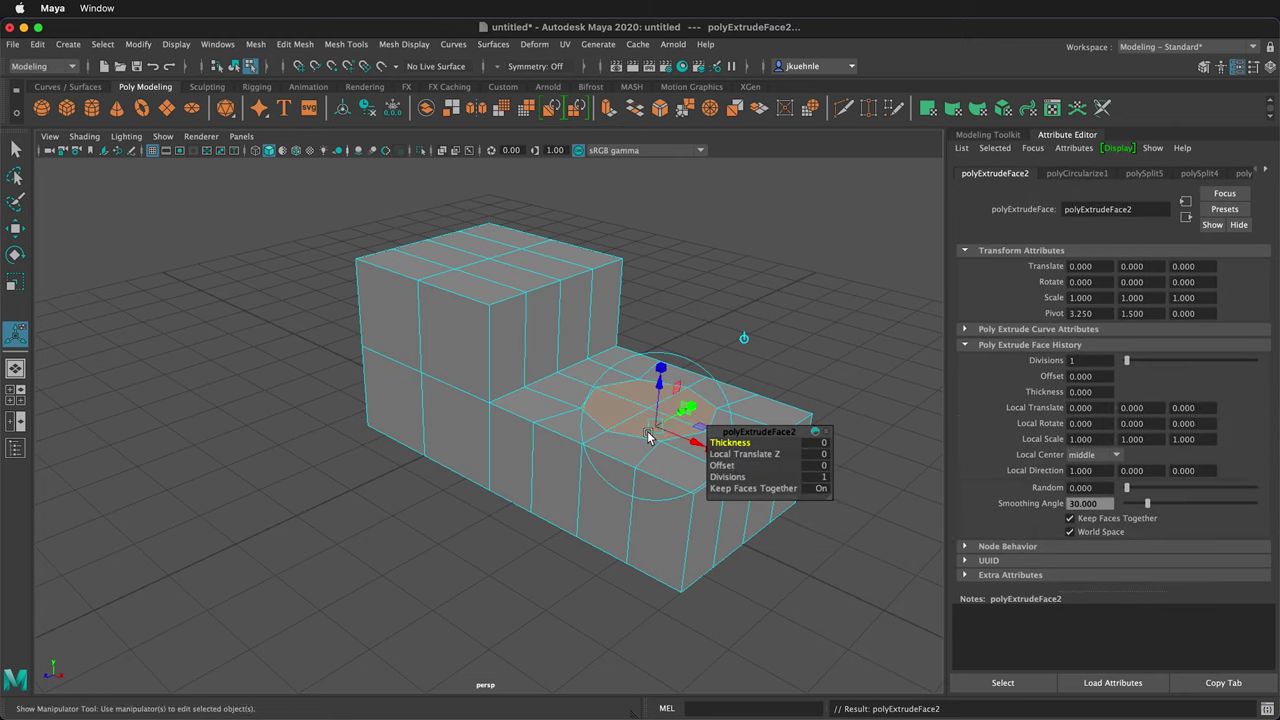
left_click_drag(660, 403, 600, 429)
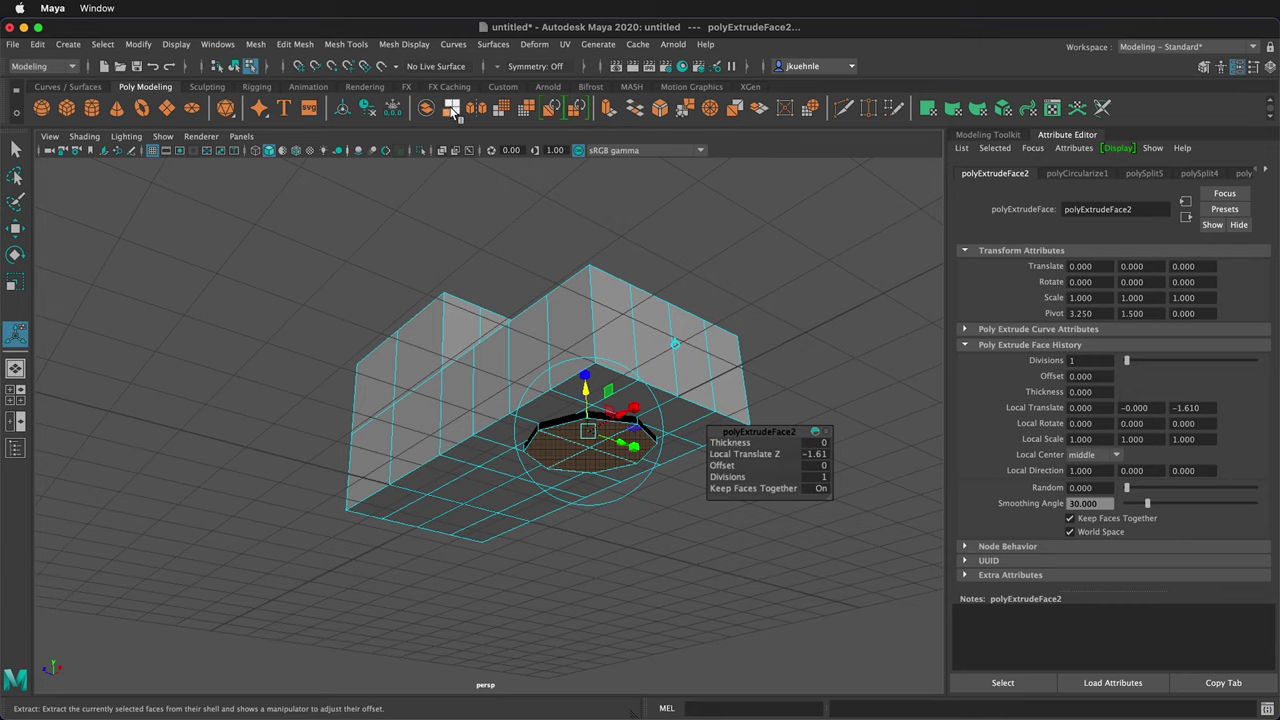
right_click(585, 450, "shift")
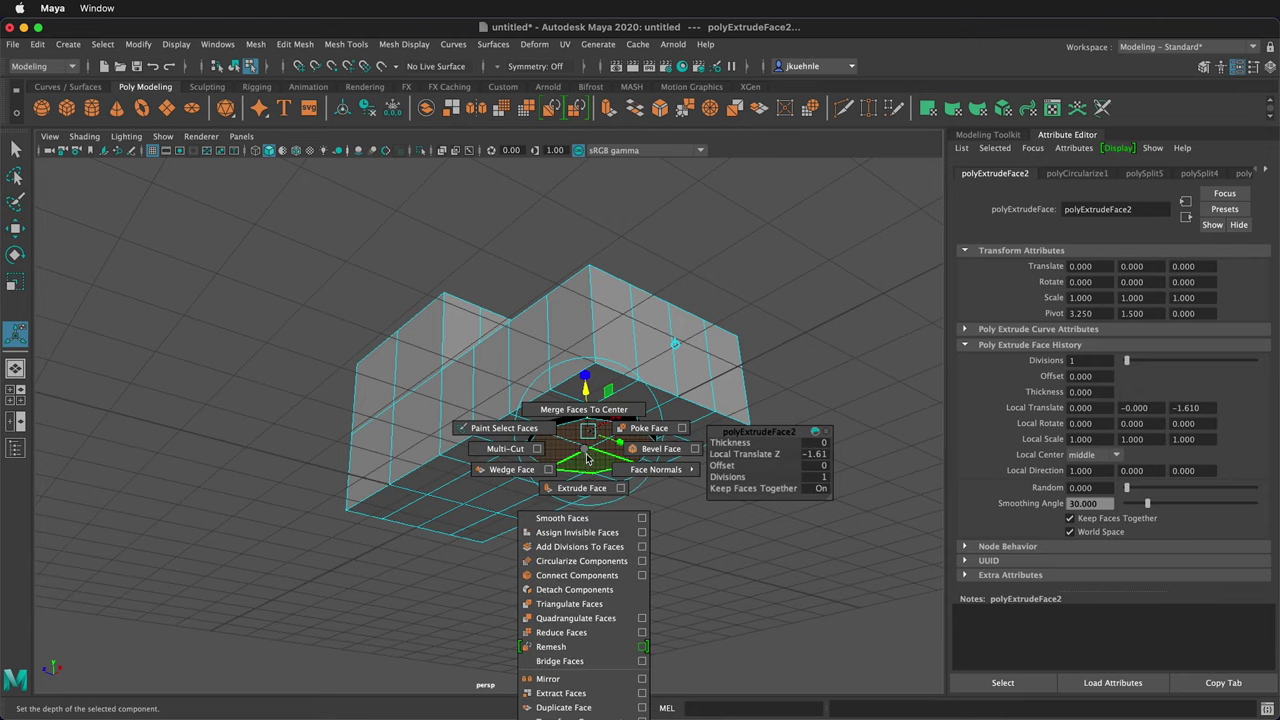
Step: Extract the sunken circular face, remove the octagon piece, and reselect Block's faces
left_click(583, 693)
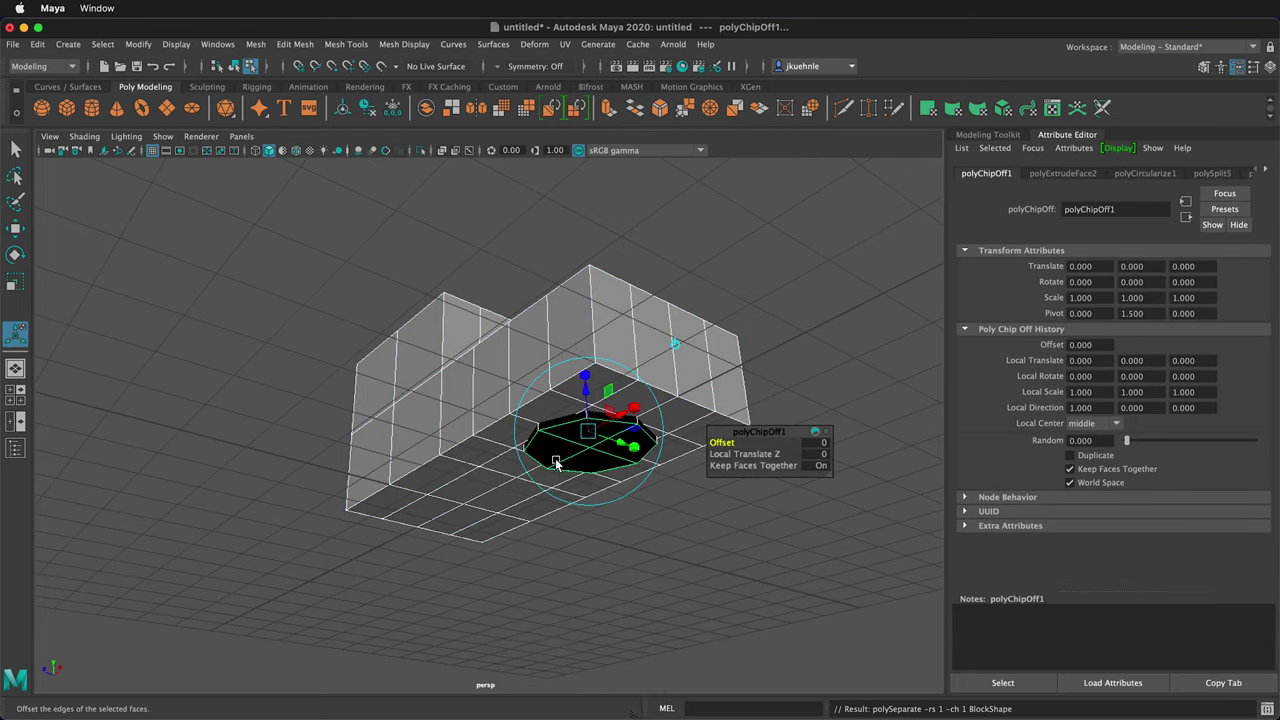
key("F8")
left_click(726, 504)
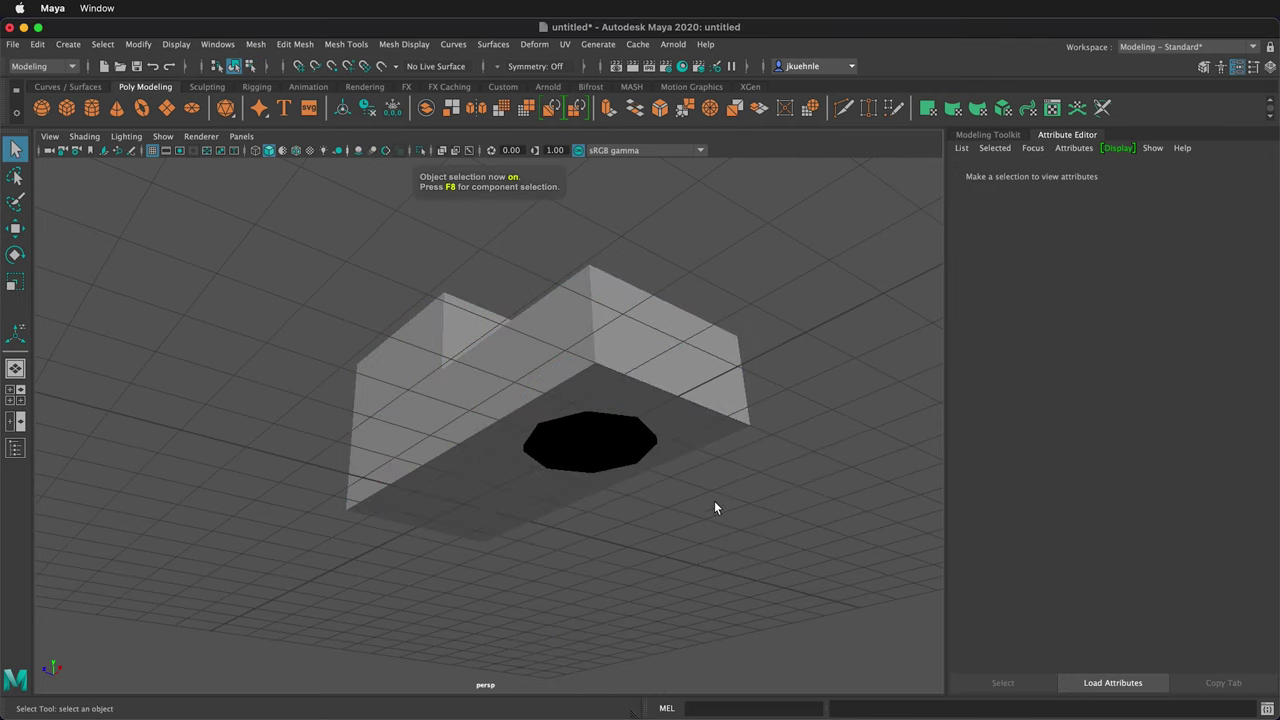
left_click(575, 416)
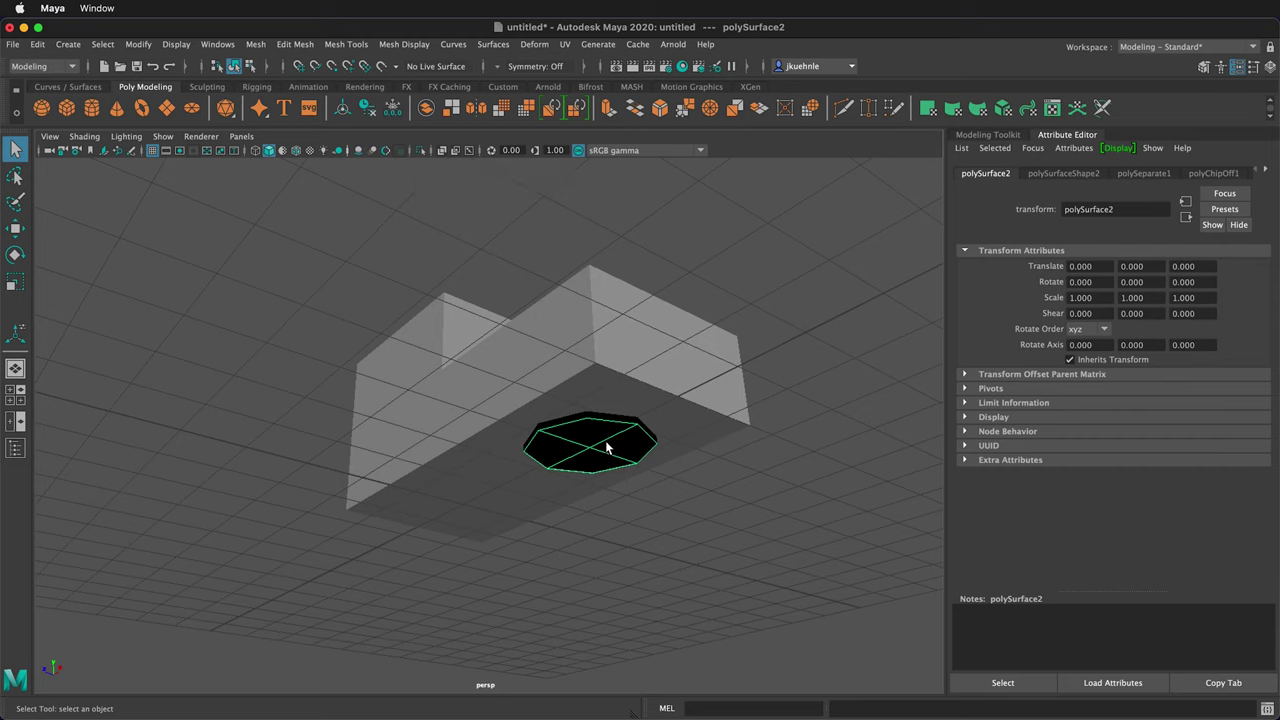
left_click(590, 444)
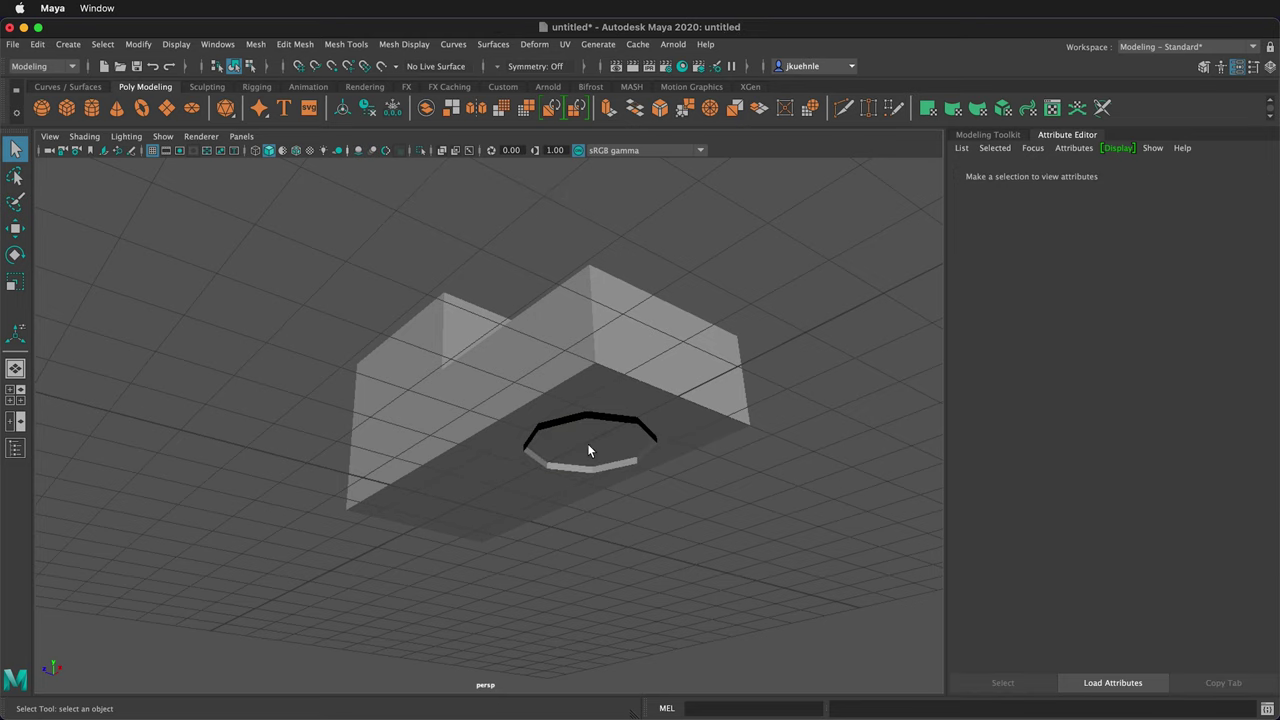
left_click(592, 390)
key("F11")
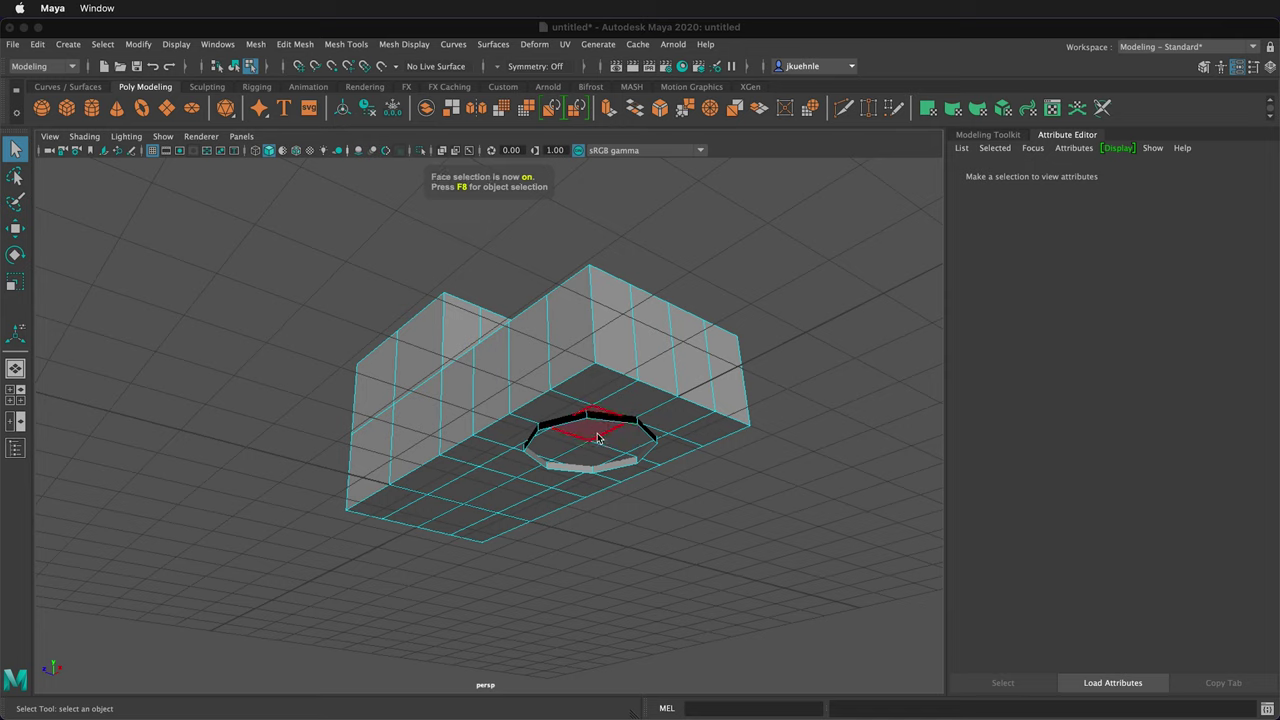
Step: Circularize the bottom faces beneath the hole
left_click(596, 433)
left_click(581, 453)
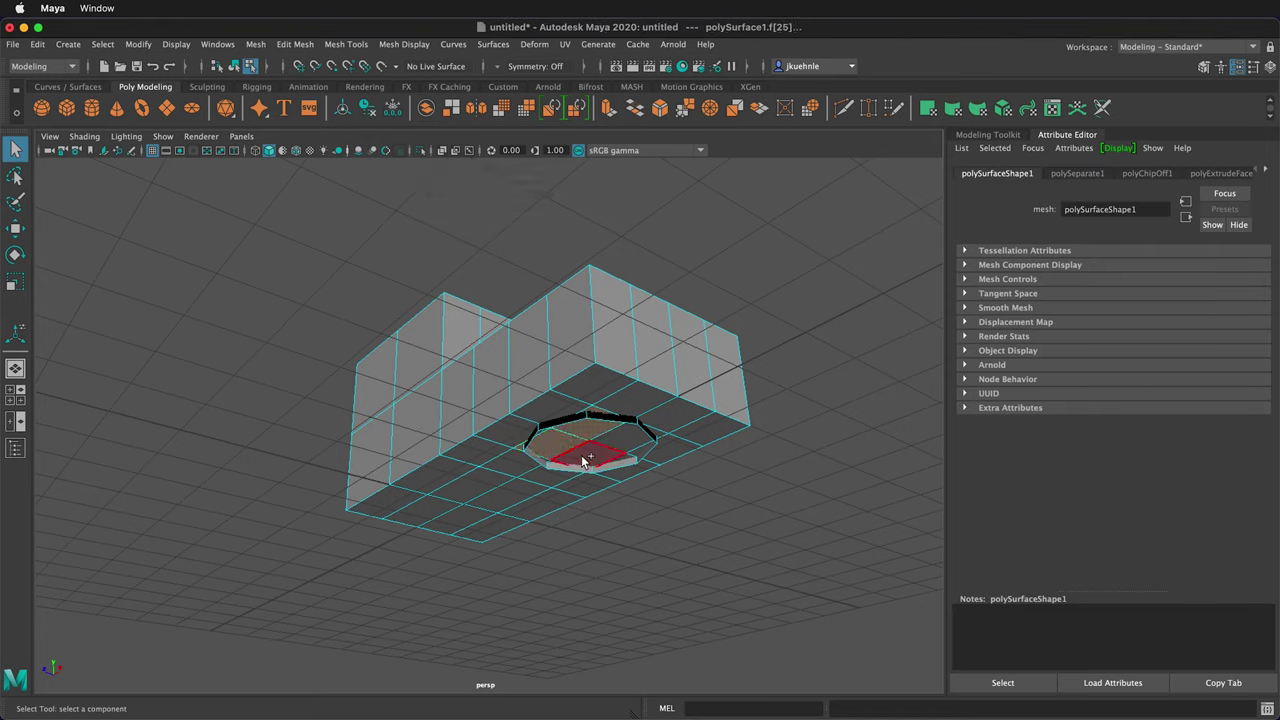
left_click(617, 442, "shift")
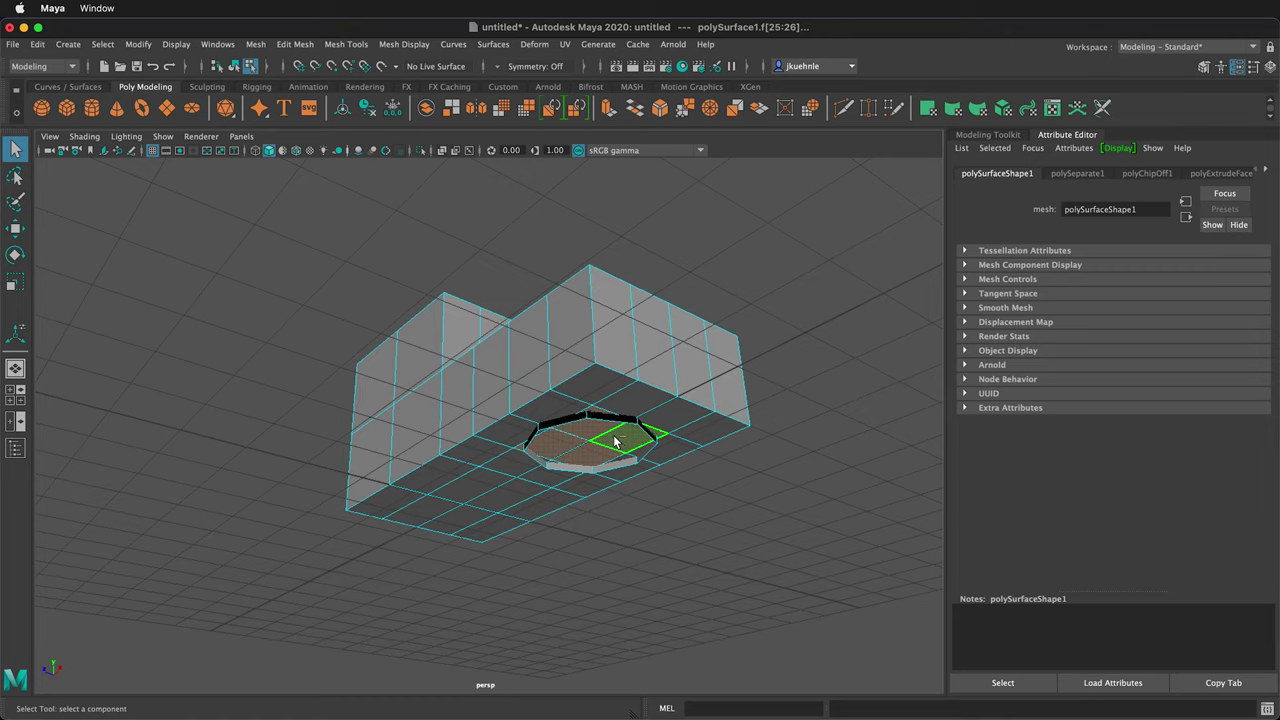
right_click_drag(617, 442, 618, 552, "shift")
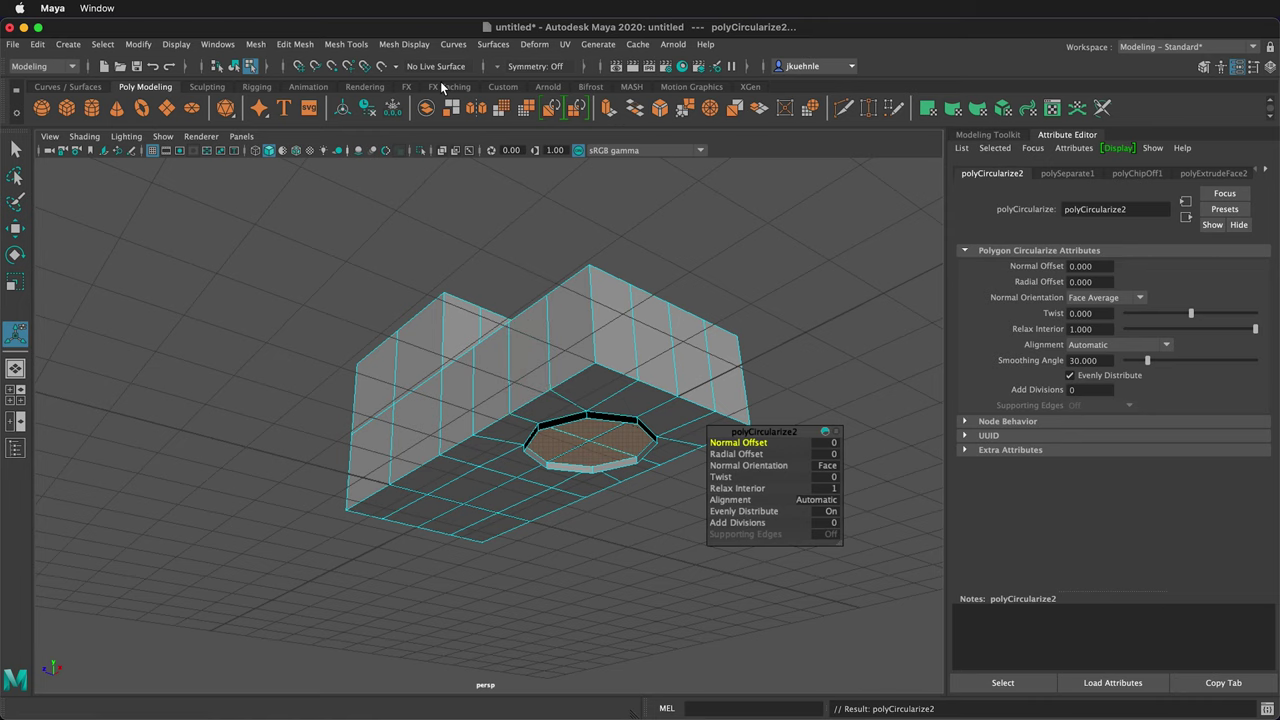
Step: Extract the circular bottom faces, then select the L-shaped mesh in edge mode
left_click(452, 110)
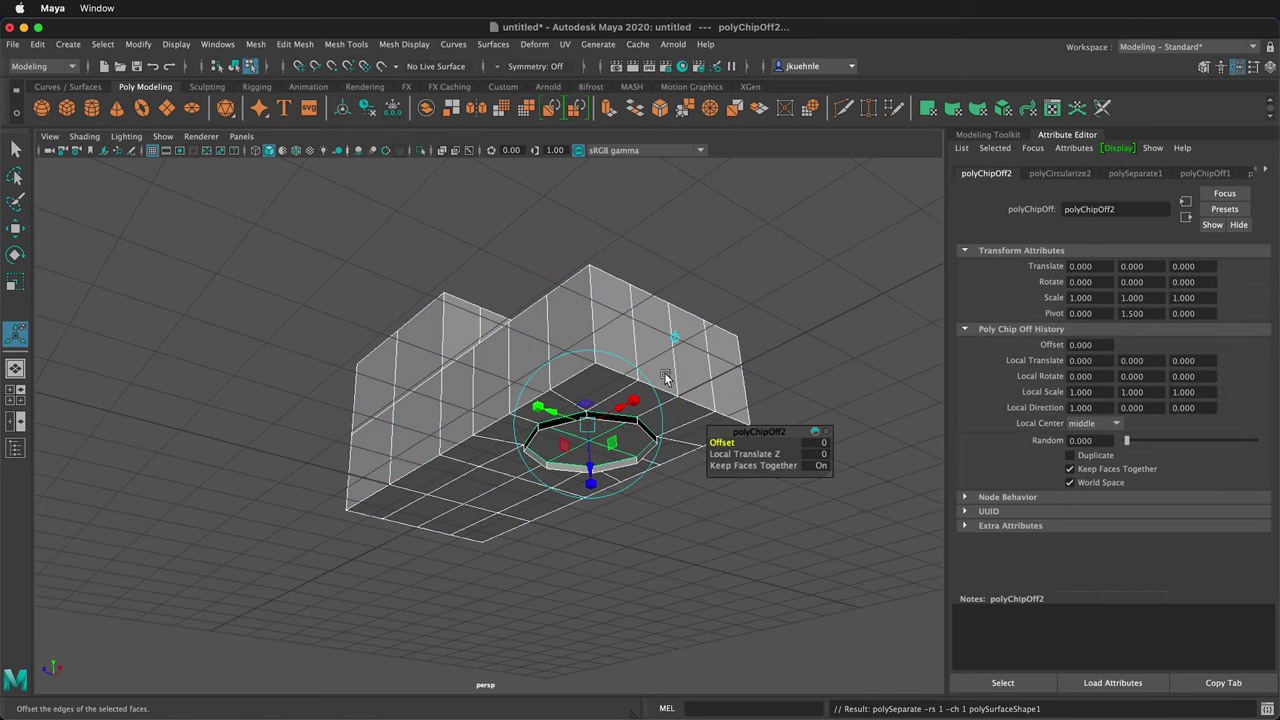
key("F8")
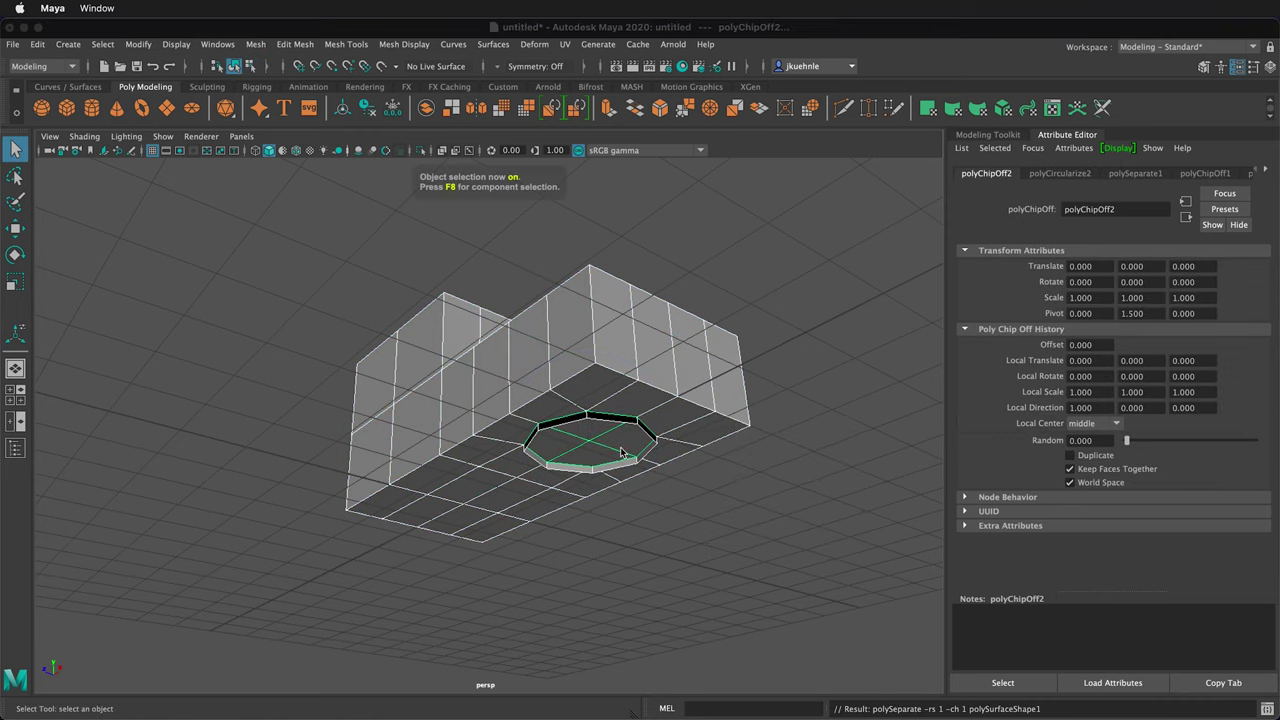
left_click(831, 407)
left_click(617, 445)
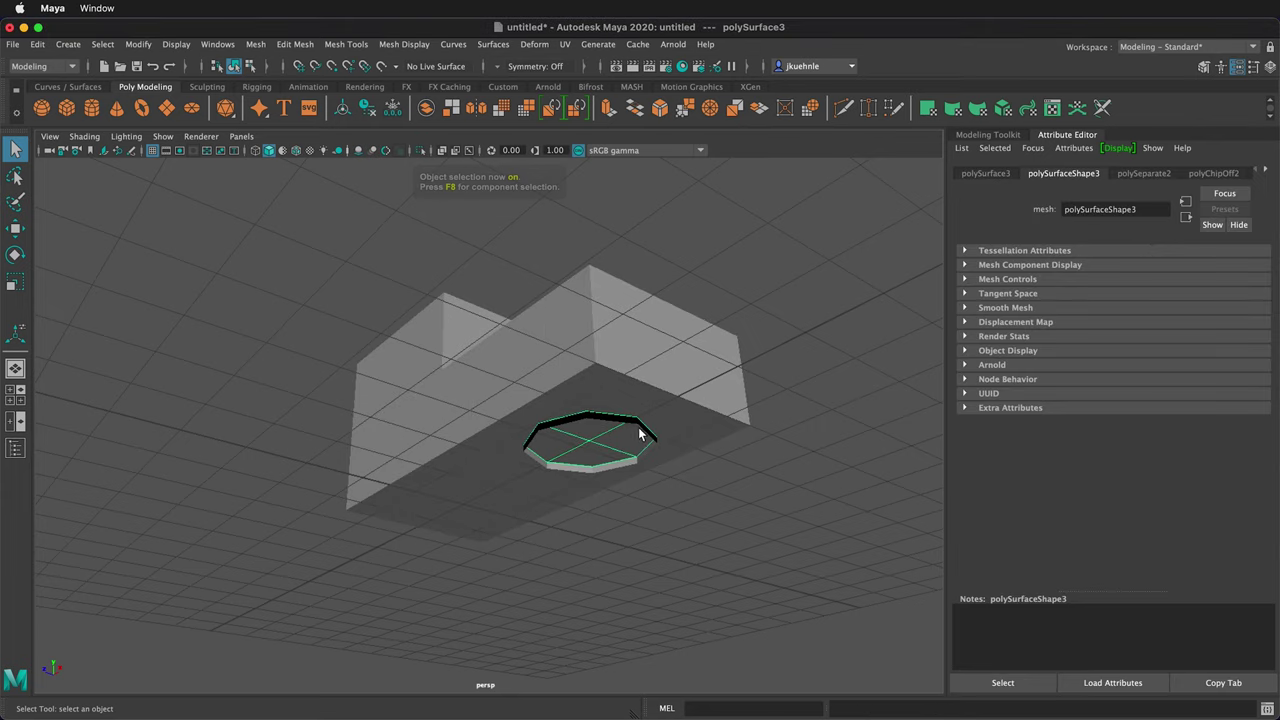
left_click(637, 427)
left_click(621, 405)
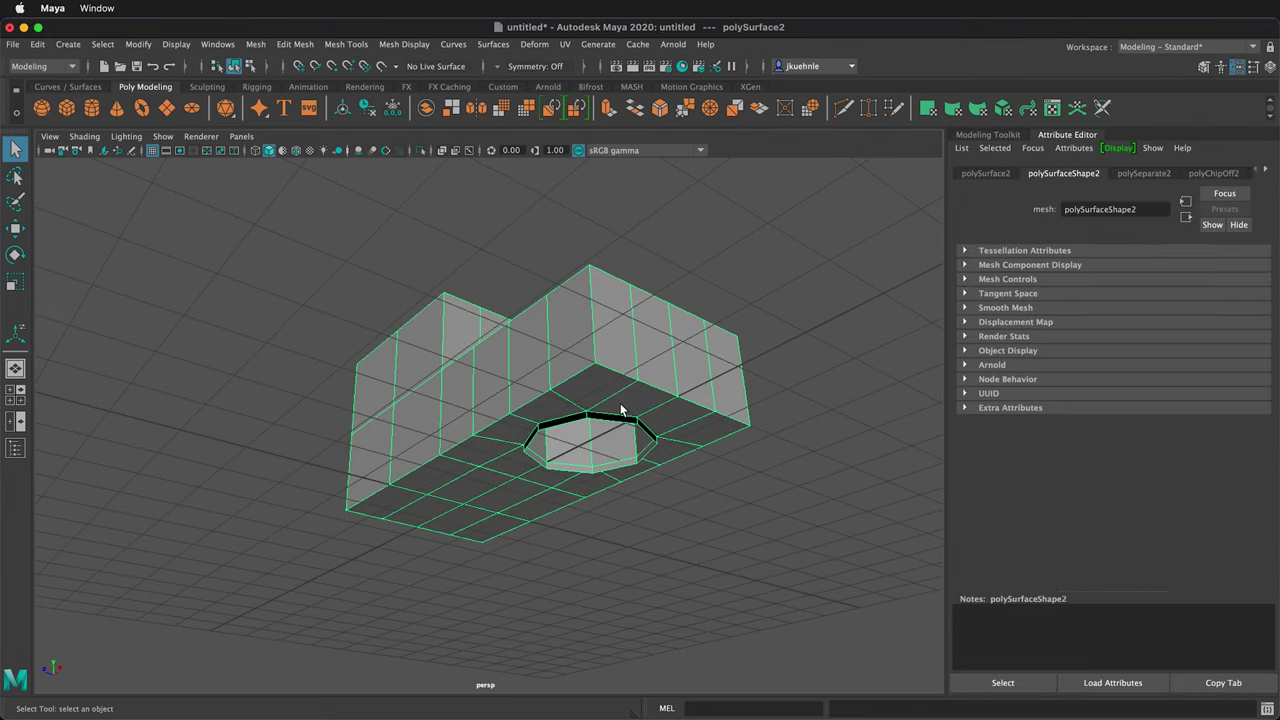
key("F8")
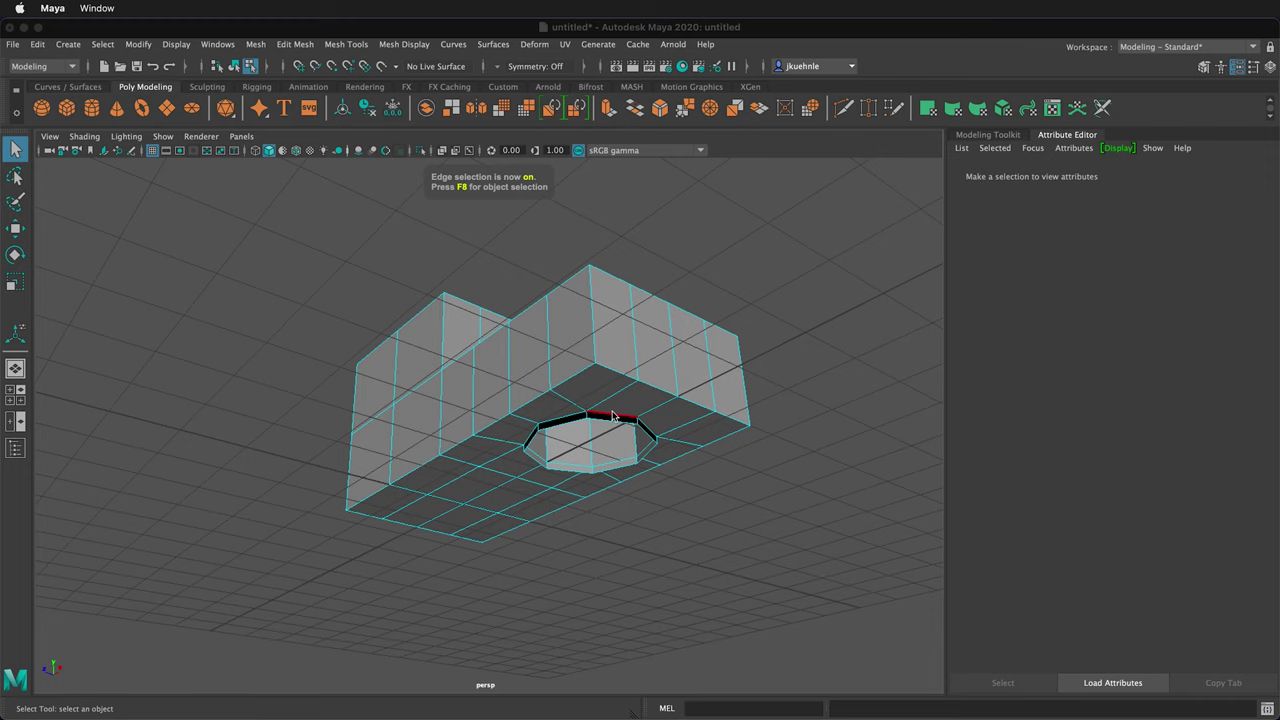
Step: Move the hole's top rim edge loop down onto its bottom ring
left_click_drag(612, 418, 611, 309, "alt")
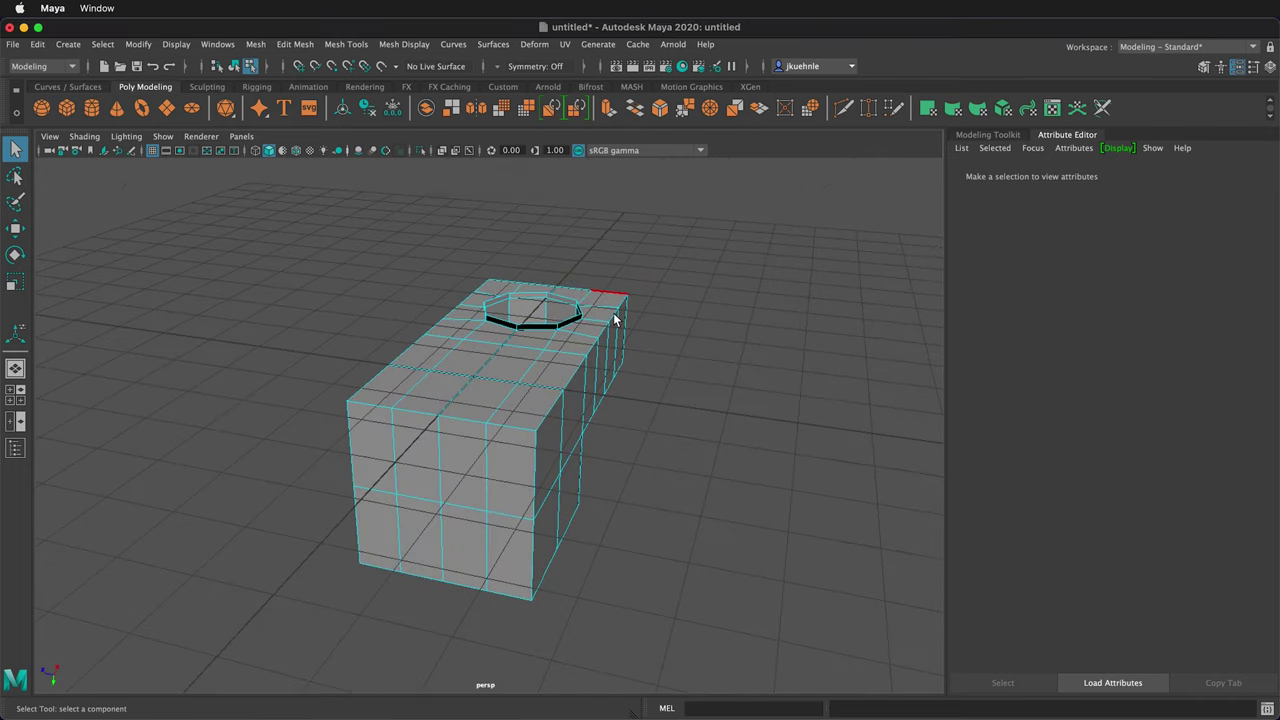
right_click_drag(611, 309, 680, 470, "alt")
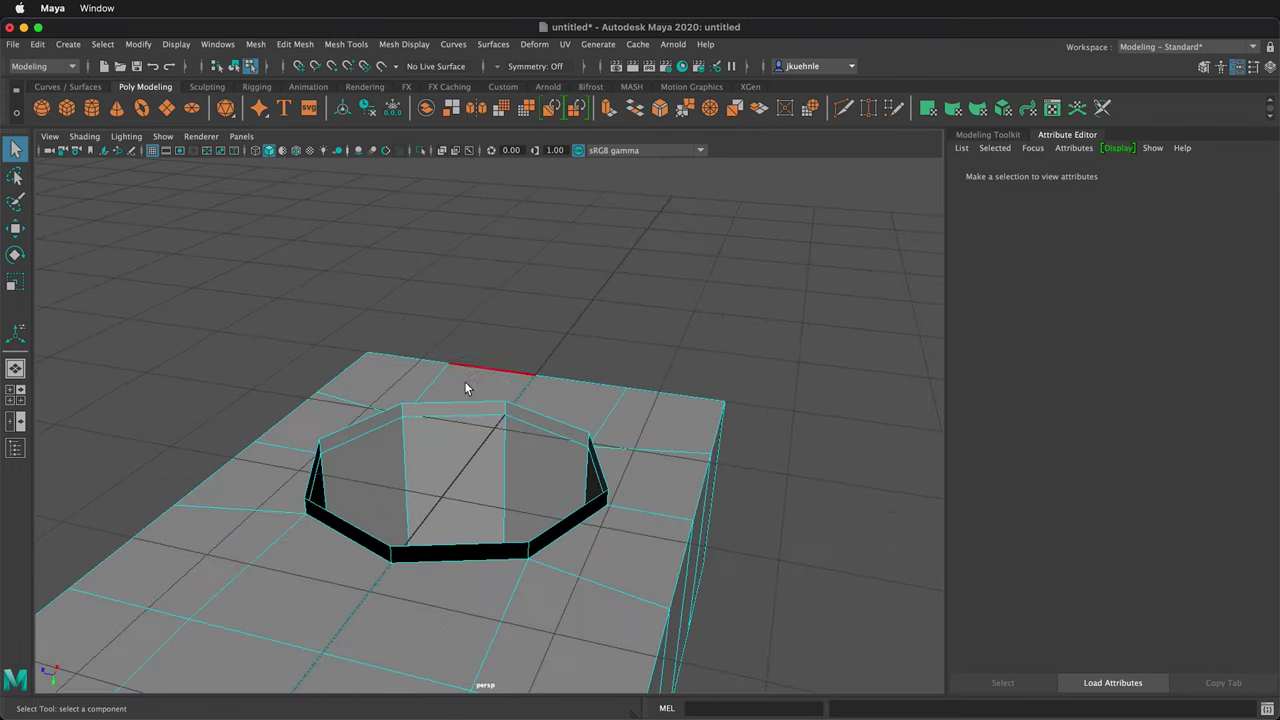
double_click(467, 402)
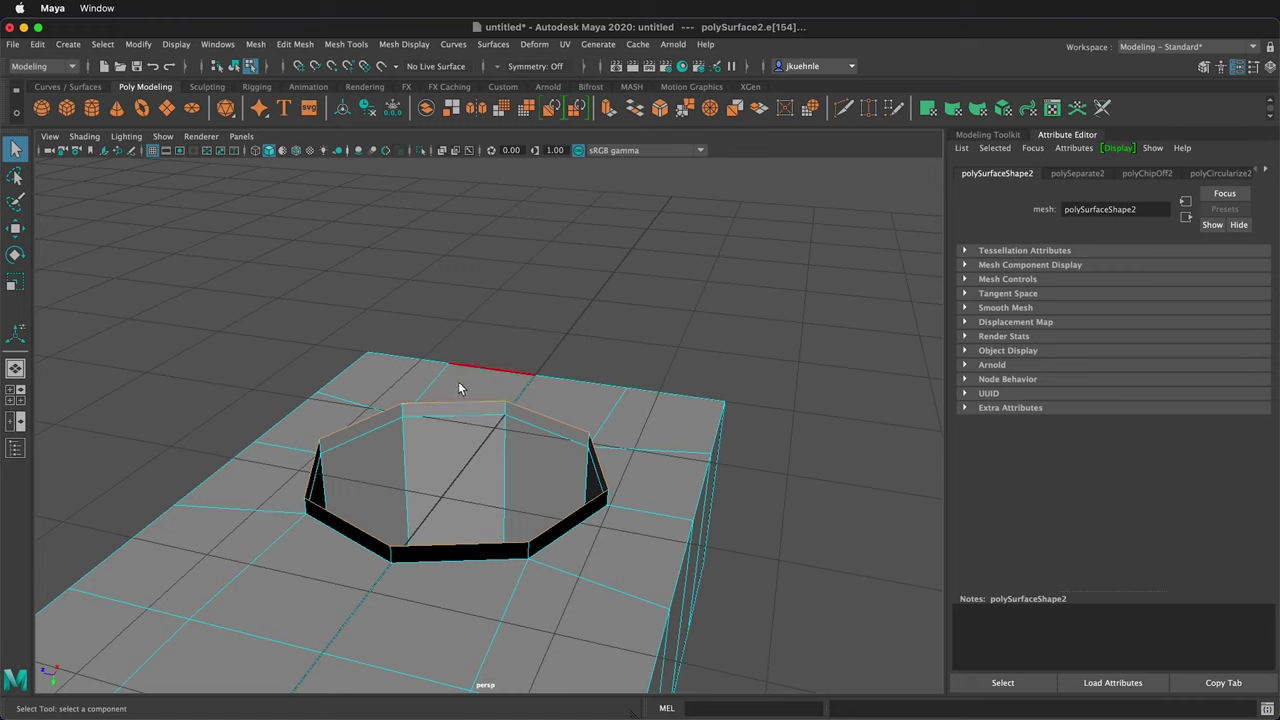
key("w")
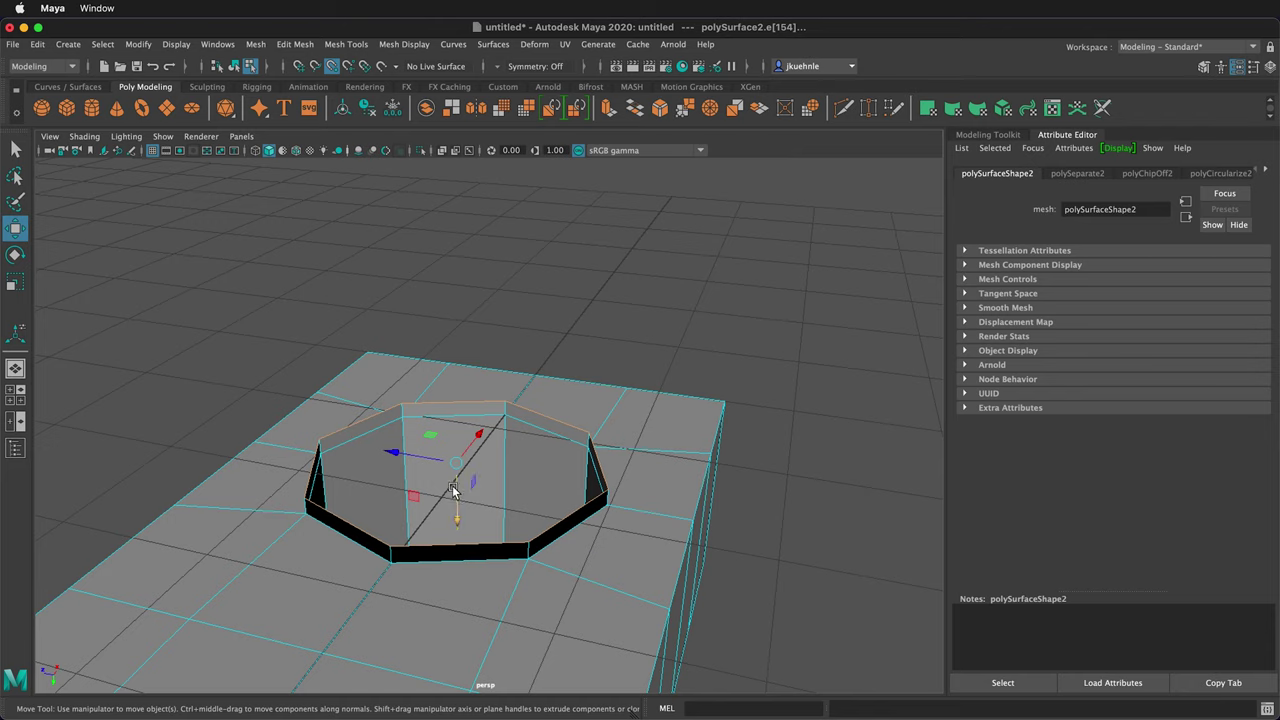
left_click_drag(456, 488, 393, 562)
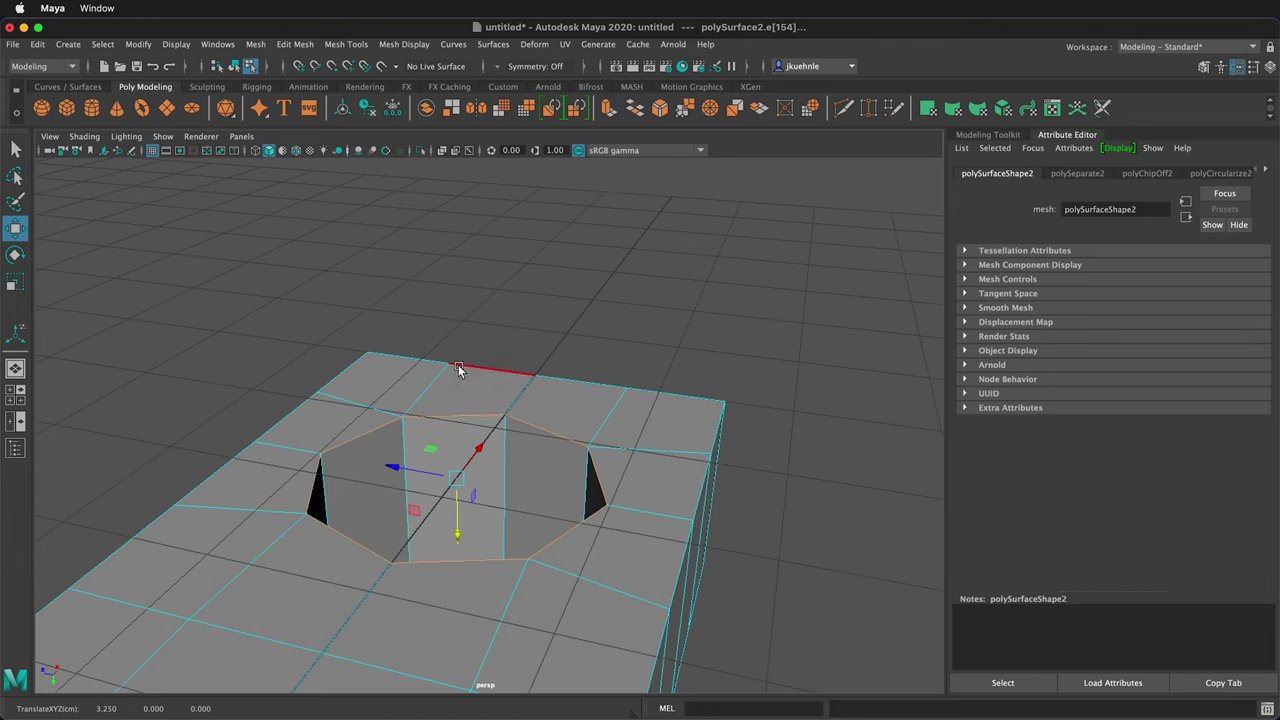
Step: Merge the overlapping vertices around the hole at a 0.01 distance threshold
right_click_drag(455, 381, 412, 419)
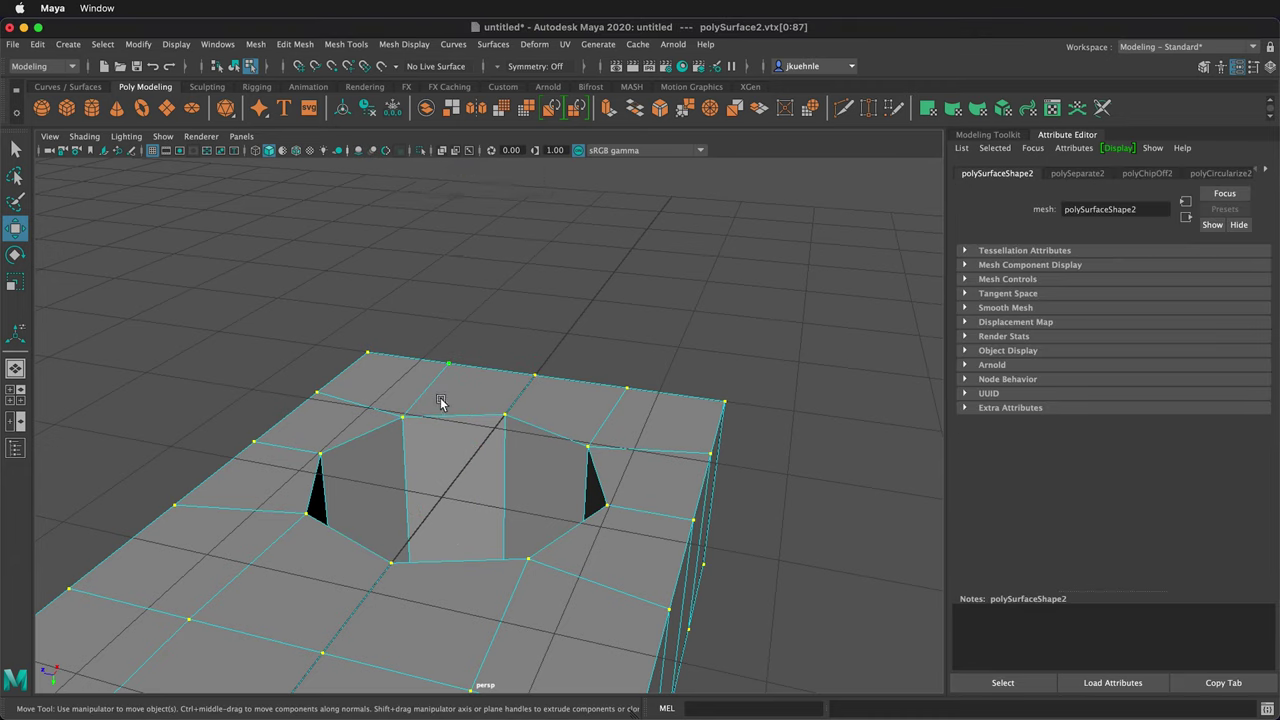
right_click_drag(433, 399, 523, 339, "shift")
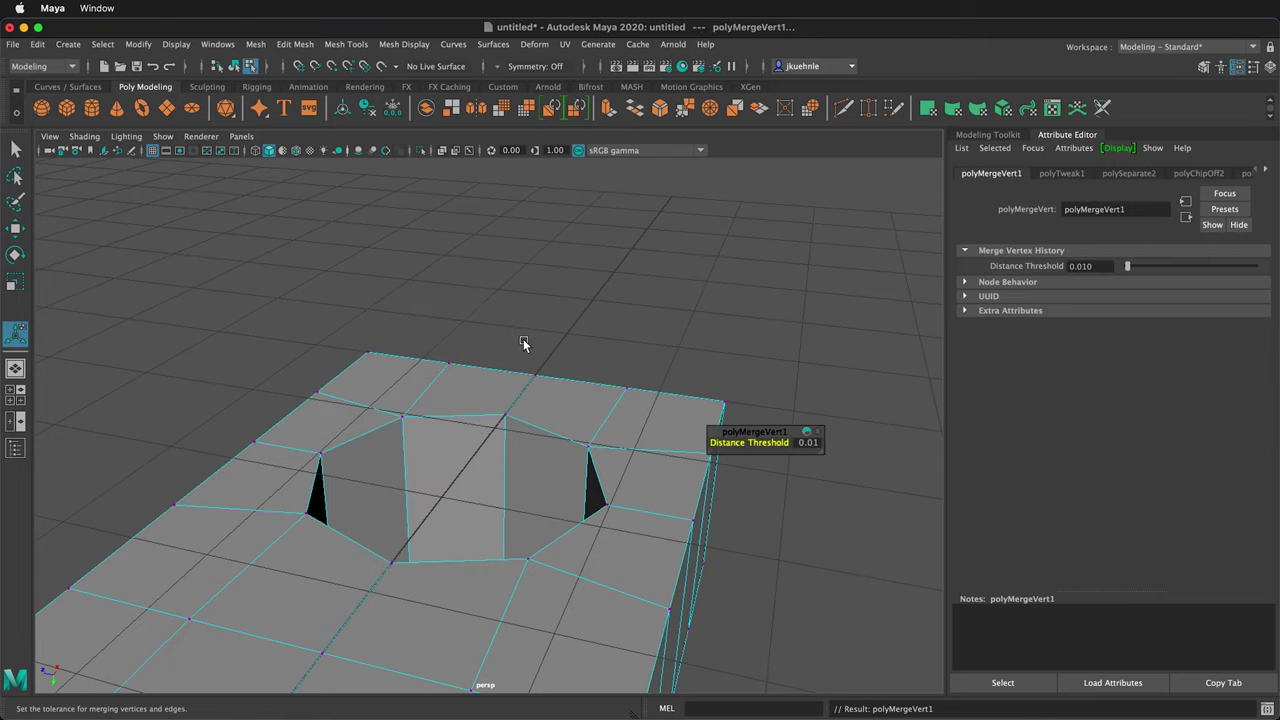
left_click_drag(545, 379, 531, 314, "alt")
Step: Inspect the block's corner up close, then preview the mesh with smooth display
left_click_drag(554, 357, 523, 423, "alt")
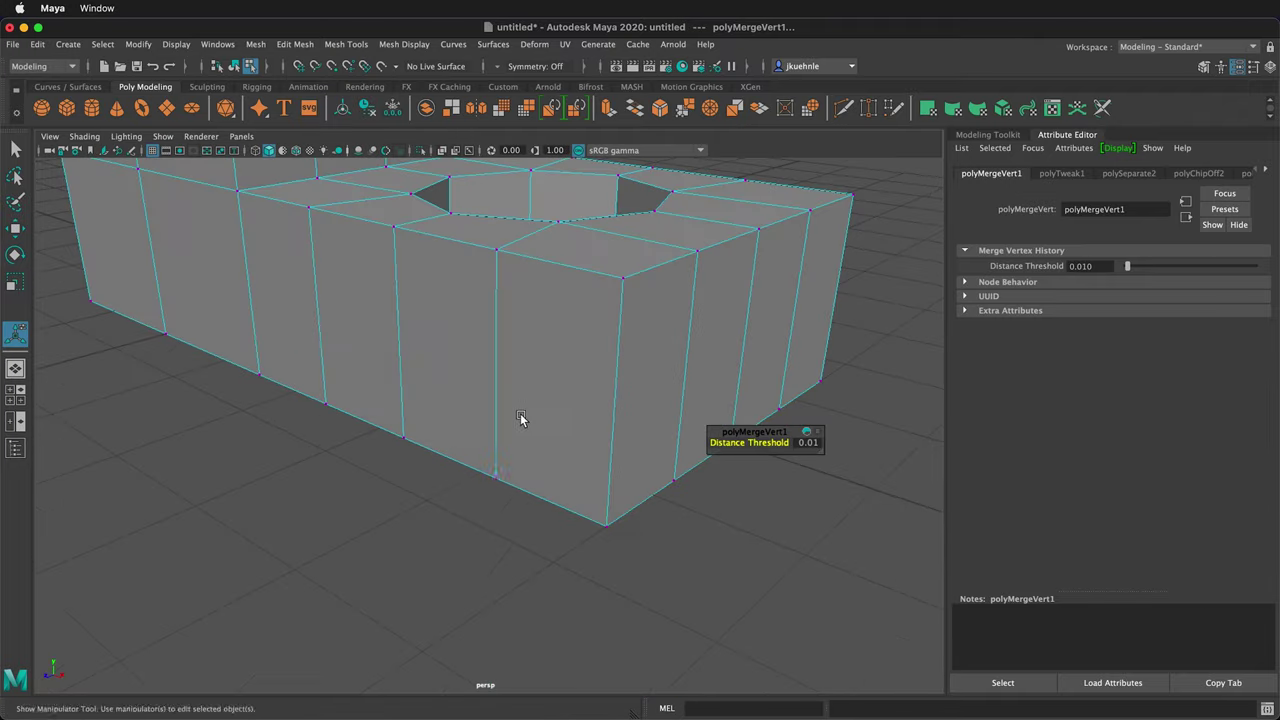
scroll(527, 428, "up", 5)
scroll(530, 432, "down", 5)
left_click_drag(486, 351, 608, 451, "alt")
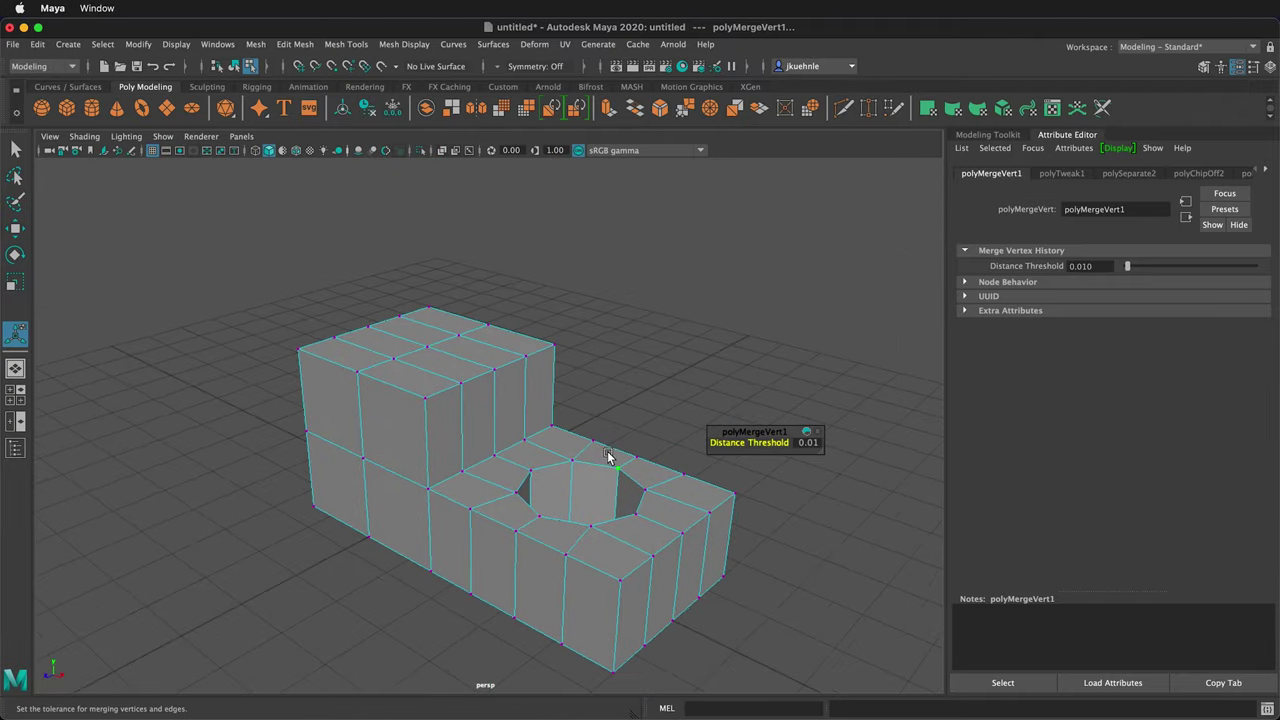
key("3")
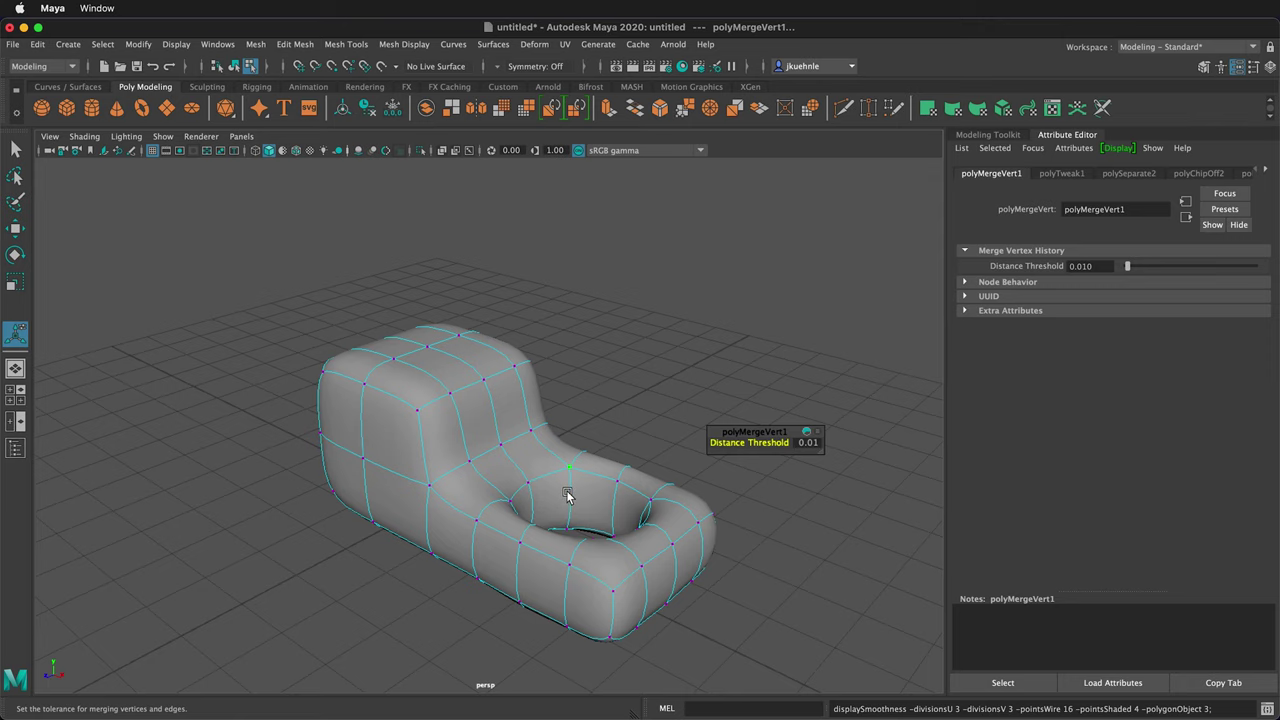
Step: Return to the blocky cage and select the ring of faces lining the hole wall
key("1")
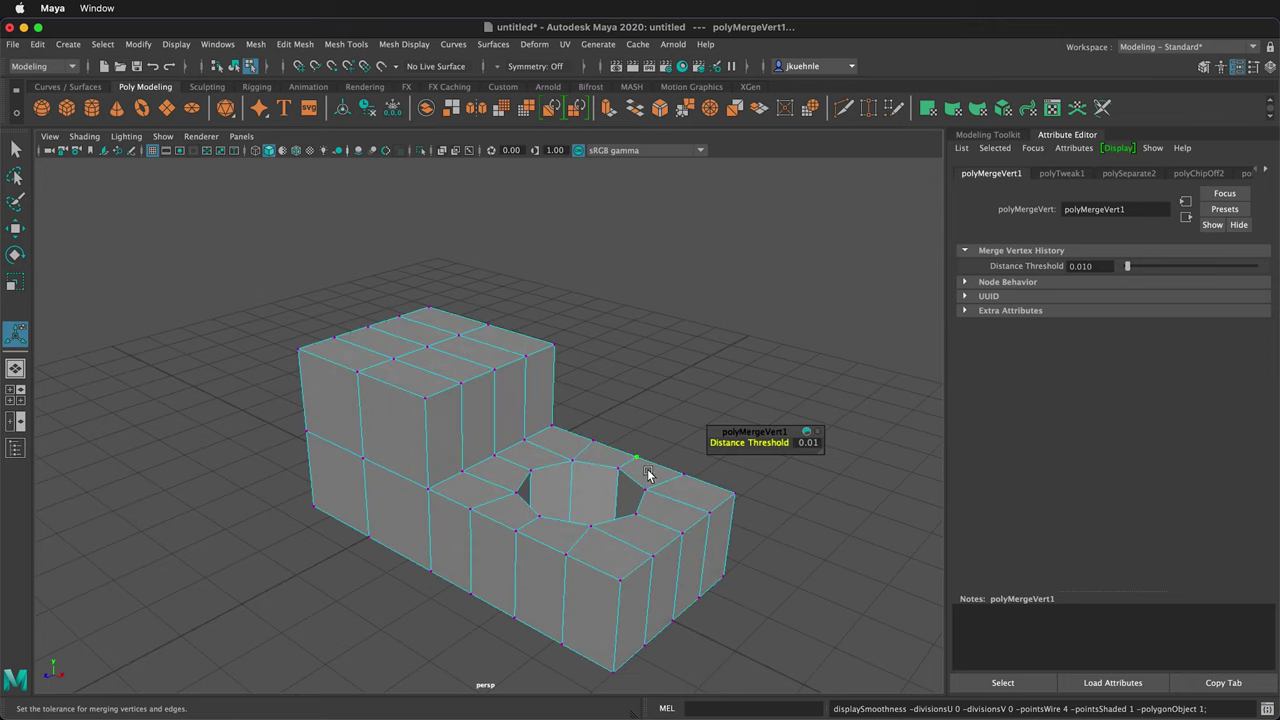
scroll(672, 488, "up", 3)
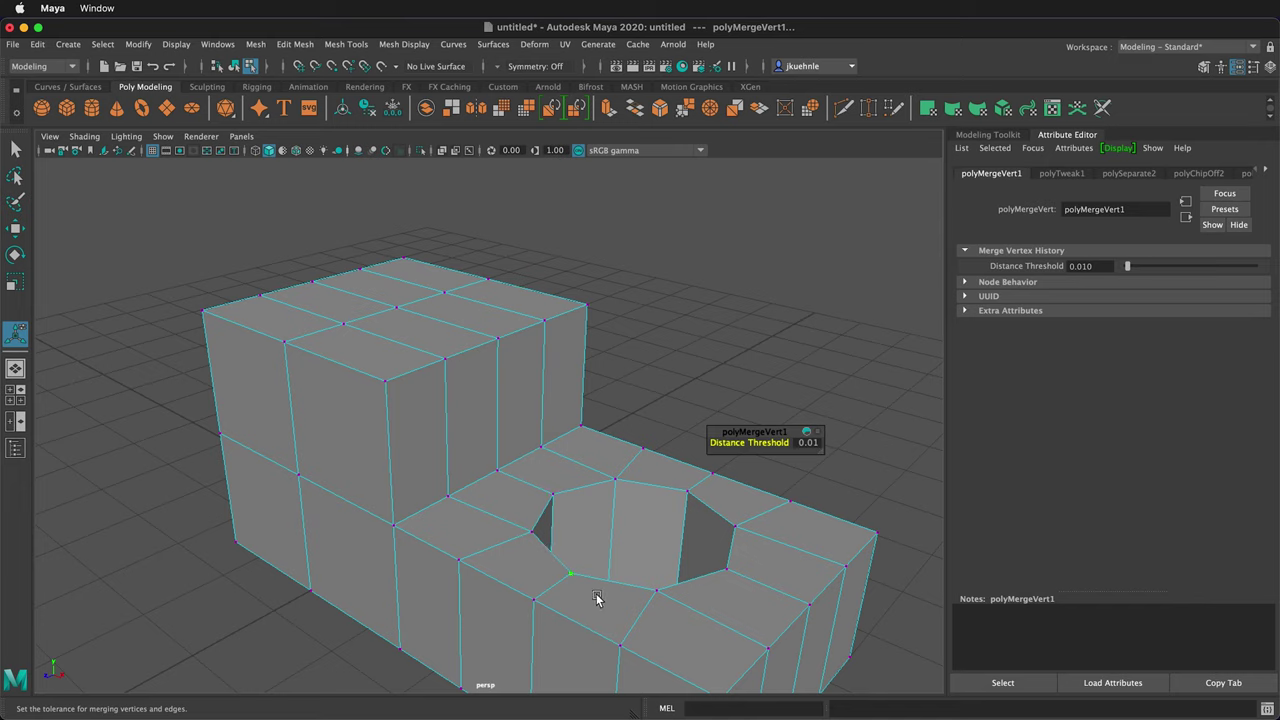
key("q")
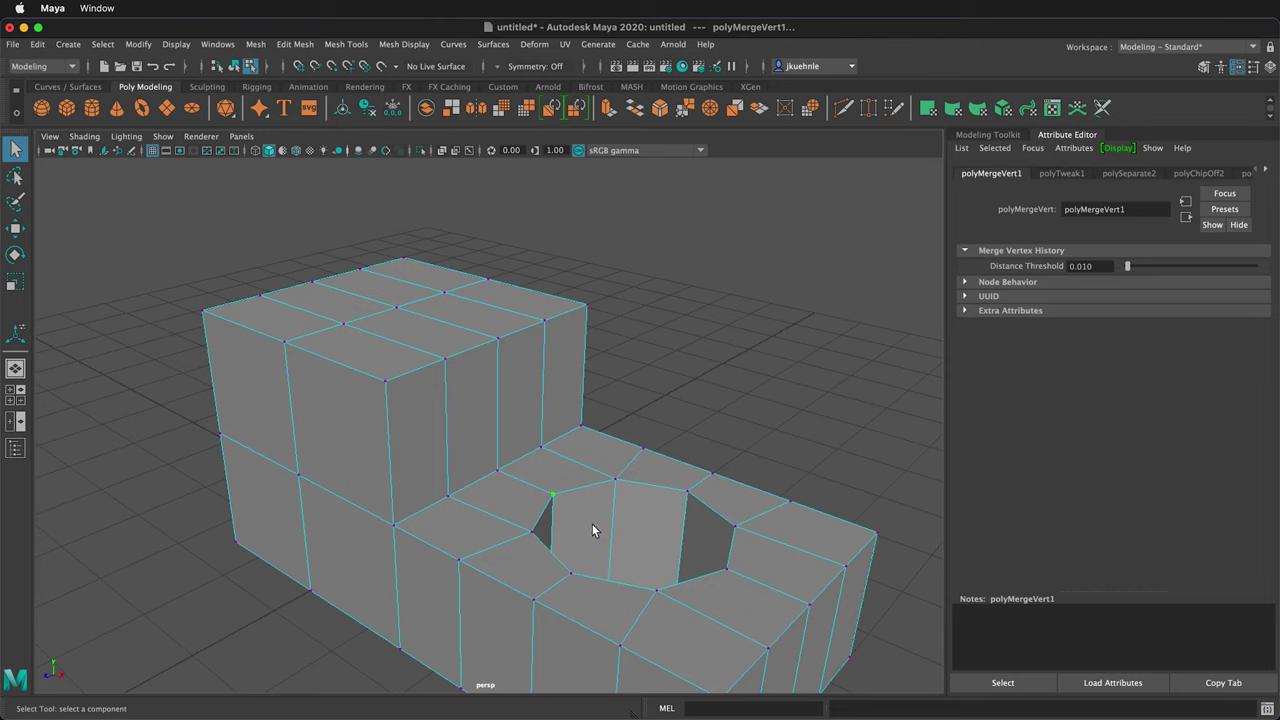
key("F11")
left_click(588, 530)
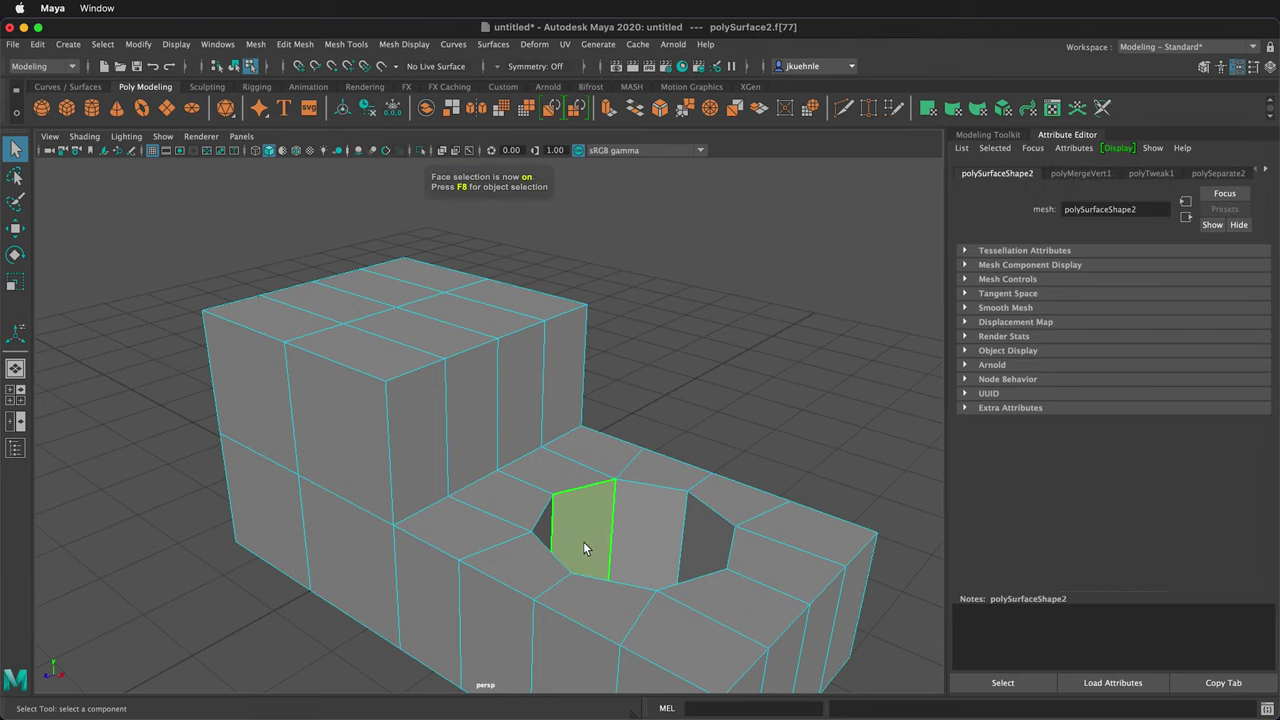
left_click(637, 517)
double_click(637, 517, "shift")
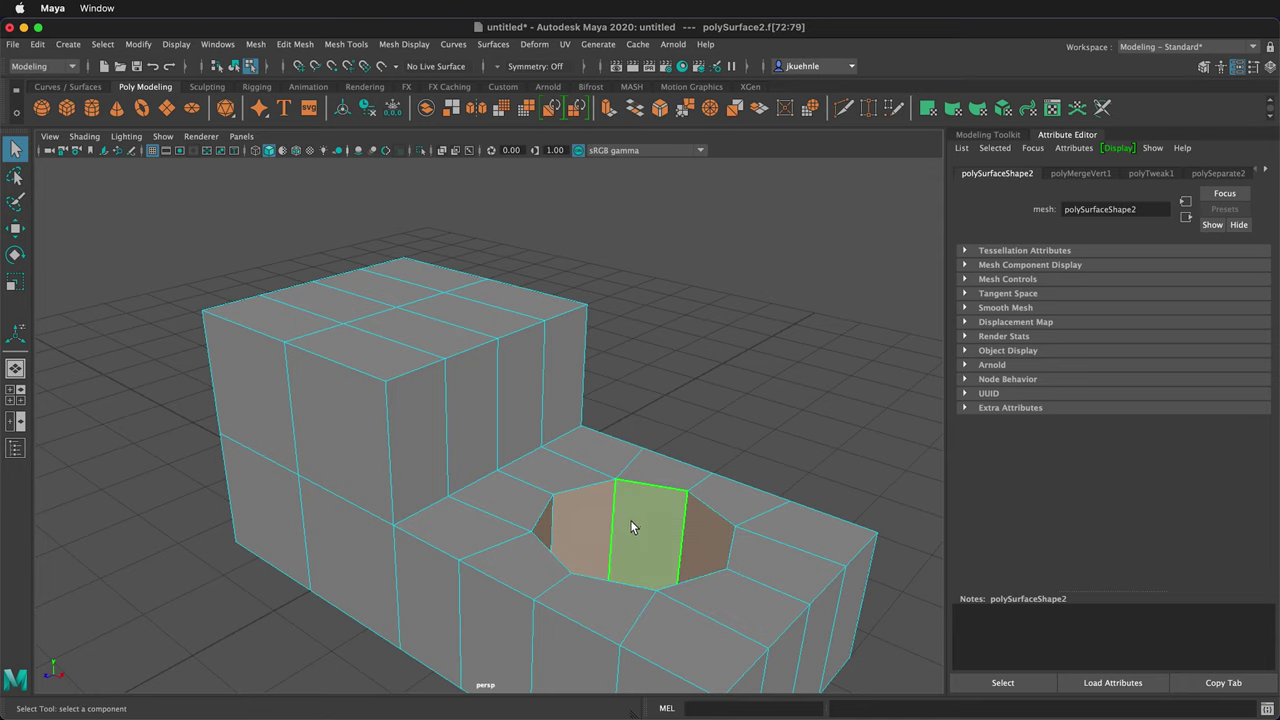
Step: Convert the hole's face ring to its edge perimeter, selecting the top and bottom rim loops
left_click_drag(632, 523, 651, 543, "alt")
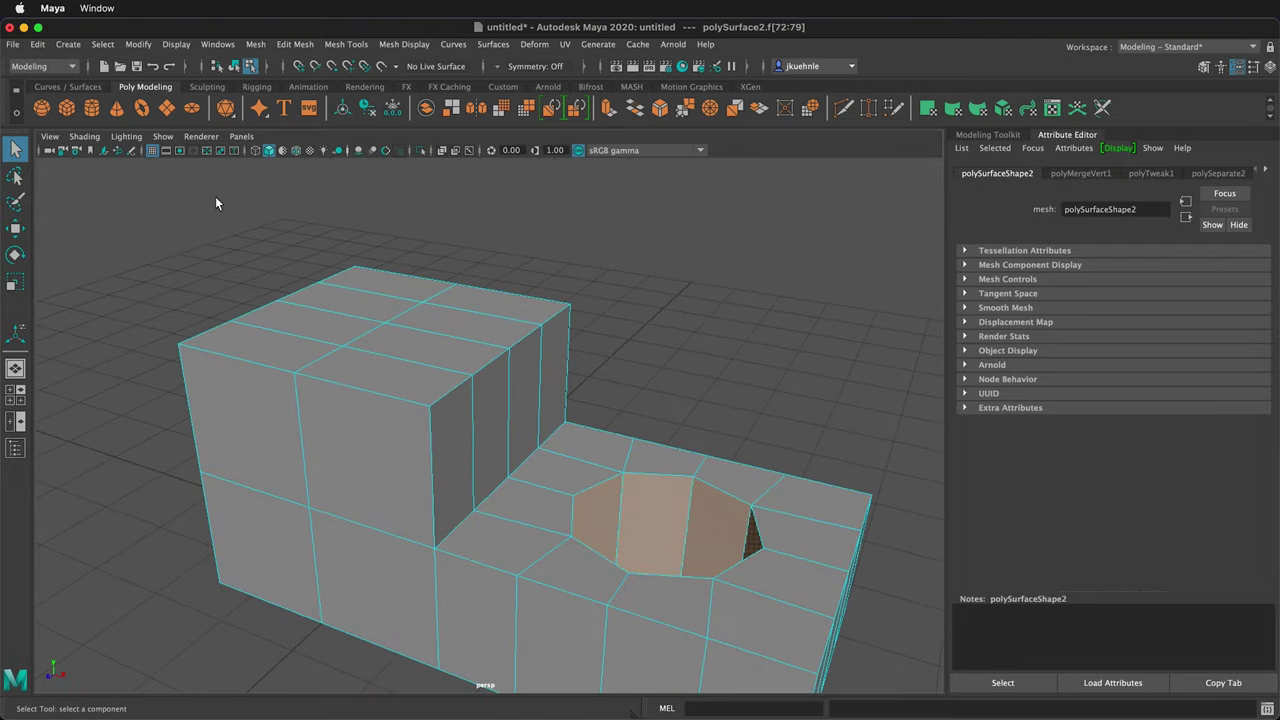
left_click(102, 44)
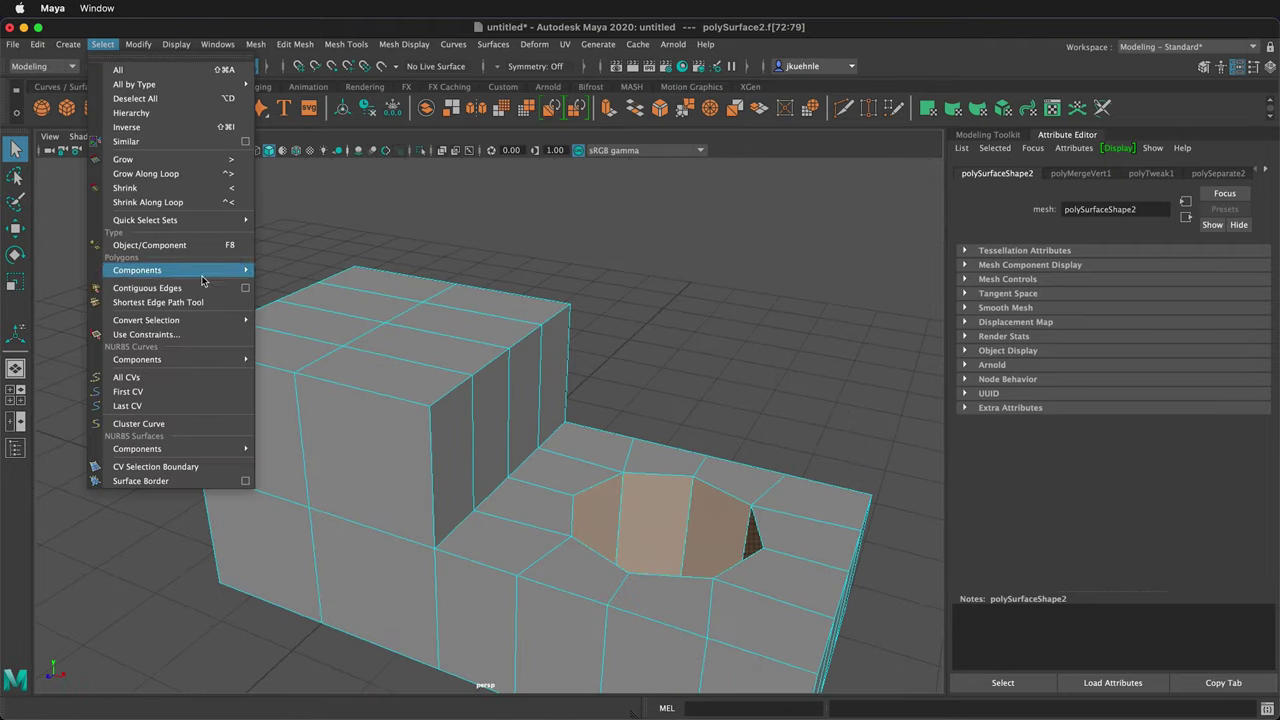
mouse_move(201, 318)
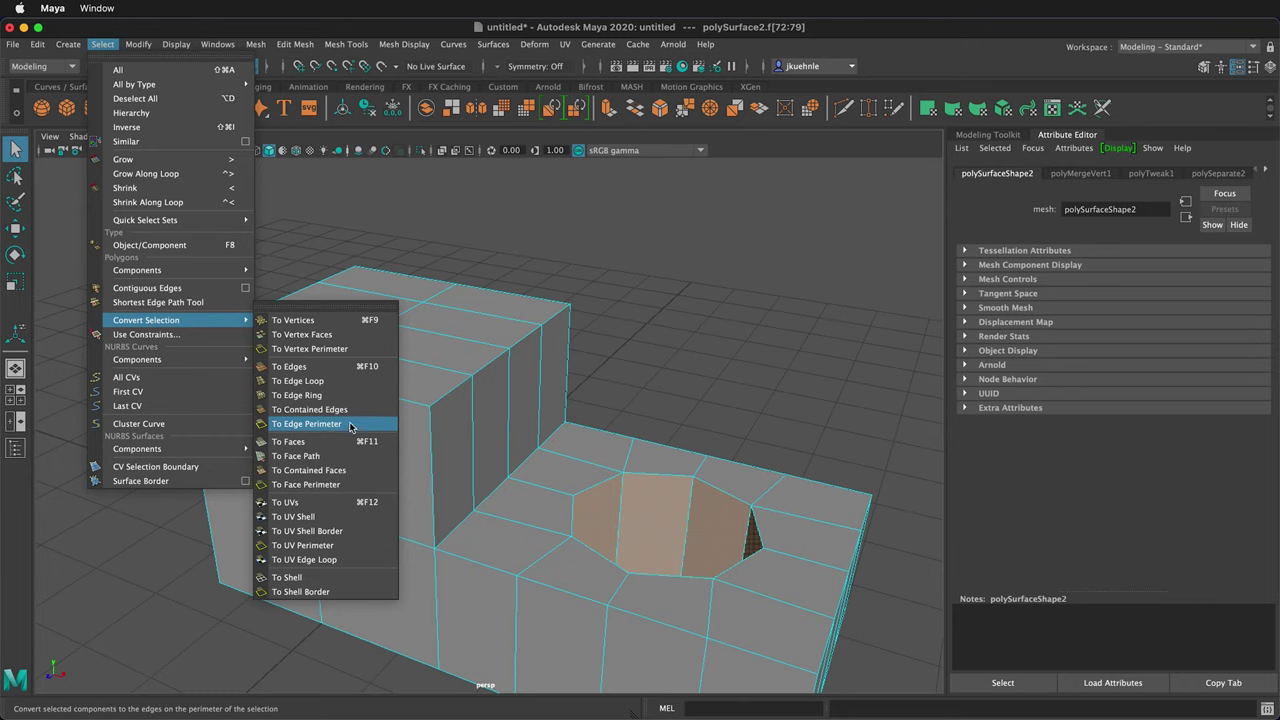
left_click(346, 426)
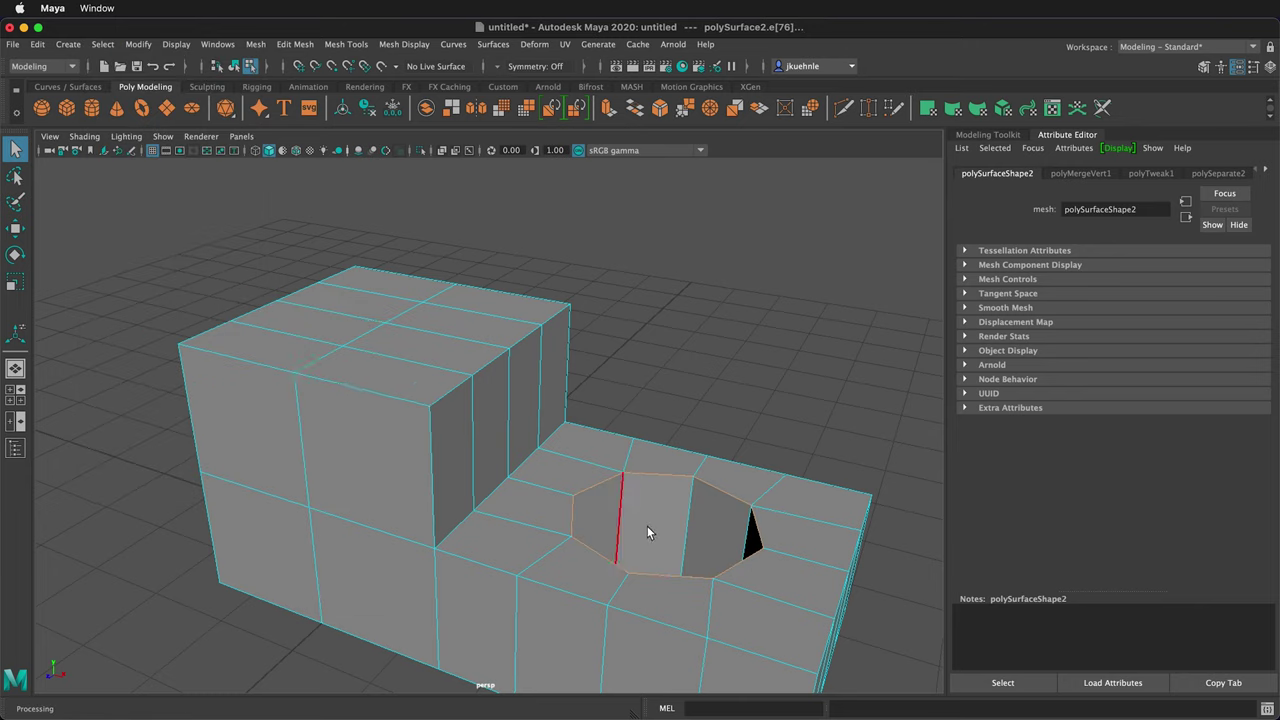
mouse_move(647, 526)
left_mouse_down("alt")
mouse_move(632, 465)
mouse_move(634, 538)
left_mouse_up("alt")
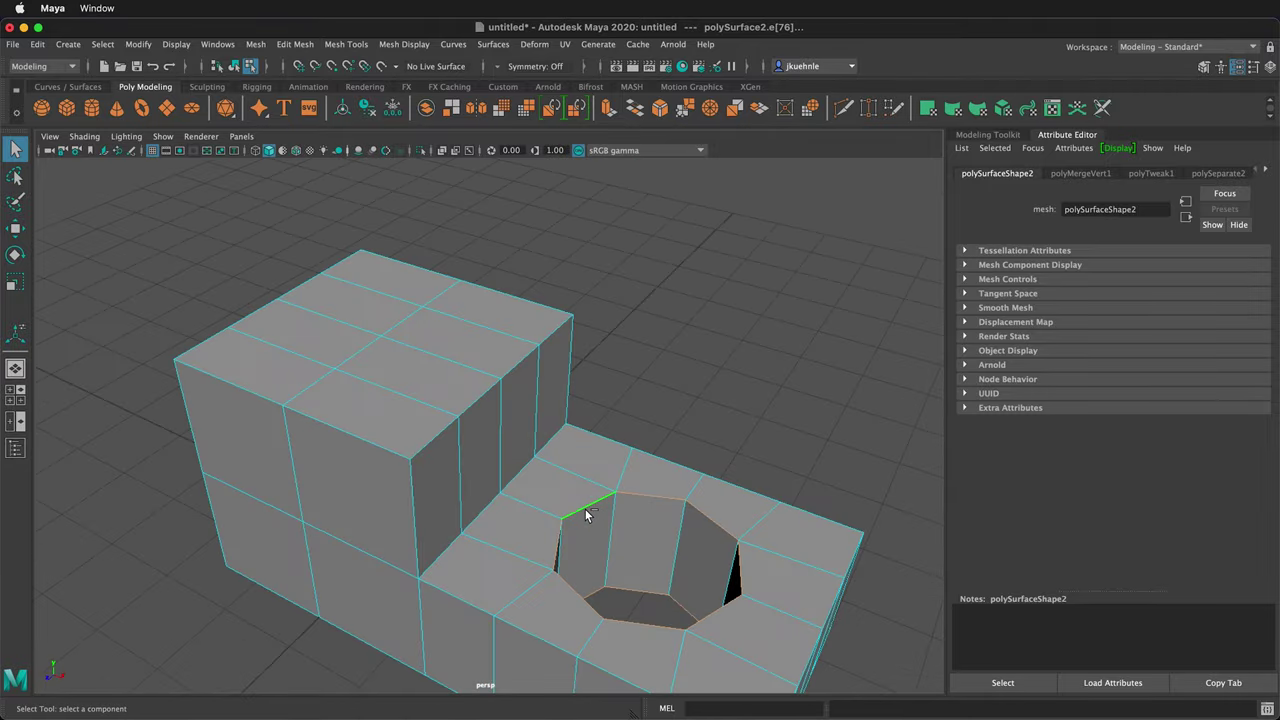
Step: Bevel the hole's rim edges with chamfer off at fraction 0.169, then preview smoothed
right_click_drag(587, 515, 658, 514, "shift")
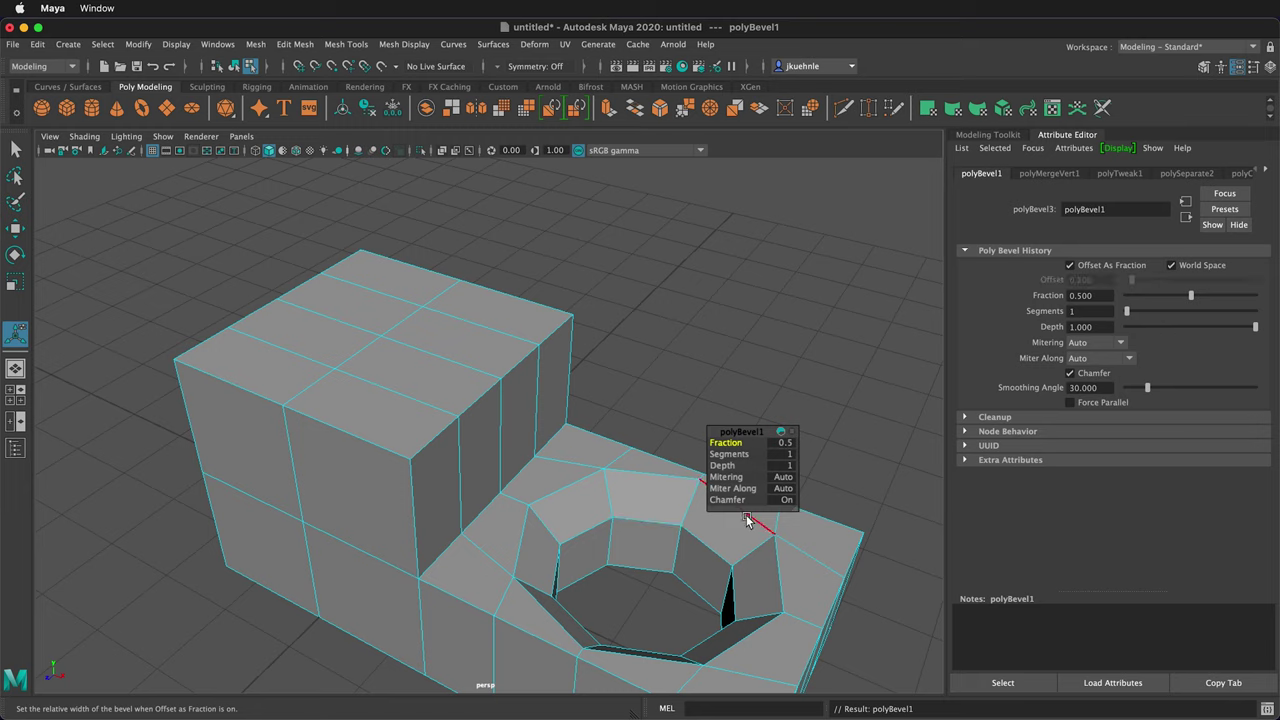
left_click(783, 500)
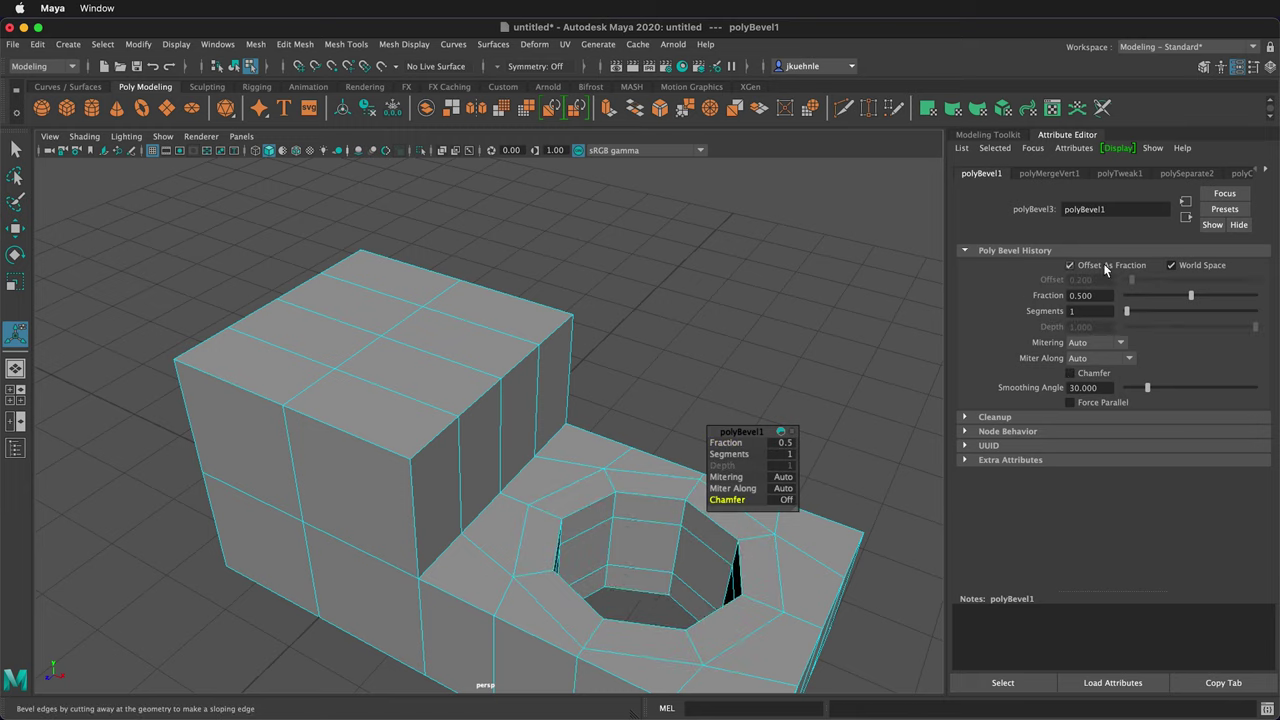
left_click_drag(1189, 296, 1148, 298)
left_click_drag(610, 501, 600, 377, "alt")
key("q")
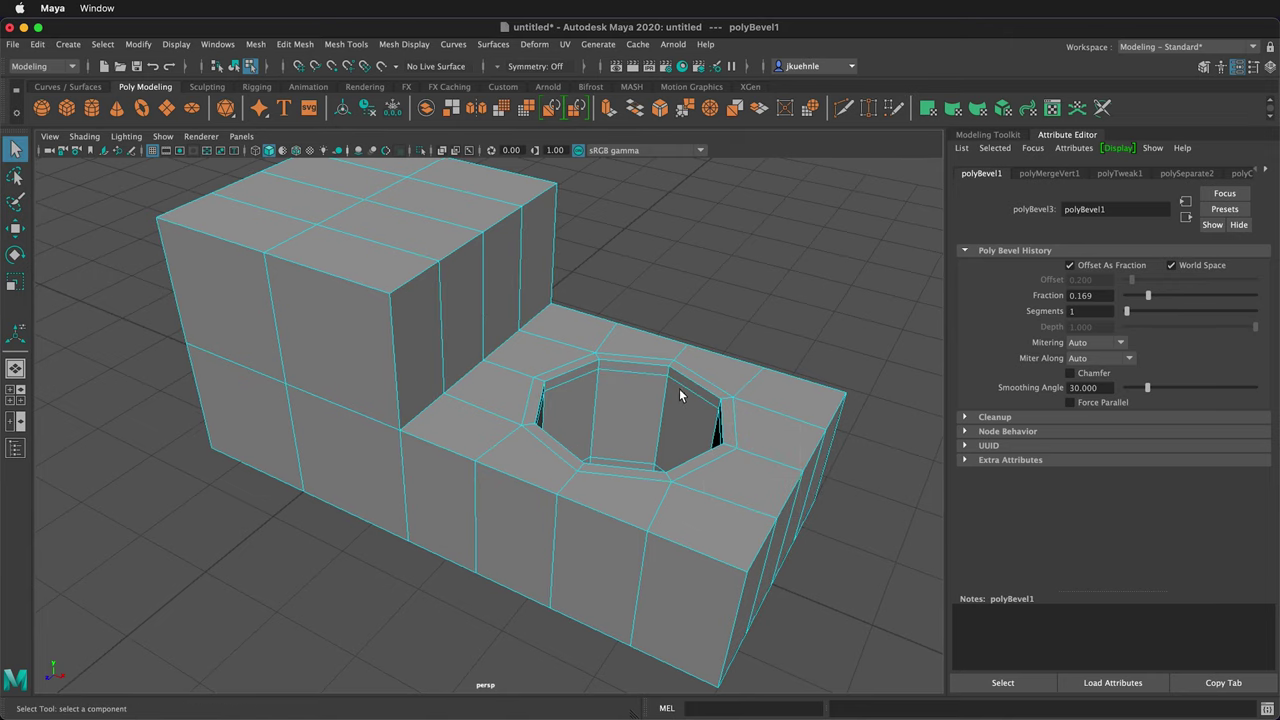
key("3")
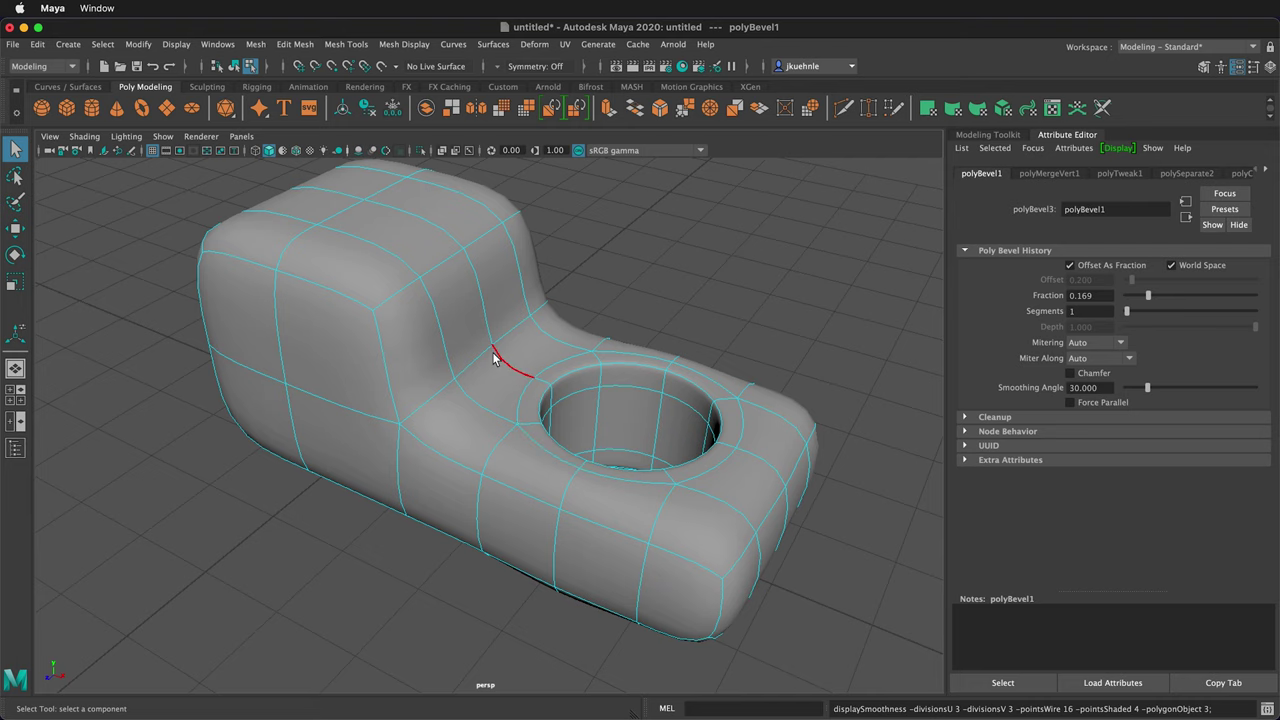
Step: Back in the cage, select the front outer edges, the tall part's top edge and bottom front loop
key("1")
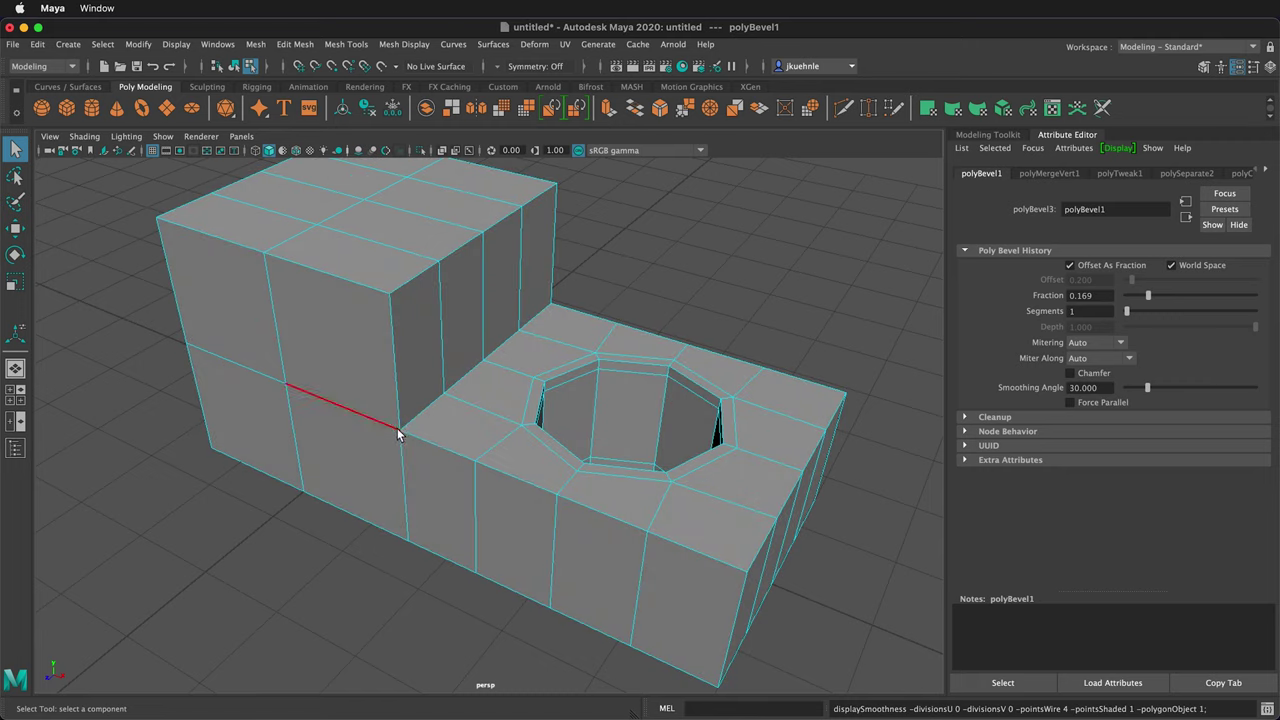
left_click(394, 393)
left_click(375, 420, "shift")
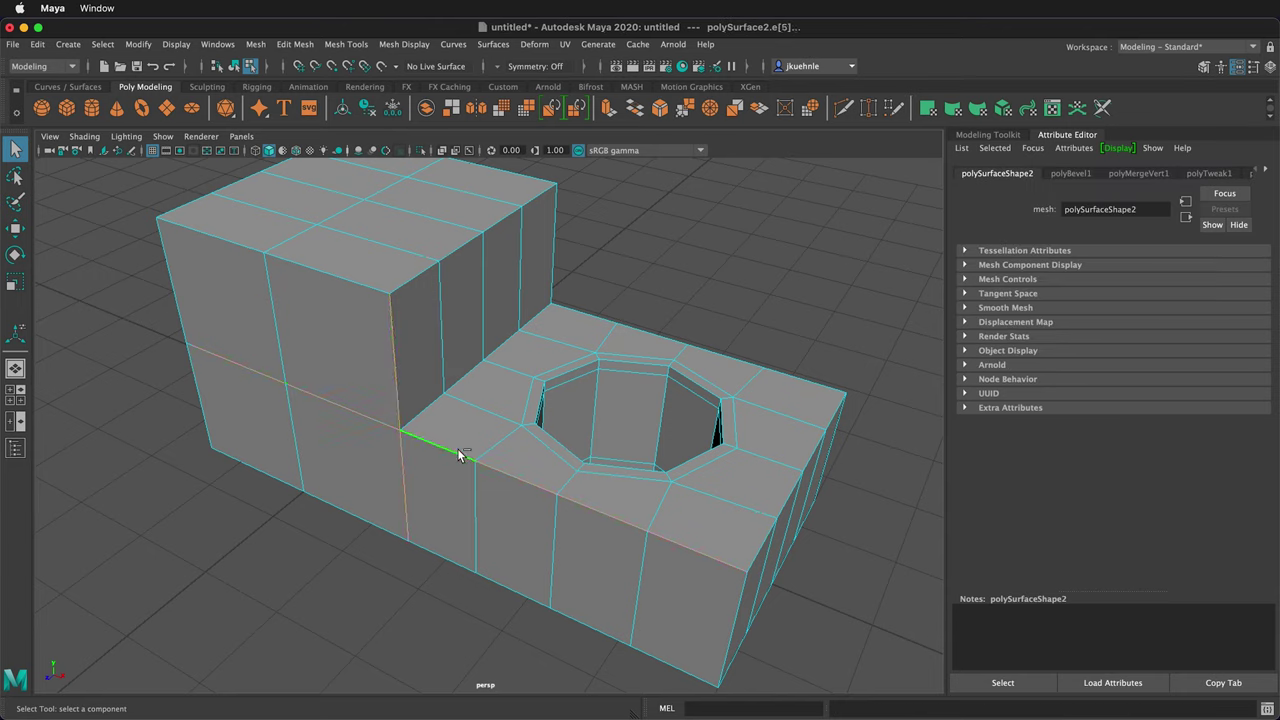
left_click(375, 288, "shift")
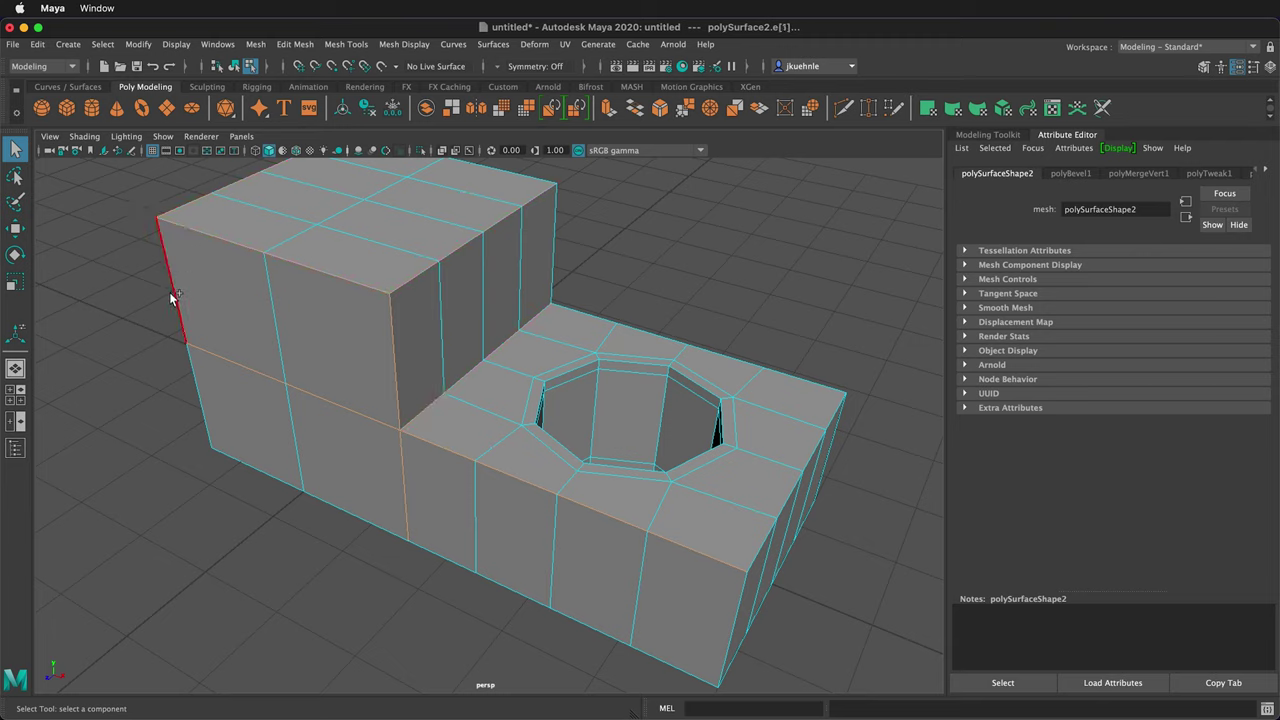
double_click(350, 510, "shift")
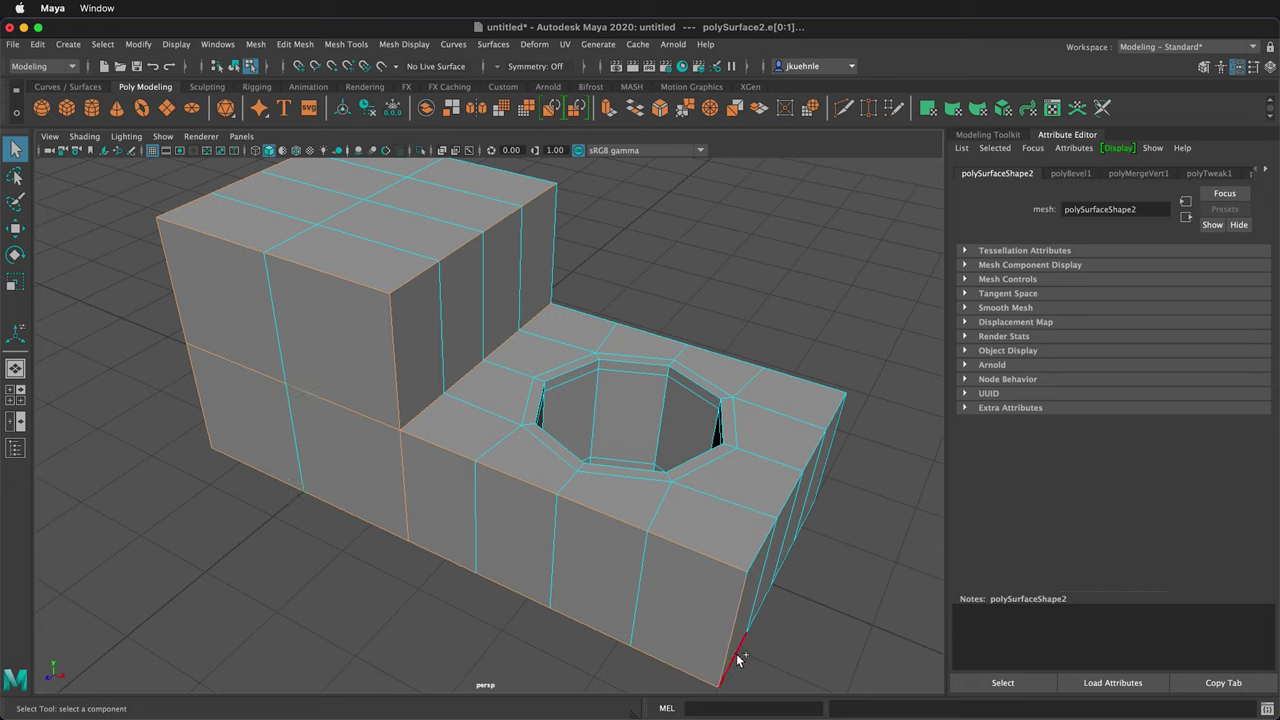
left_click(553, 250, "shift")
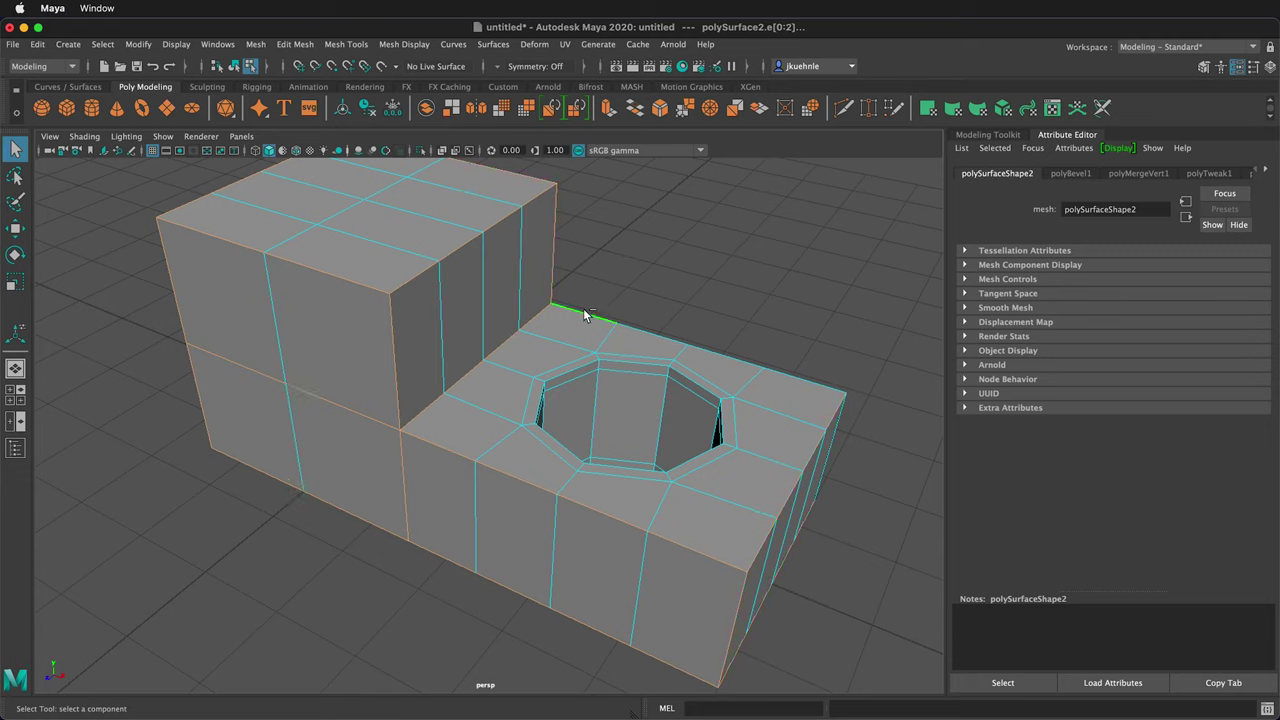
Step: Add the back vertical edges and remaining bottom edge loops from behind the block
left_click_drag(757, 371, 446, 429, "alt")
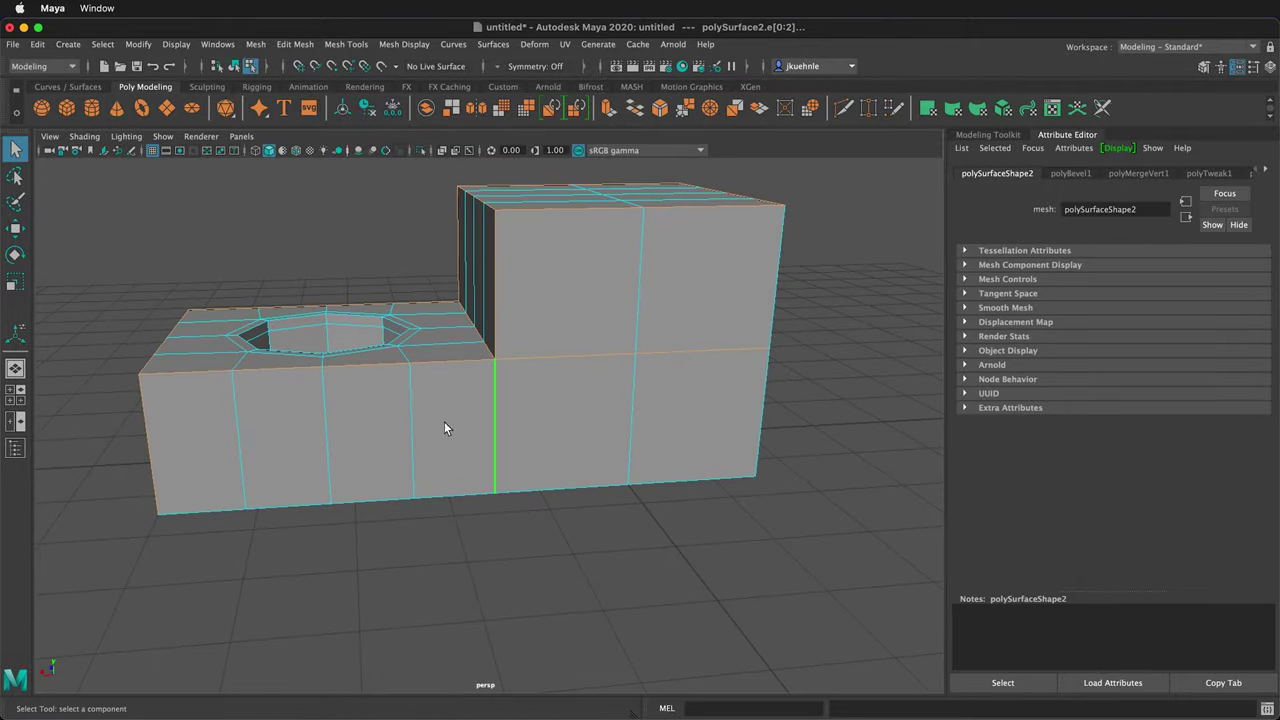
double_click(216, 512, "shift")
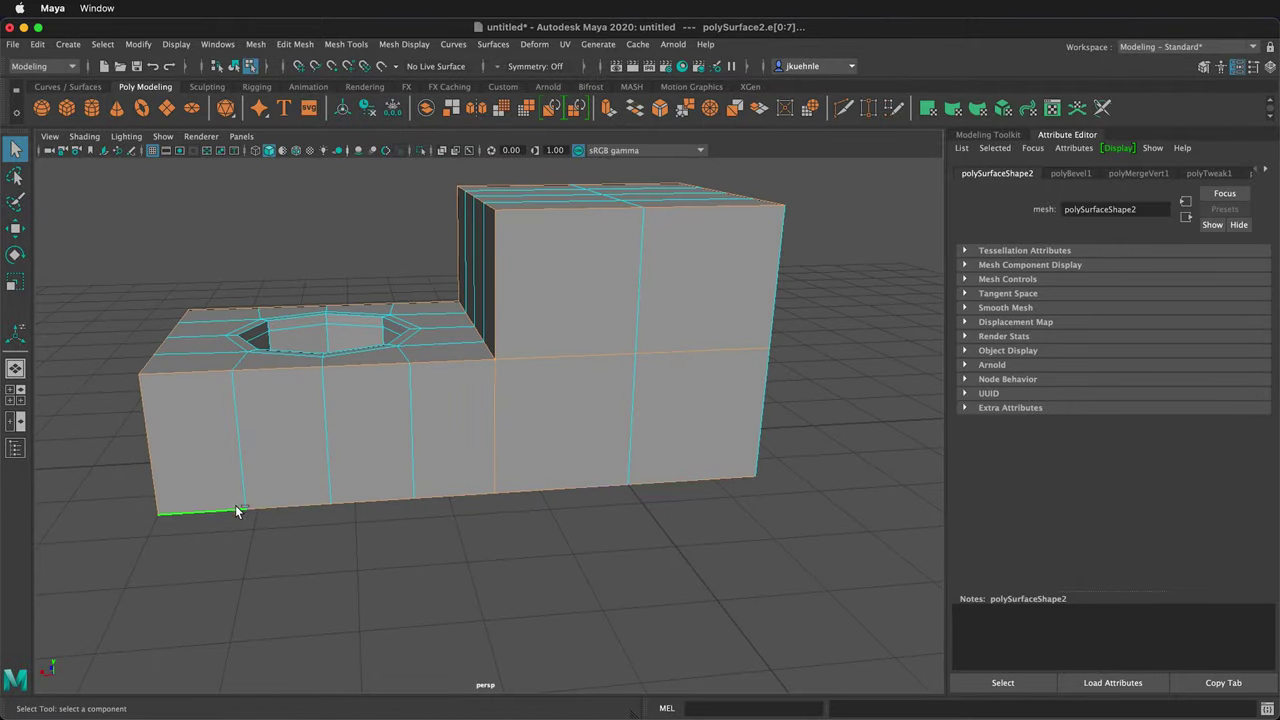
double_click(760, 422, "shift")
left_click_drag(686, 449, 564, 420, "alt")
double_click(533, 590, "shift")
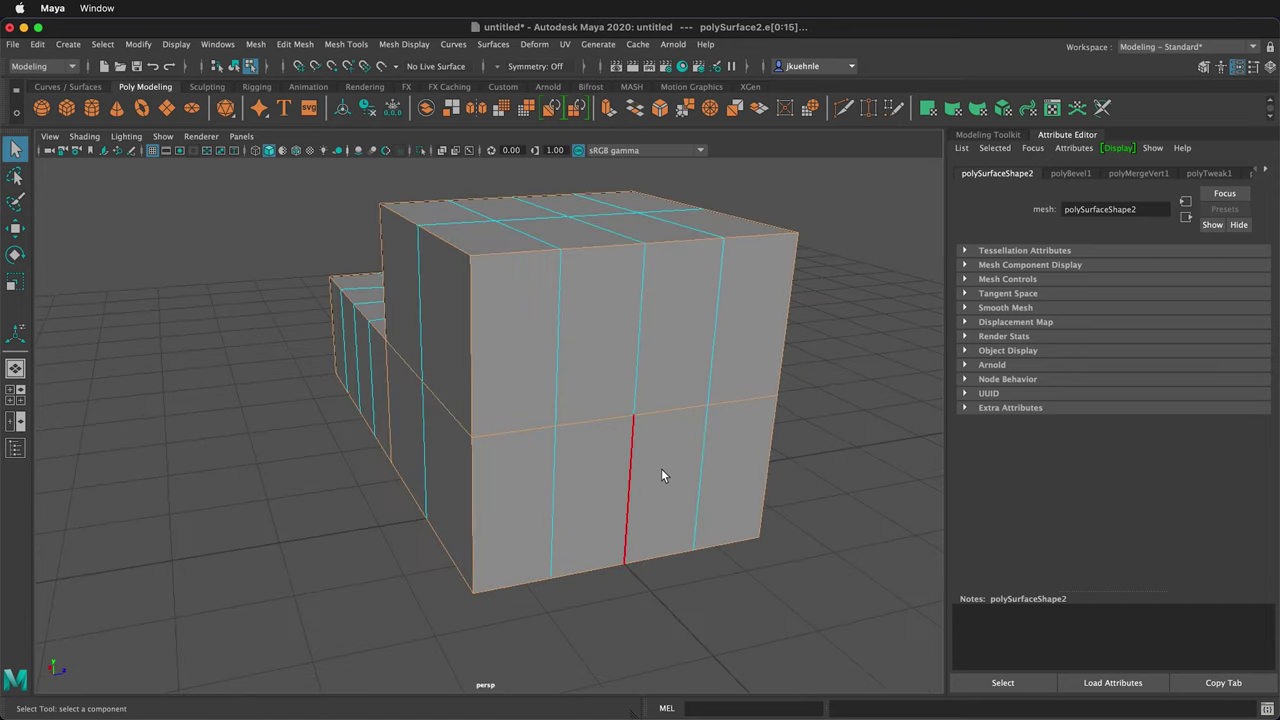
left_click_drag(666, 477, 403, 481, "alt")
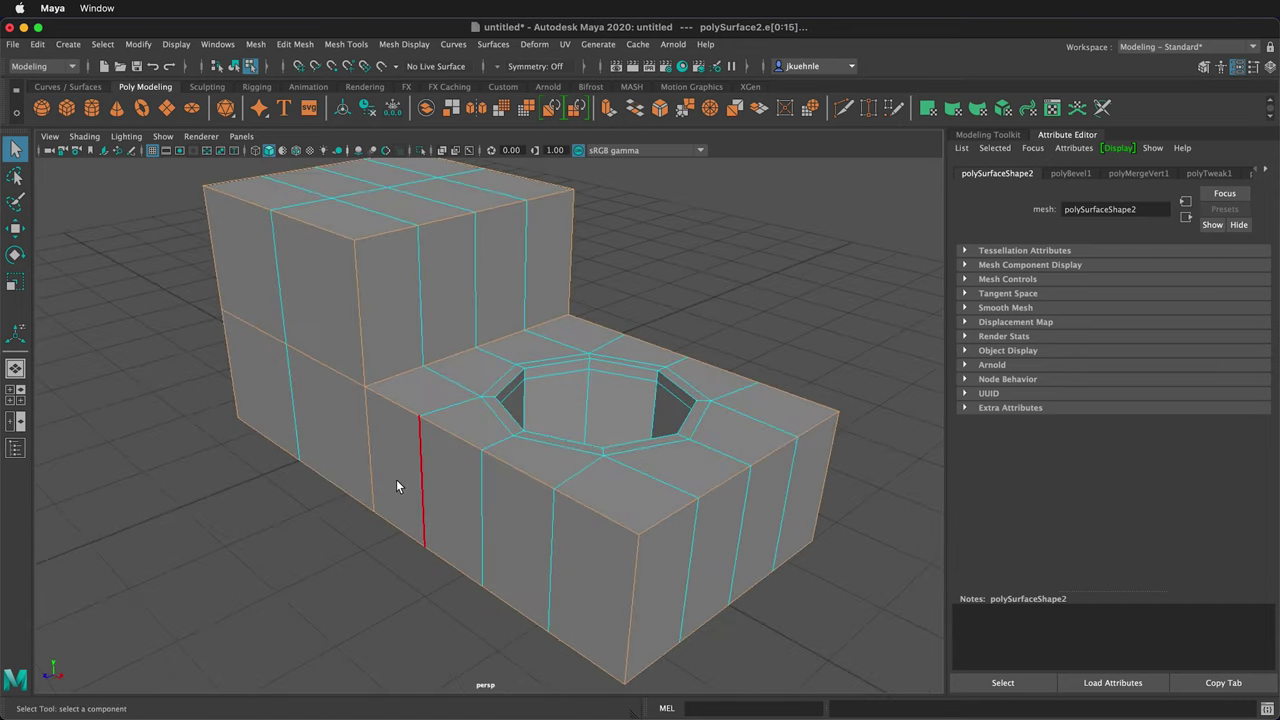
Step: Bevel the selected outer edges with chamfer off at fraction 0.337
right_click_drag(394, 412, 443, 415, "shift")
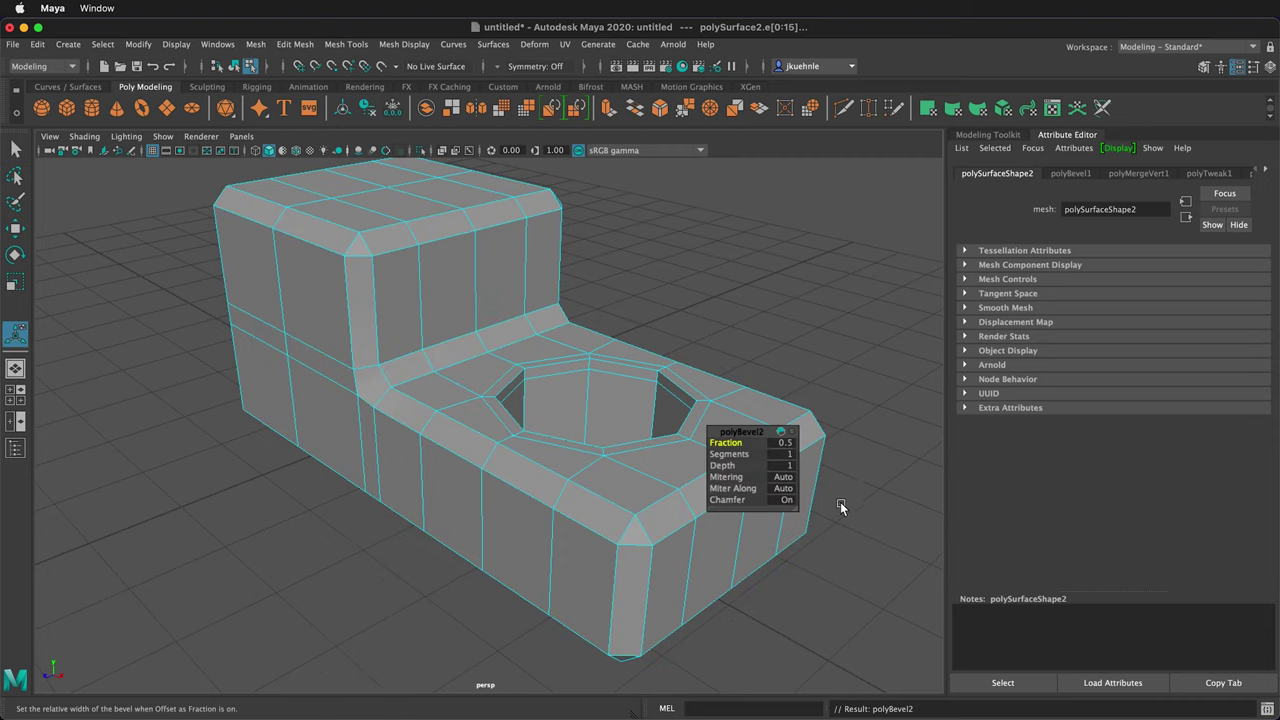
left_click(788, 502)
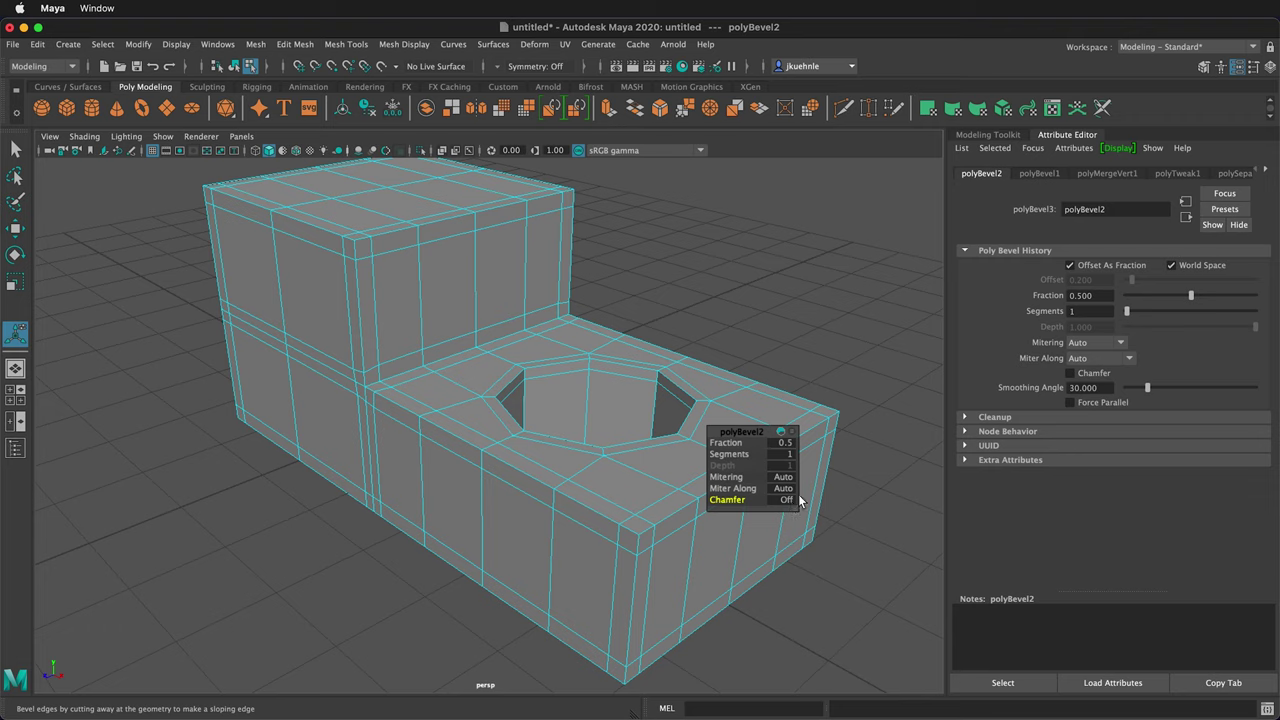
left_click_drag(1188, 295, 1168, 295)
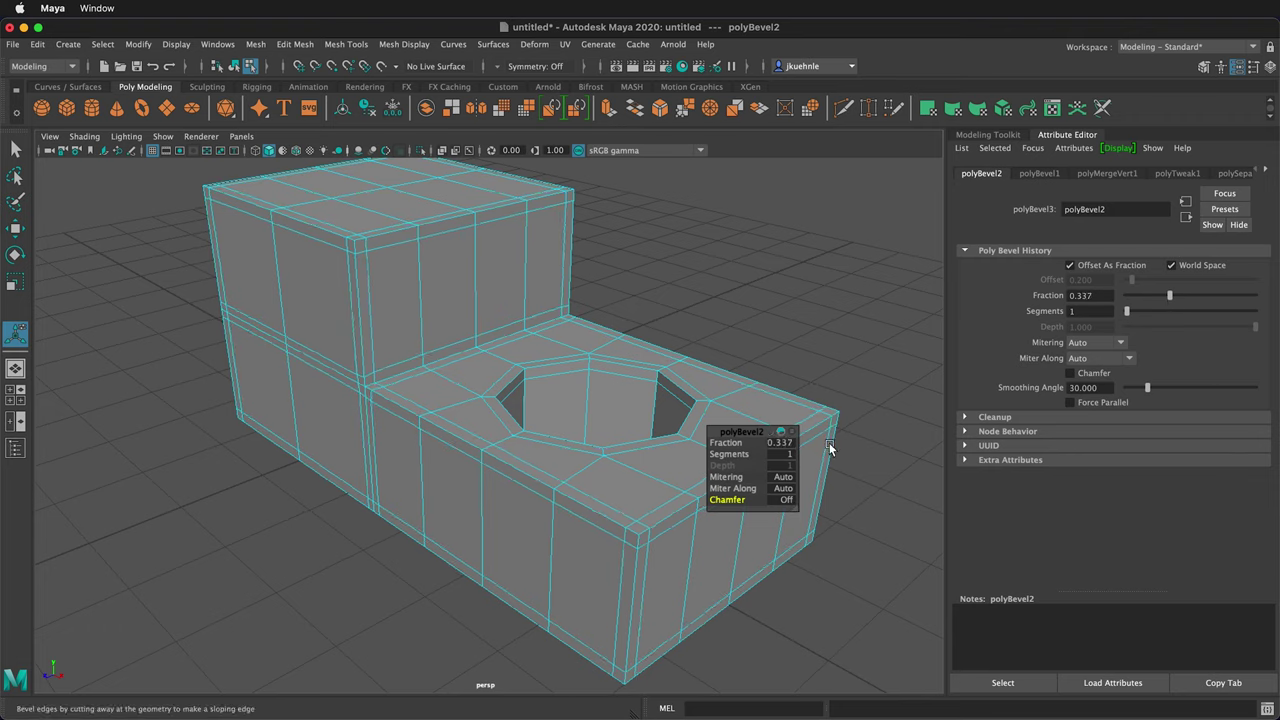
key("q")
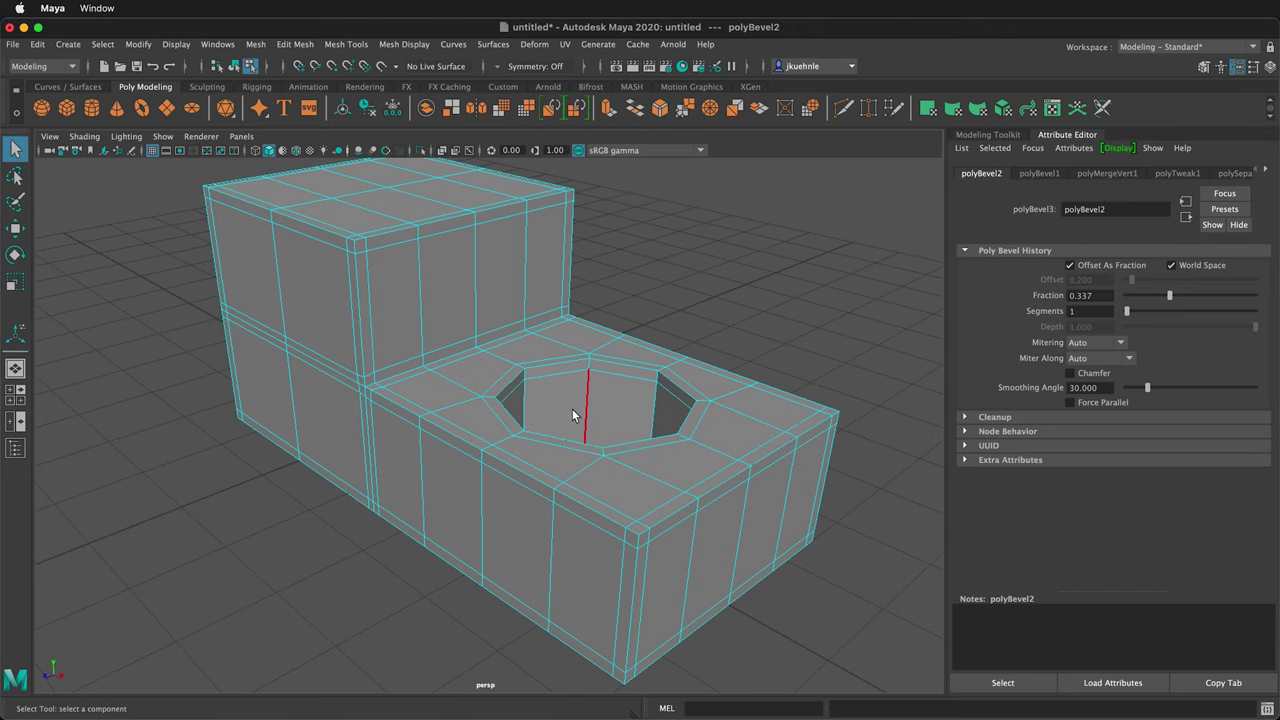
key("3")
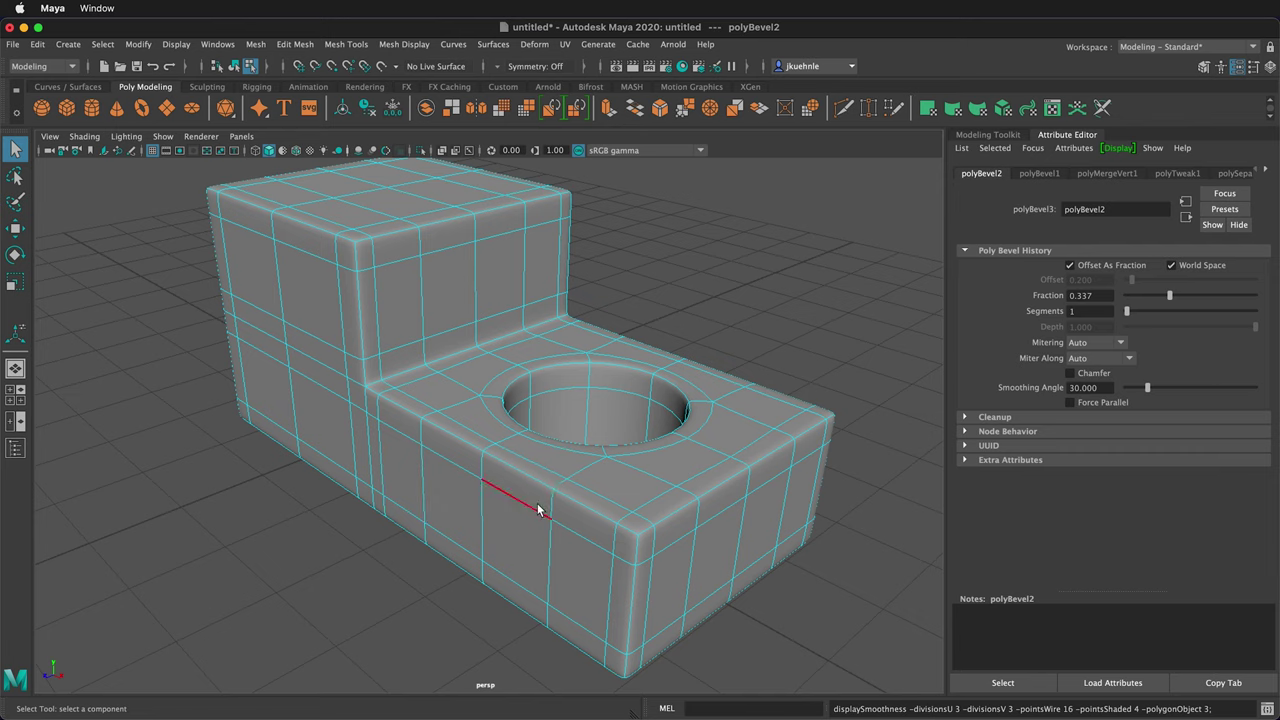
key("1")
scroll(338, 381, "up", 5)
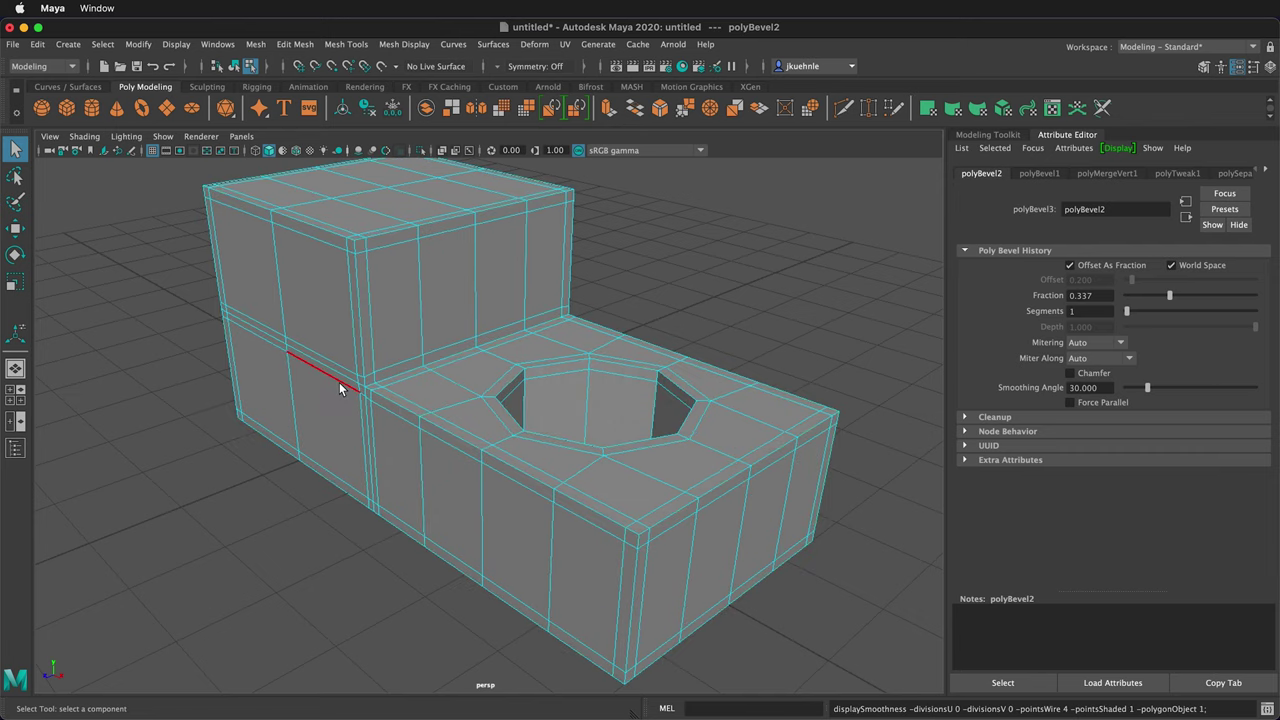
left_click_drag(306, 366, 437, 323, "alt")
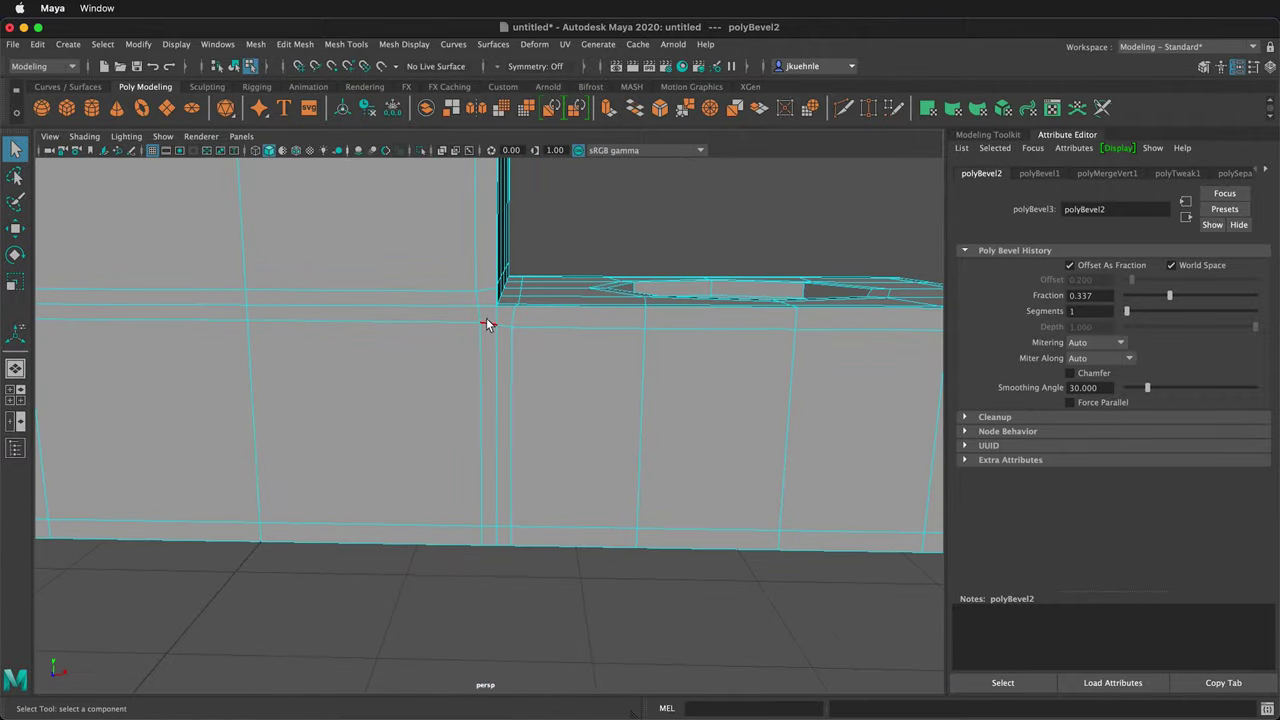
left_click_drag(505, 361, 494, 379, "alt")
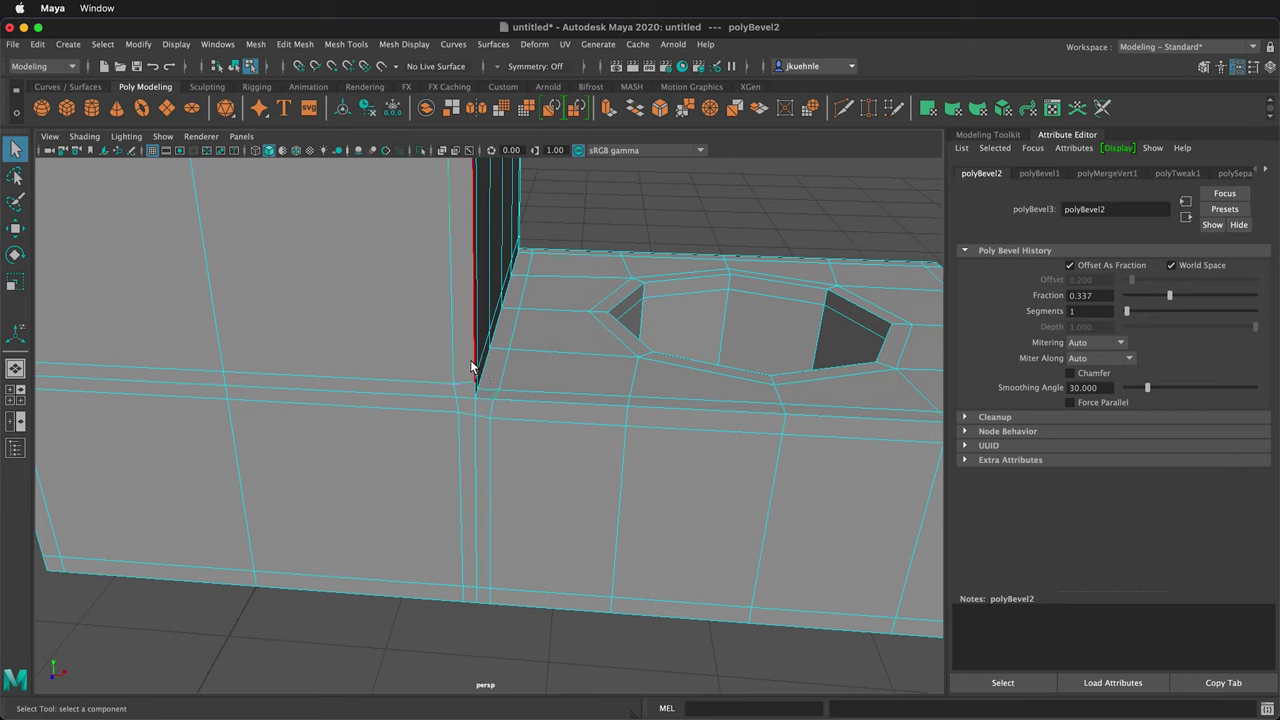
Step: Select the support-loop vertices up the inner corner and scale them flat into a line
key("F9")
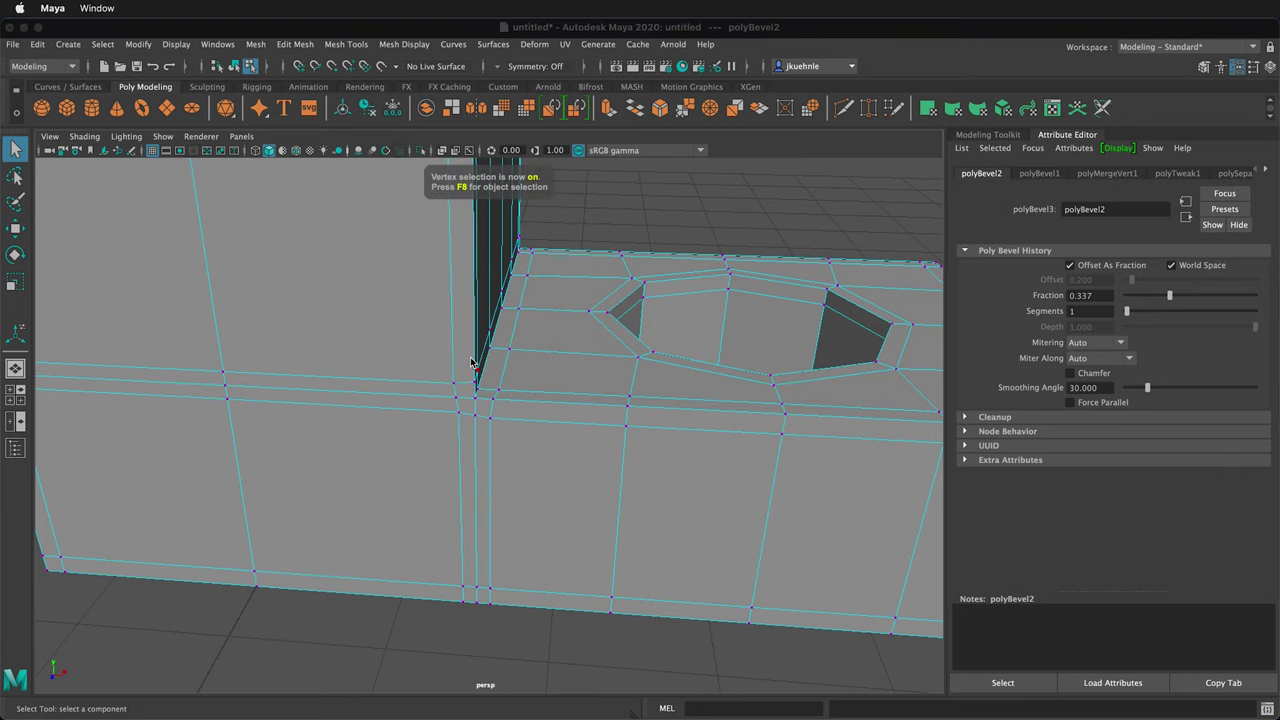
left_click(225, 375)
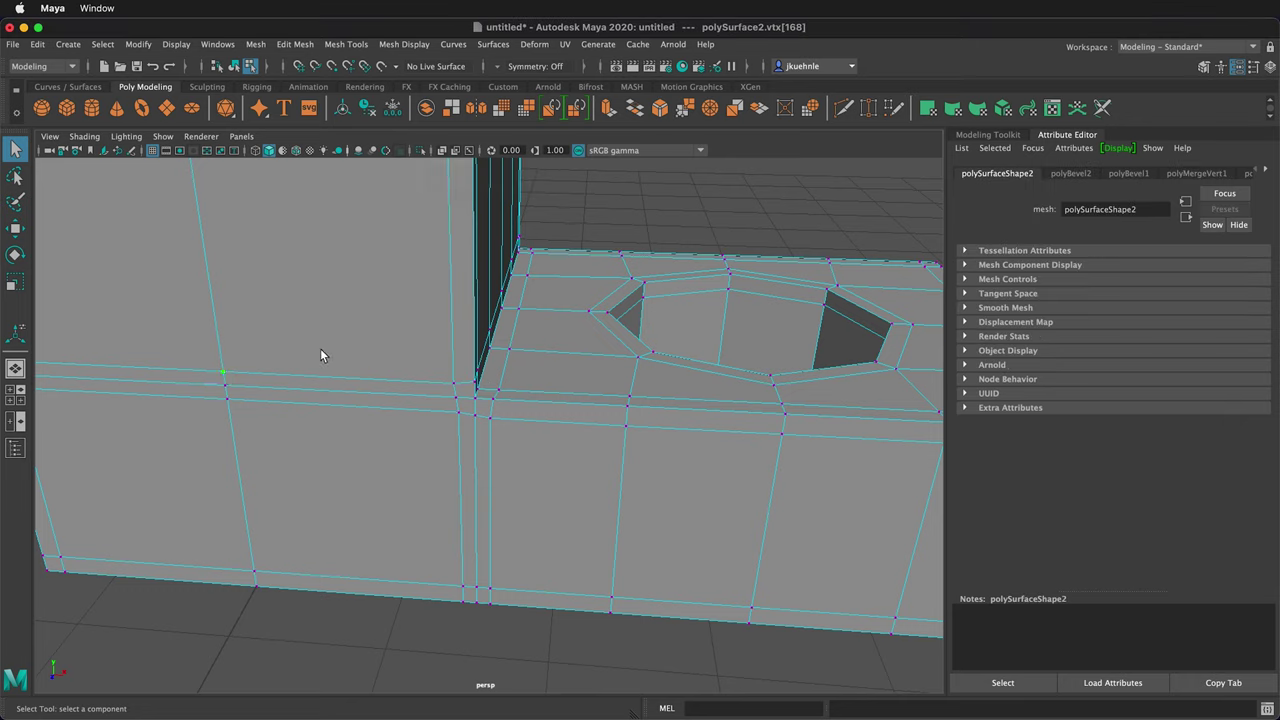
double_click(455, 385, "shift")
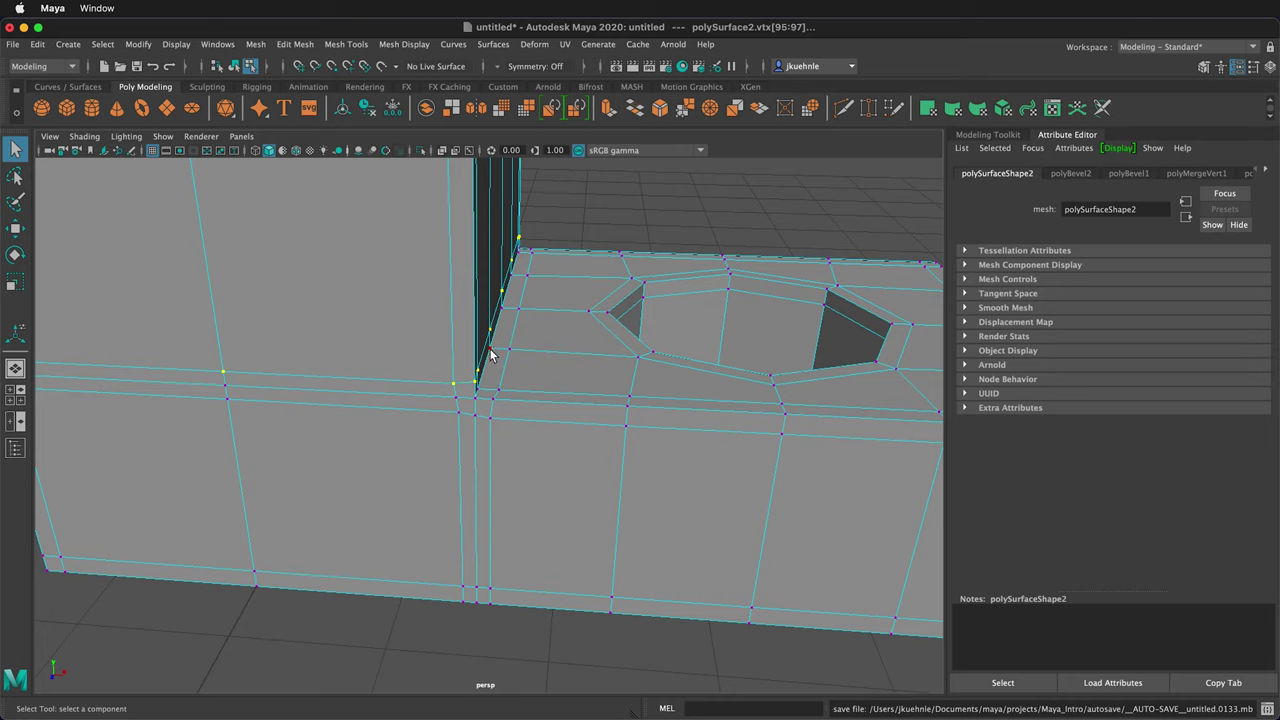
key("r")
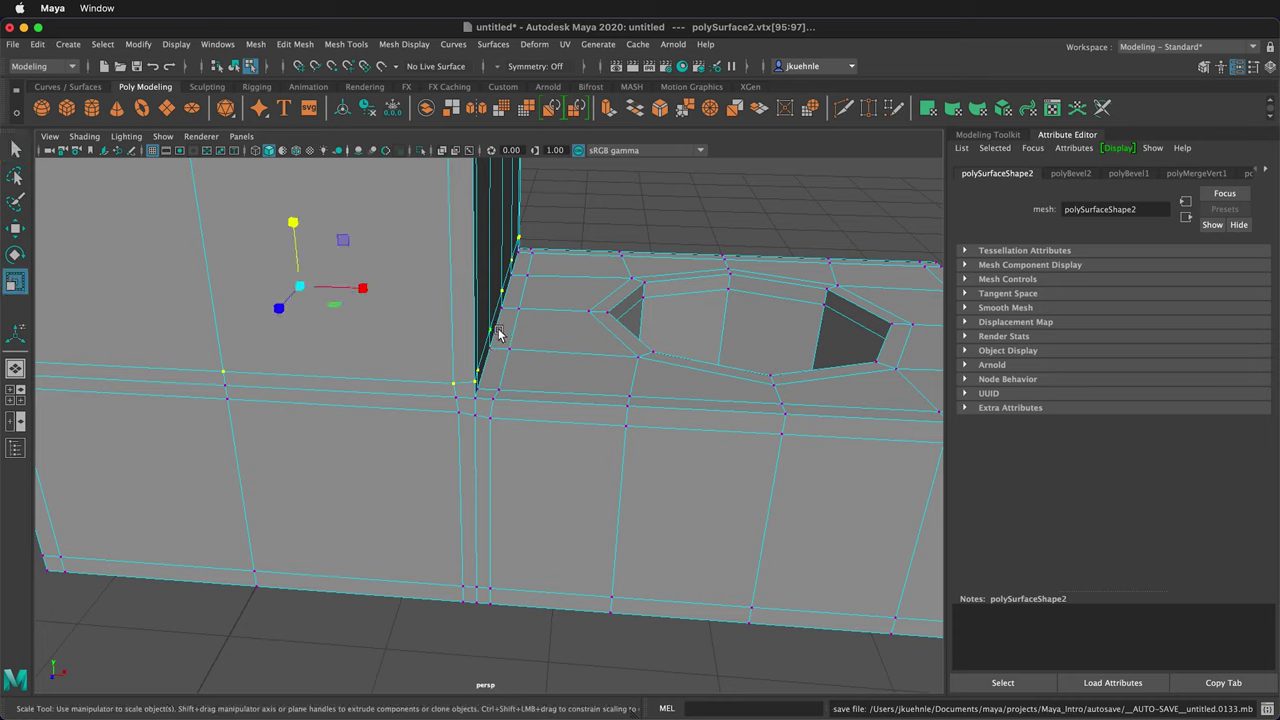
left_click_drag(298, 251, 314, 368)
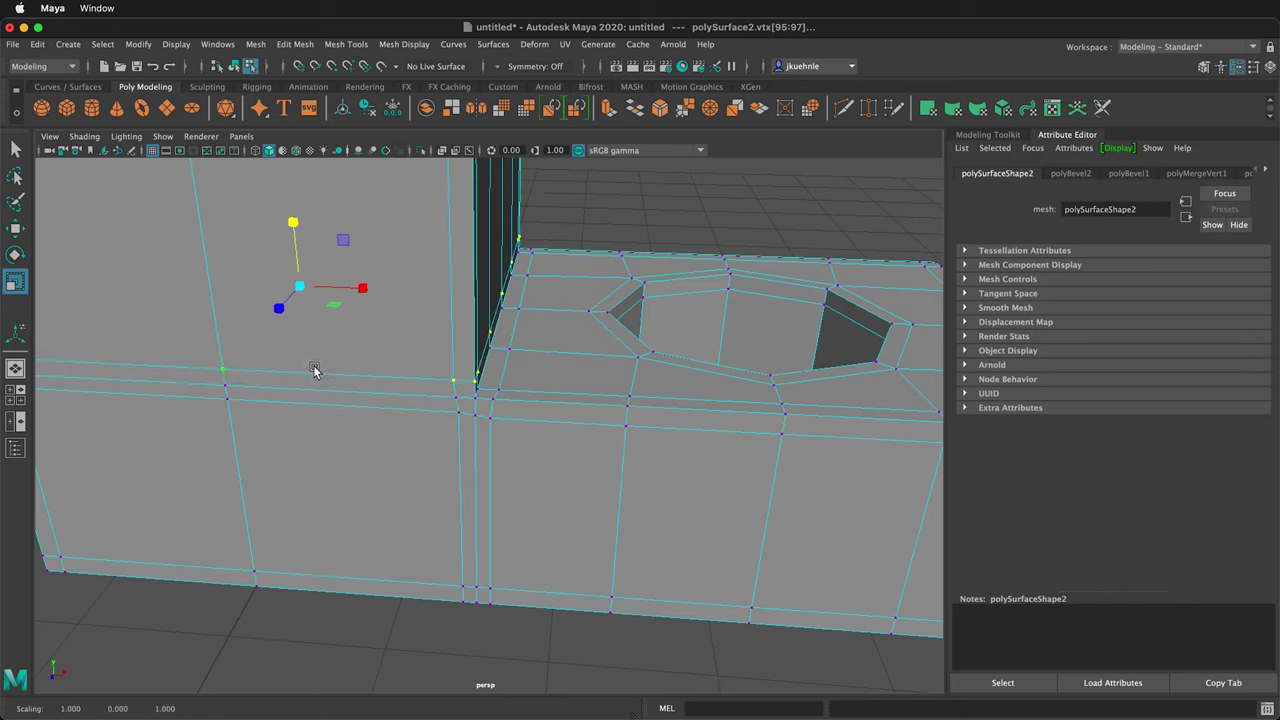
key("q")
Step: Line up the vertical vertex loops beside the inner corner and on the front support loop
left_click(457, 398)
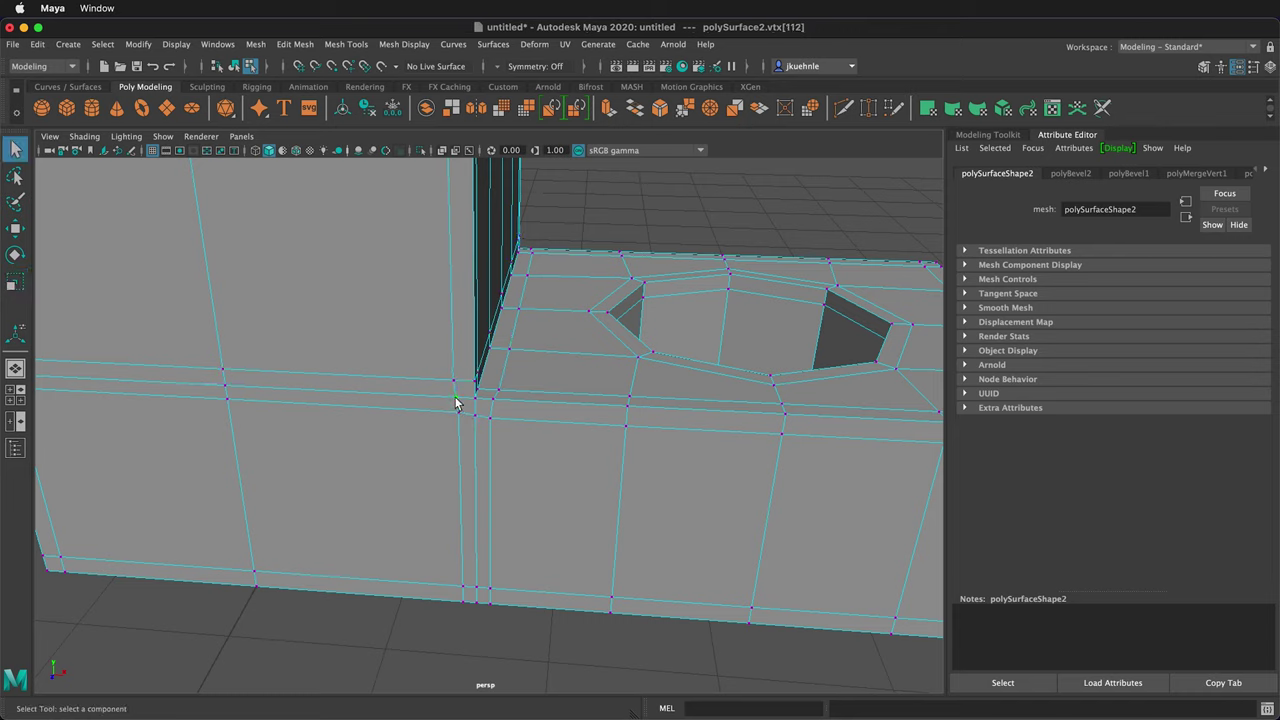
double_click(459, 413)
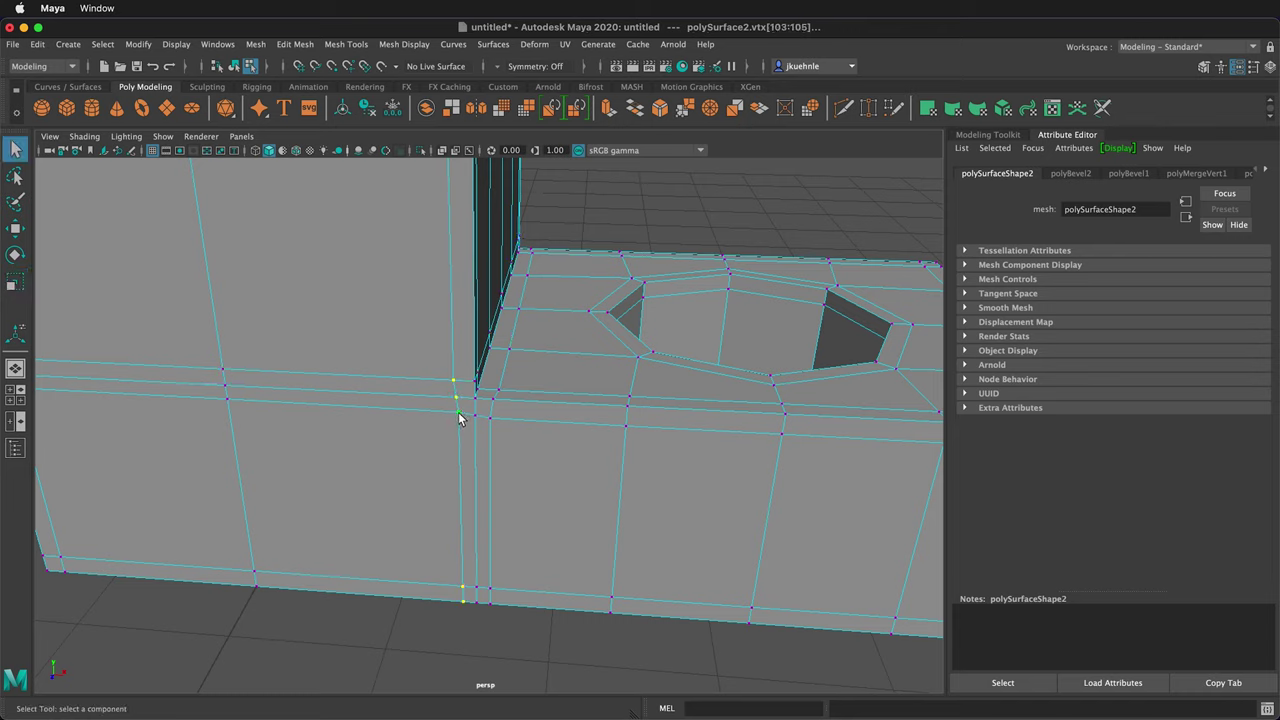
left_click_drag(538, 309, 381, 322)
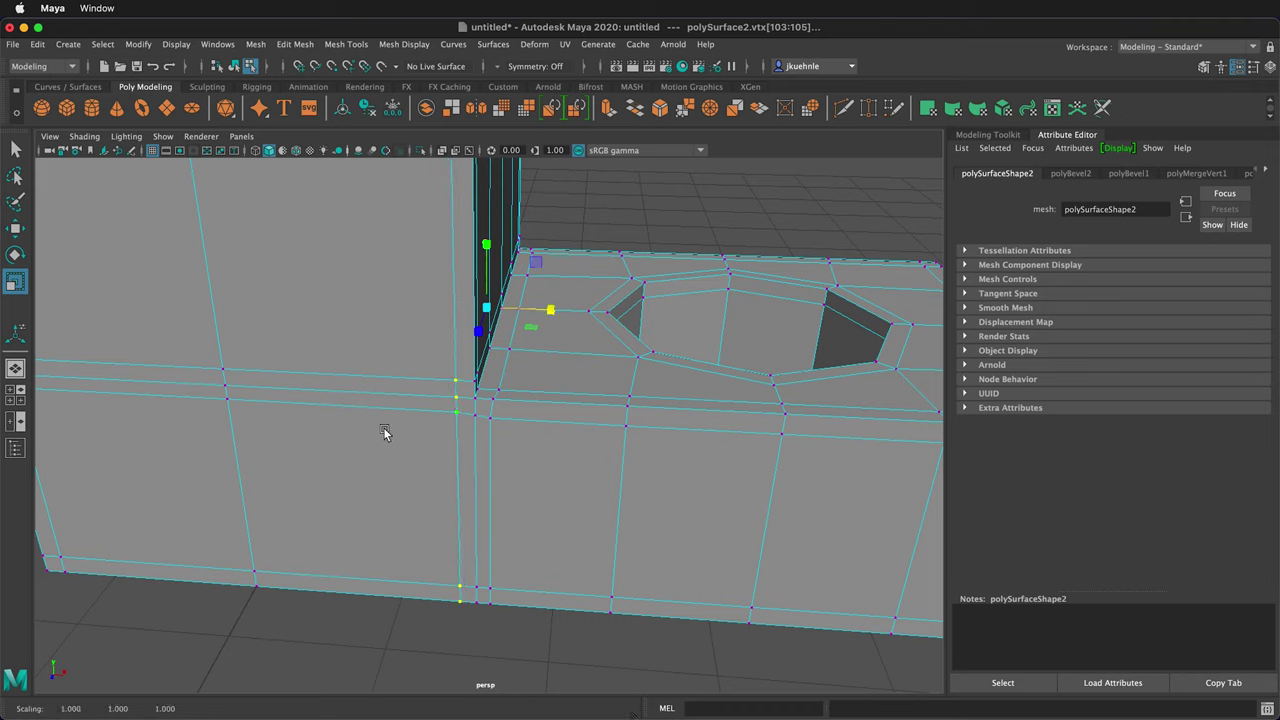
key("q")
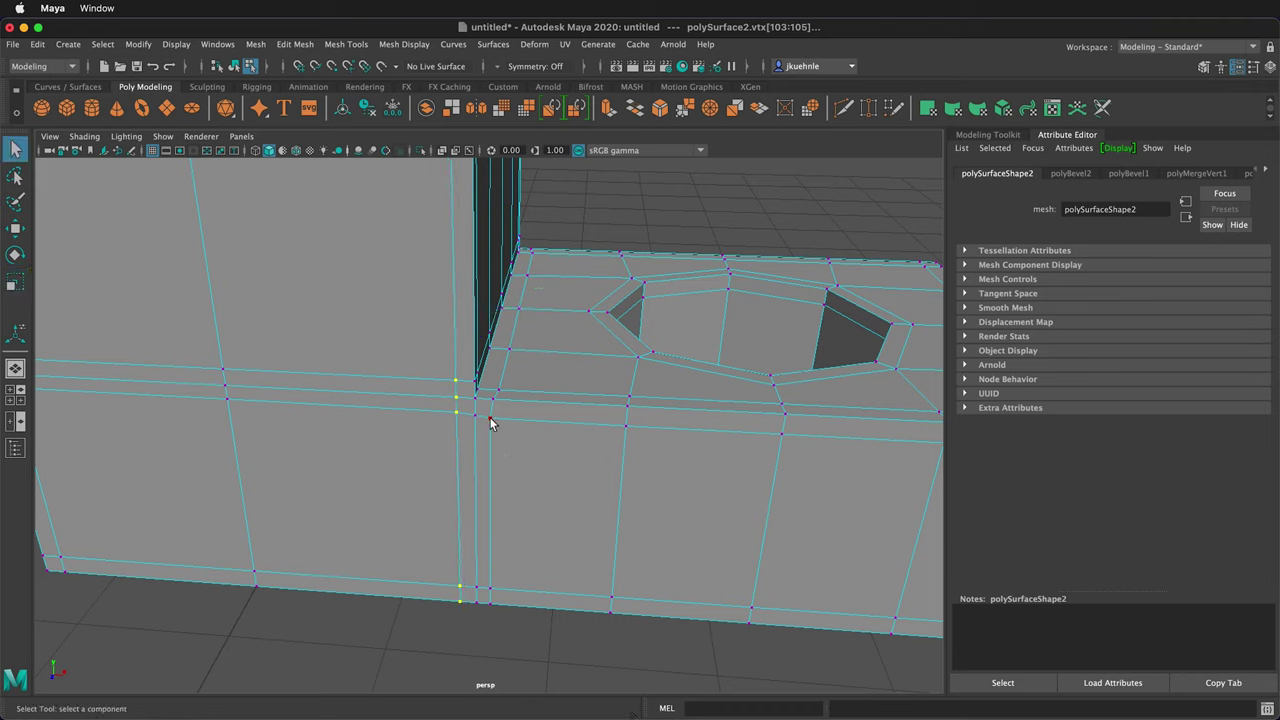
left_click(490, 418)
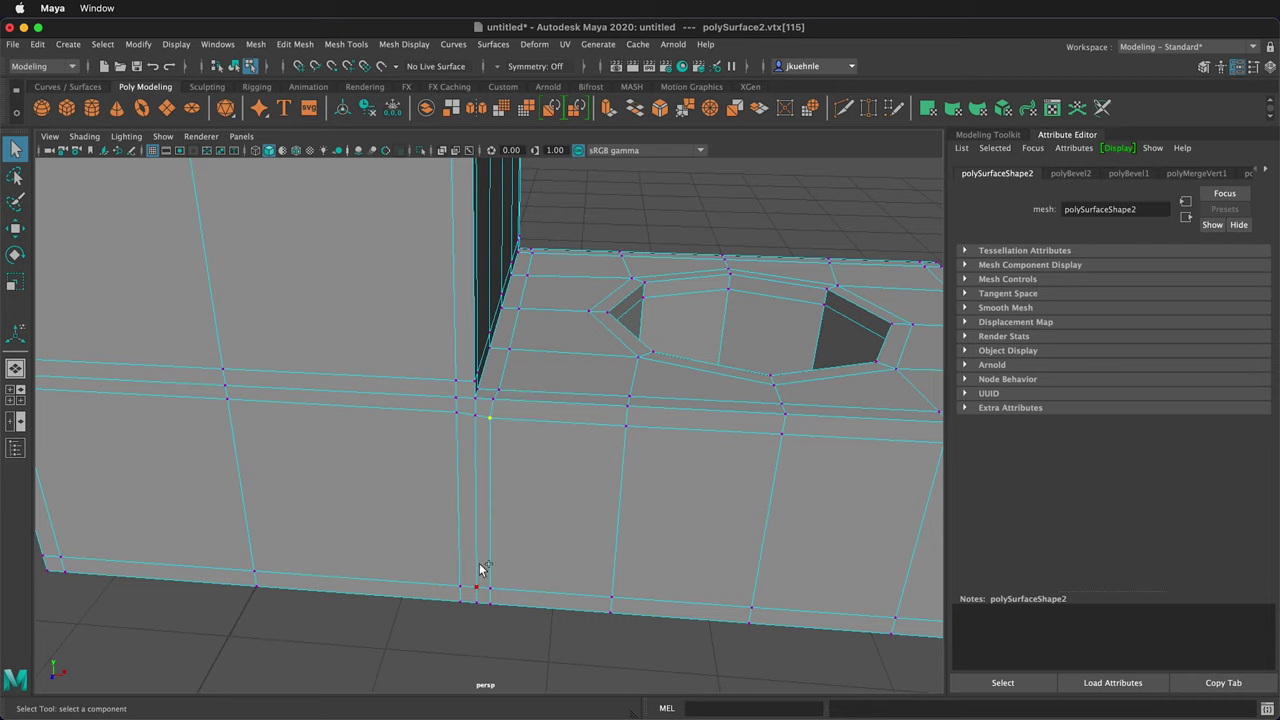
double_click(490, 600, "shift")
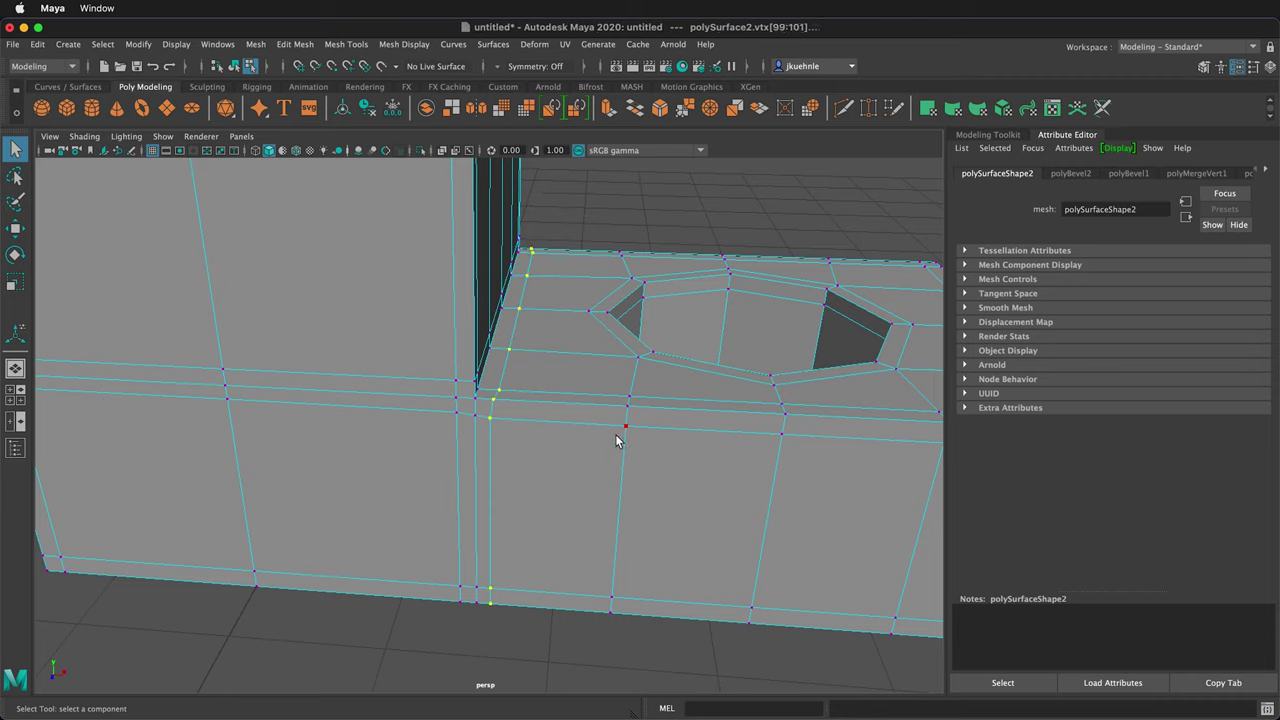
key("r")
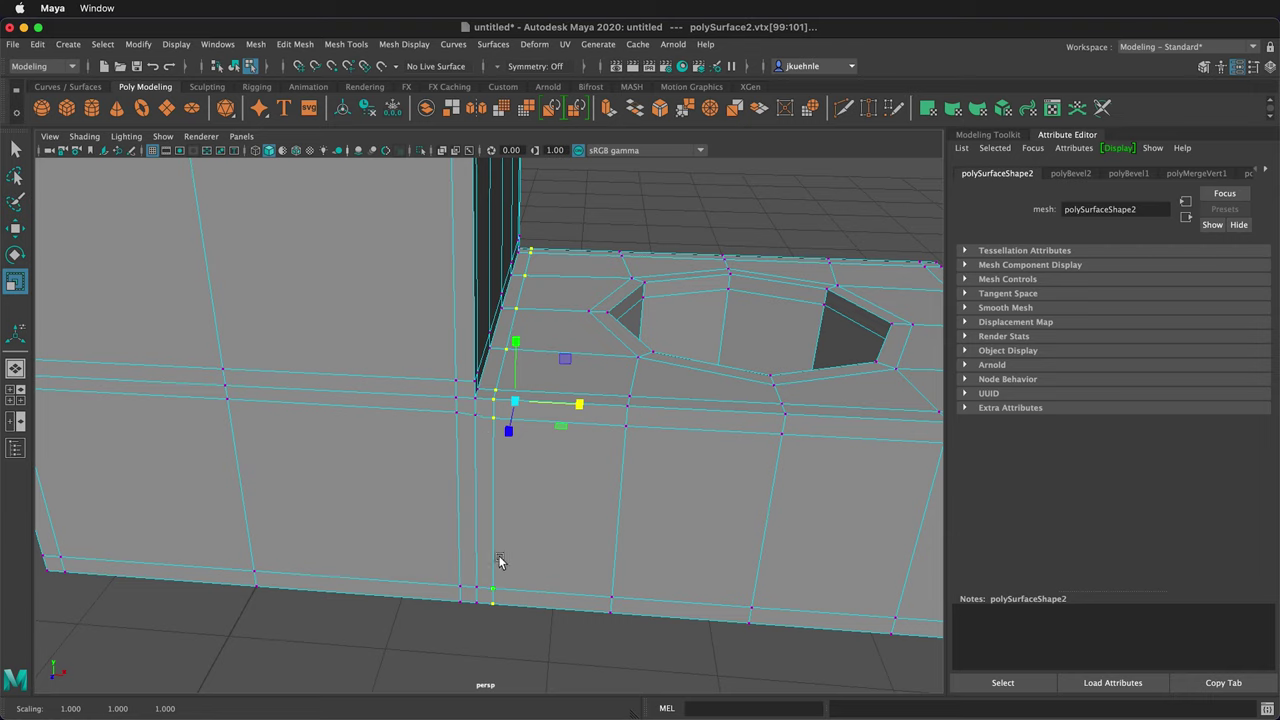
key("q")
Step: Flatten the horizontal support loop by scaling its vertices in Y
left_click(458, 417)
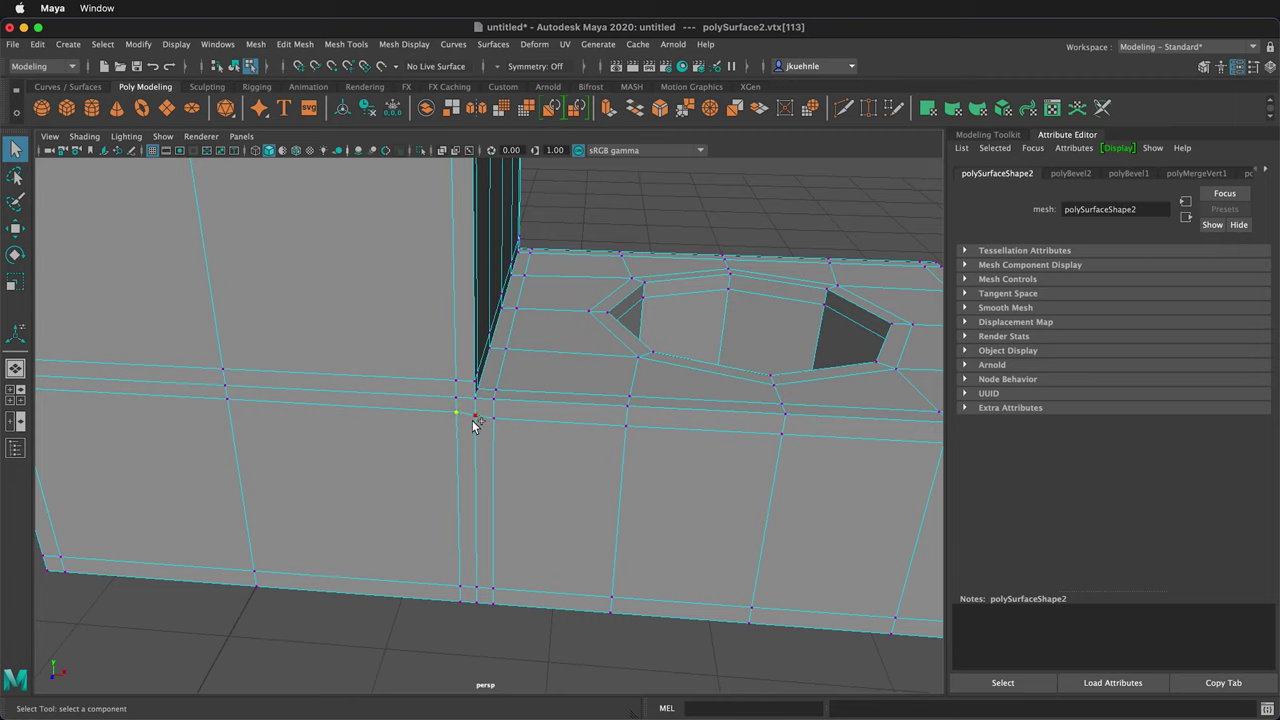
double_click(476, 416, "shift")
key("r")
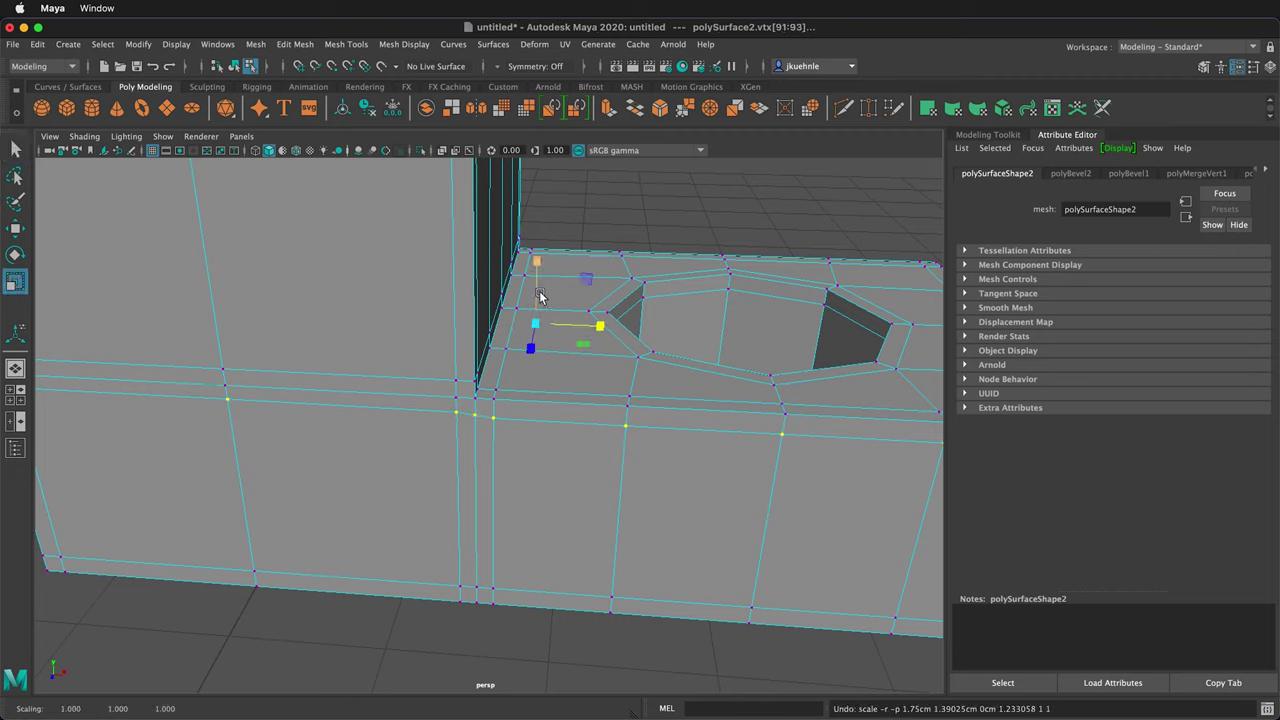
left_click_drag(536, 263, 485, 432)
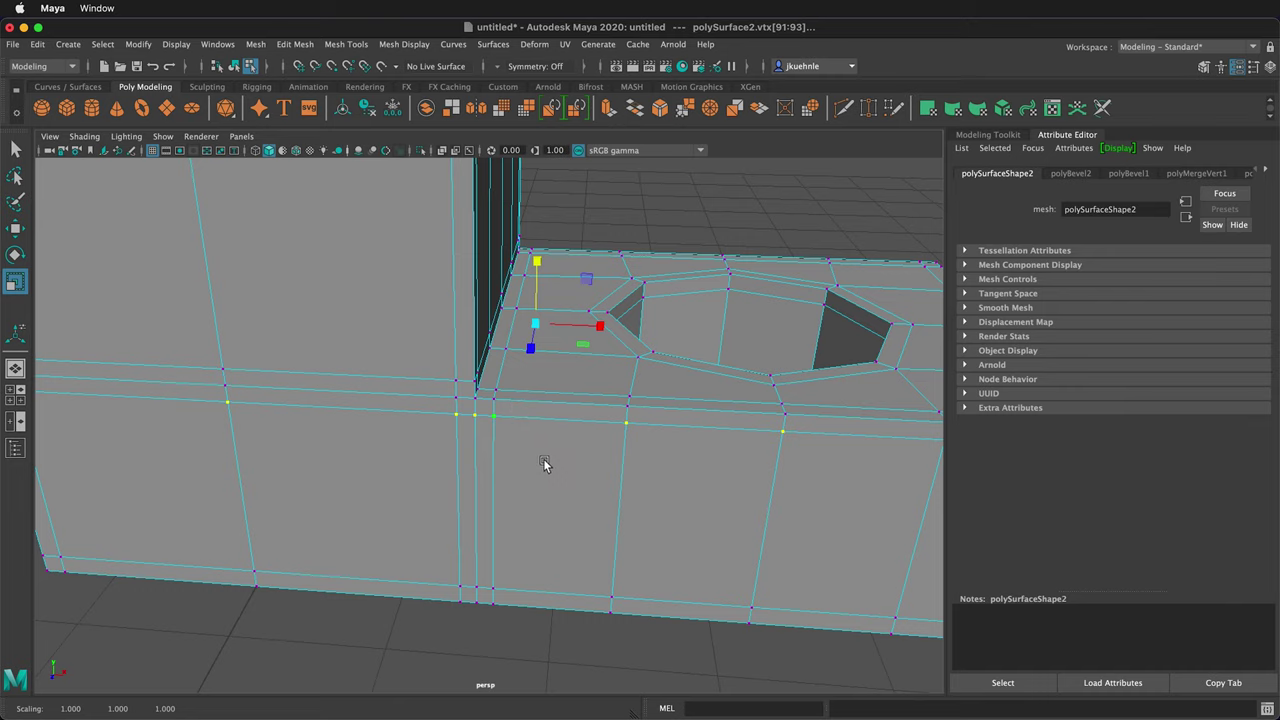
Step: Zoom out and toggle the smooth preview to compare it against the cage
key("q")
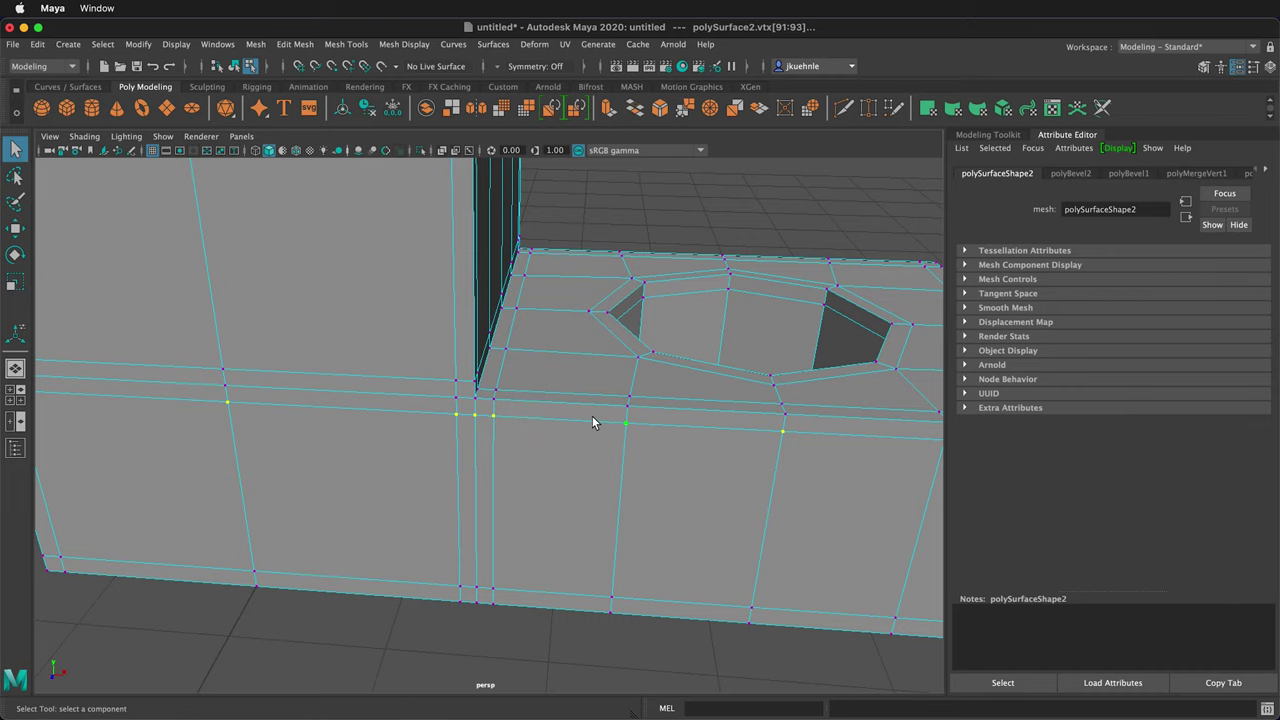
mouse_move(592, 416)
left_mouse_down("alt")
mouse_move(604, 399)
mouse_move(575, 403)
left_mouse_up("alt")
scroll(575, 403, "down", 6)
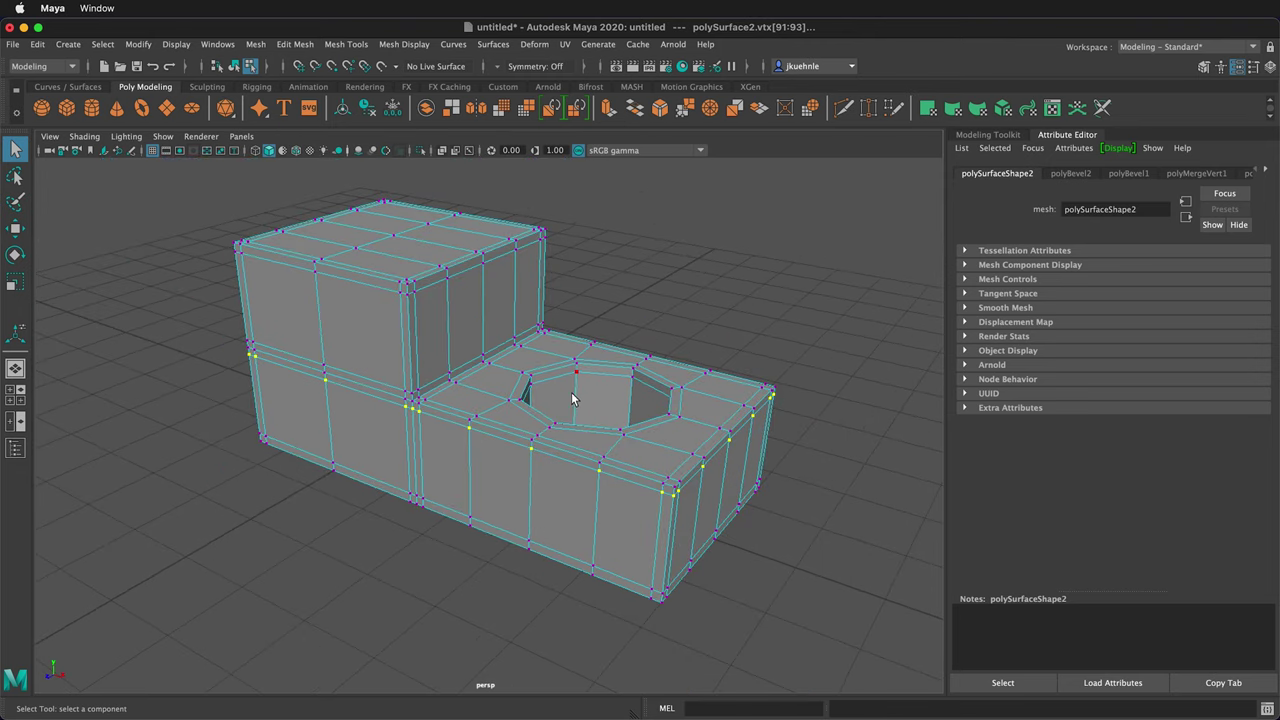
key("3")
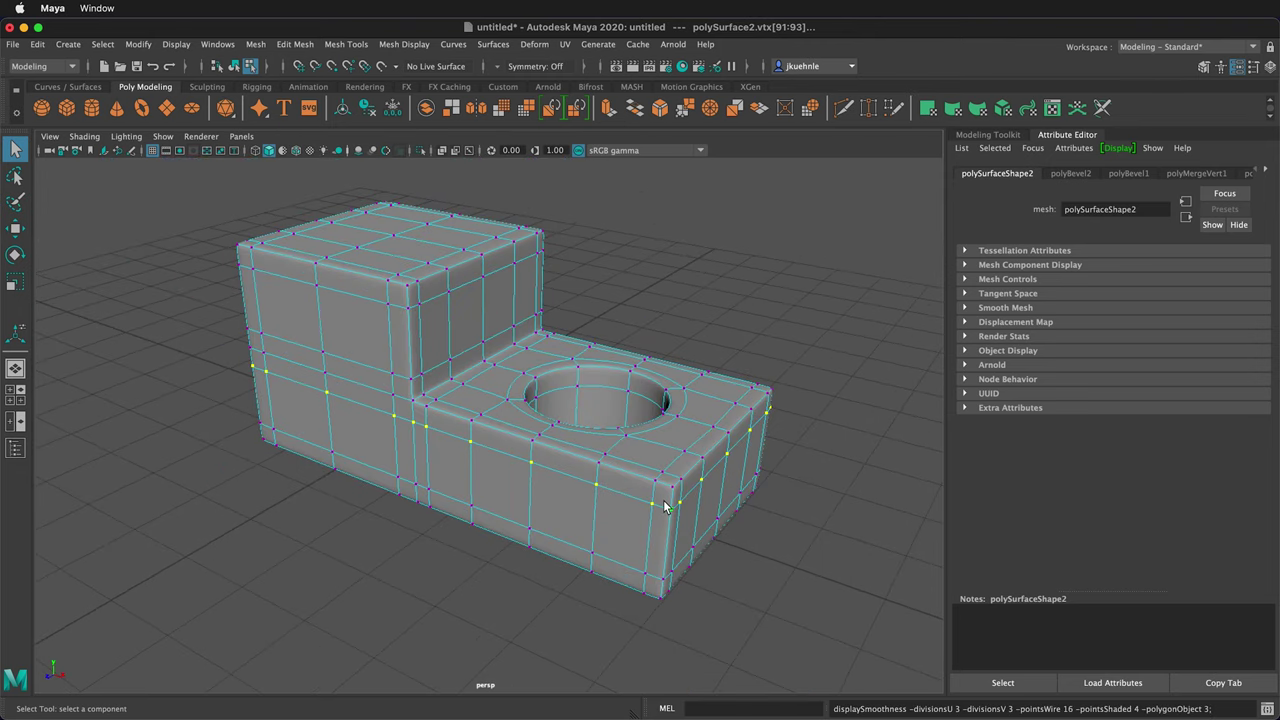
key("F10")
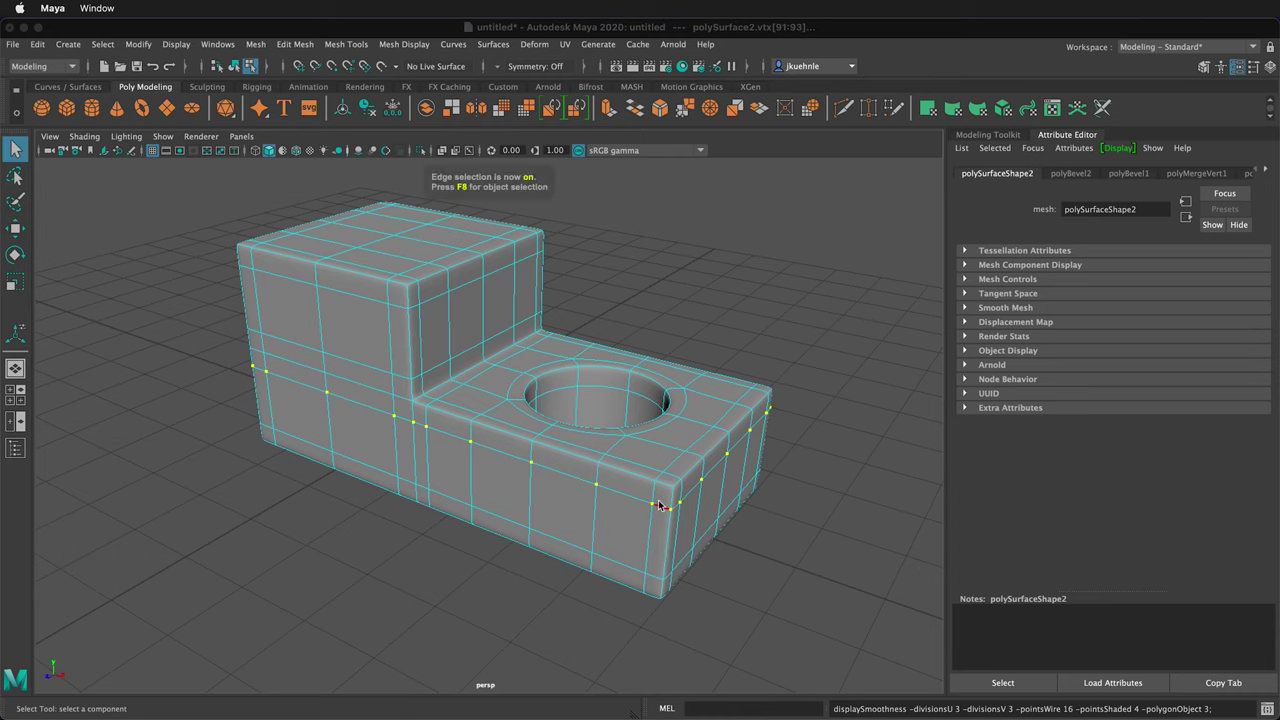
key("1")
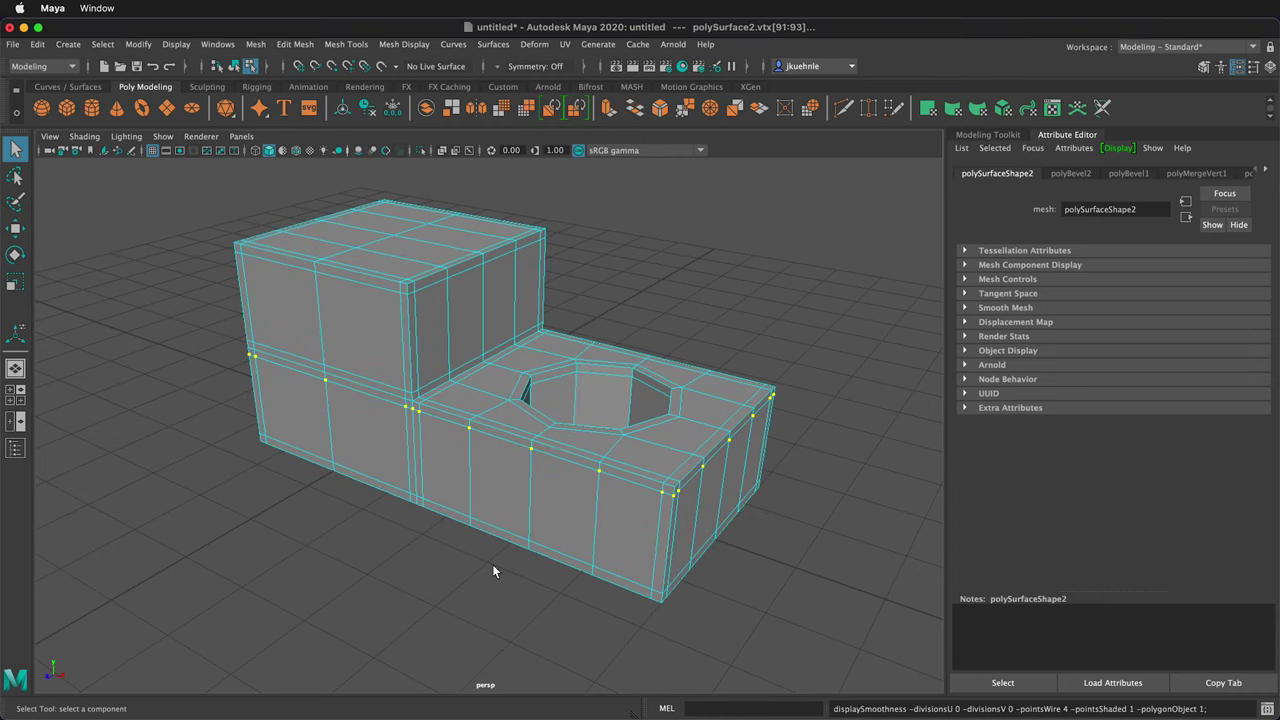
Step: Smooth-preview the hole side, then select the whole L-shaped mesh in object mode
scroll(439, 341, "up", 3)
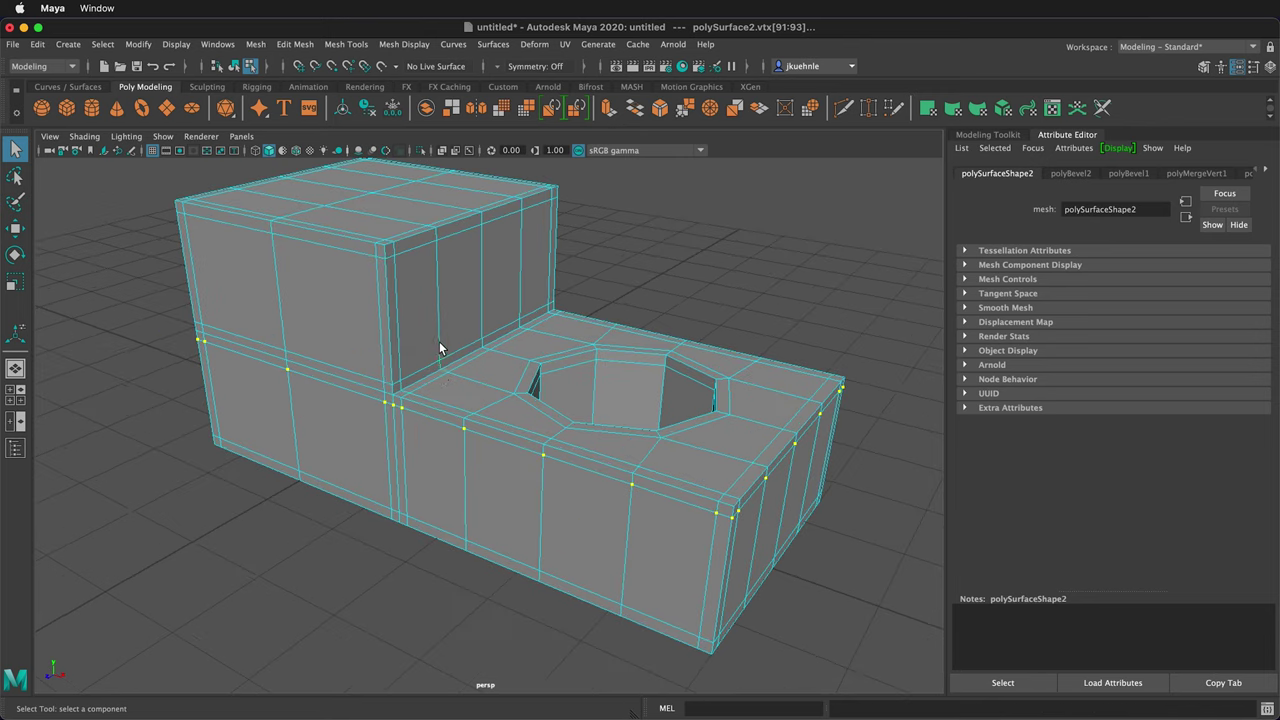
left_click_drag(686, 383, 514, 394, "alt")
key("3")
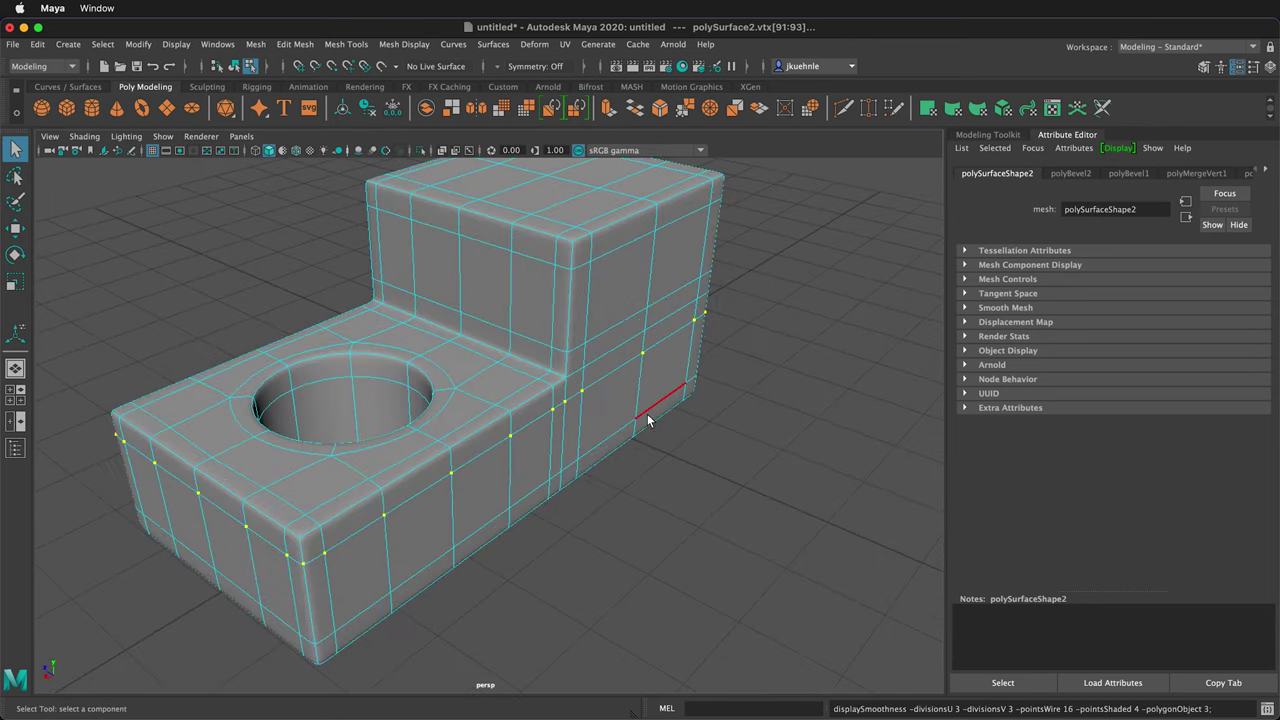
key("F8")
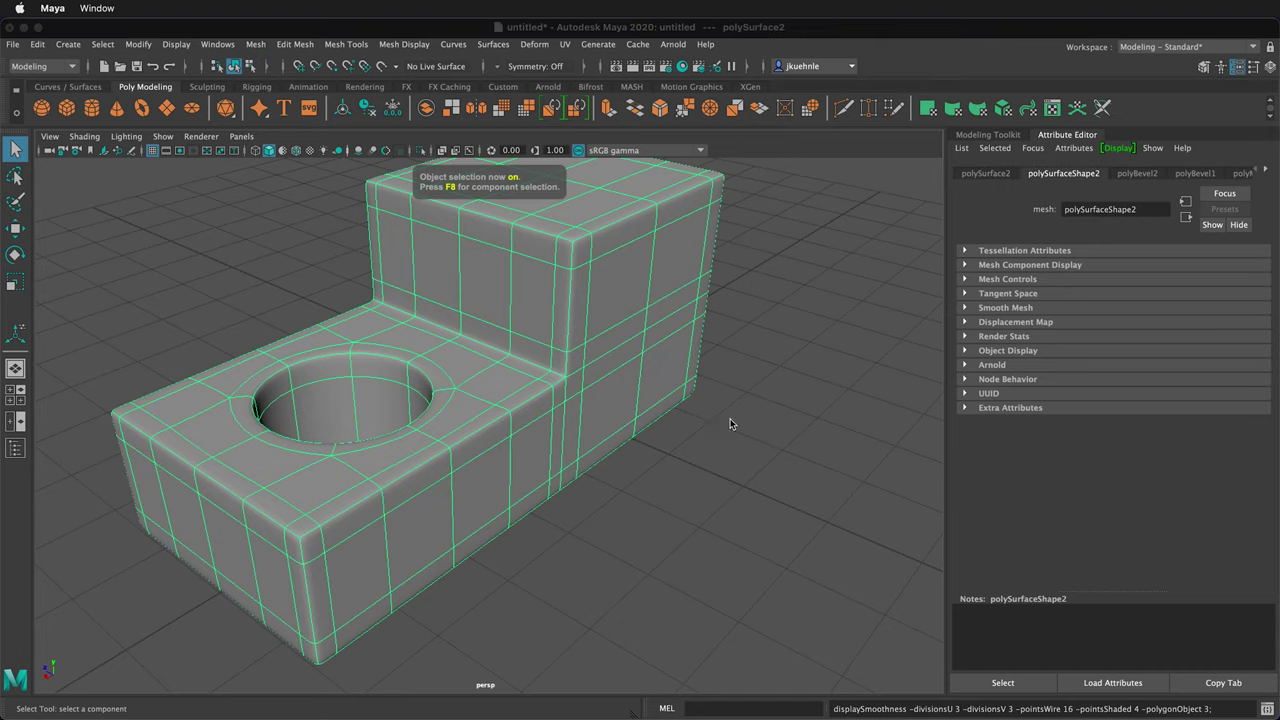
left_click(724, 425)
left_click_drag(529, 371, 460, 465, "alt")
left_click(541, 330)
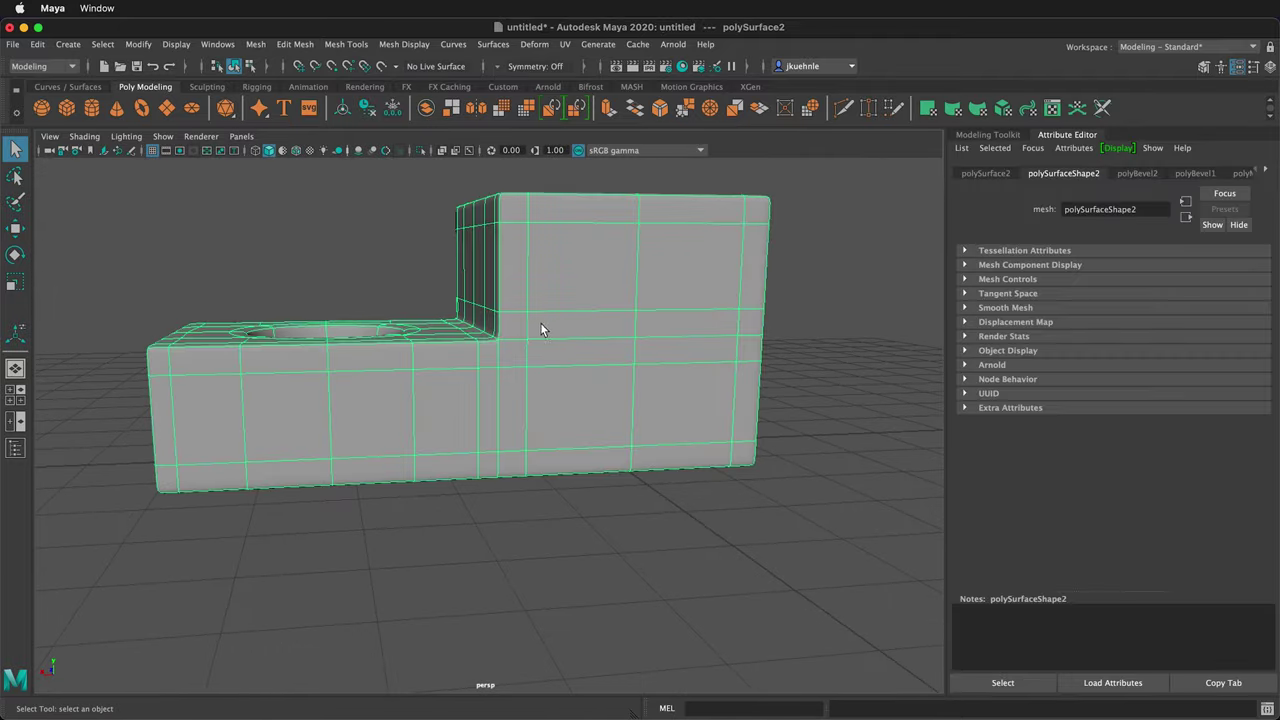
mouse_move(612, 377)
left_mouse_down("alt")
mouse_move(623, 391)
mouse_move(889, 397)
mouse_move(598, 382)
mouse_move(843, 383)
mouse_move(491, 417)
mouse_move(620, 392)
mouse_move(605, 389)
left_mouse_up("alt")
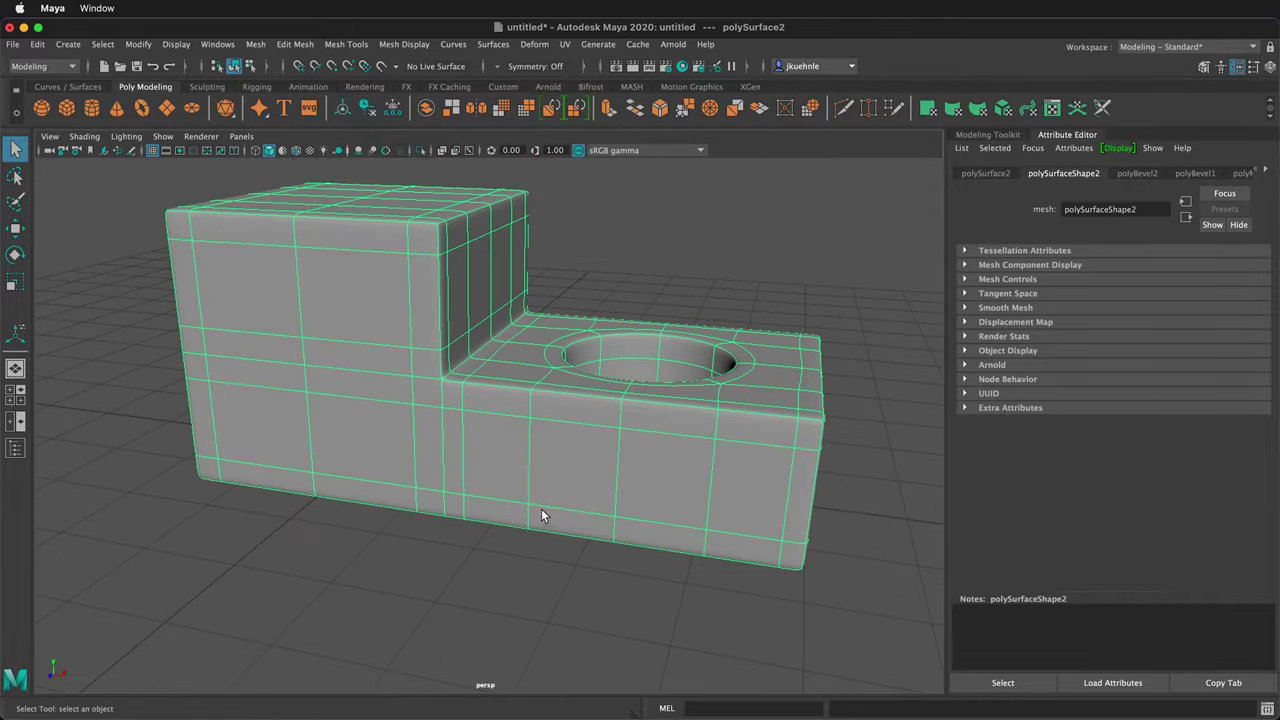
key("F11")
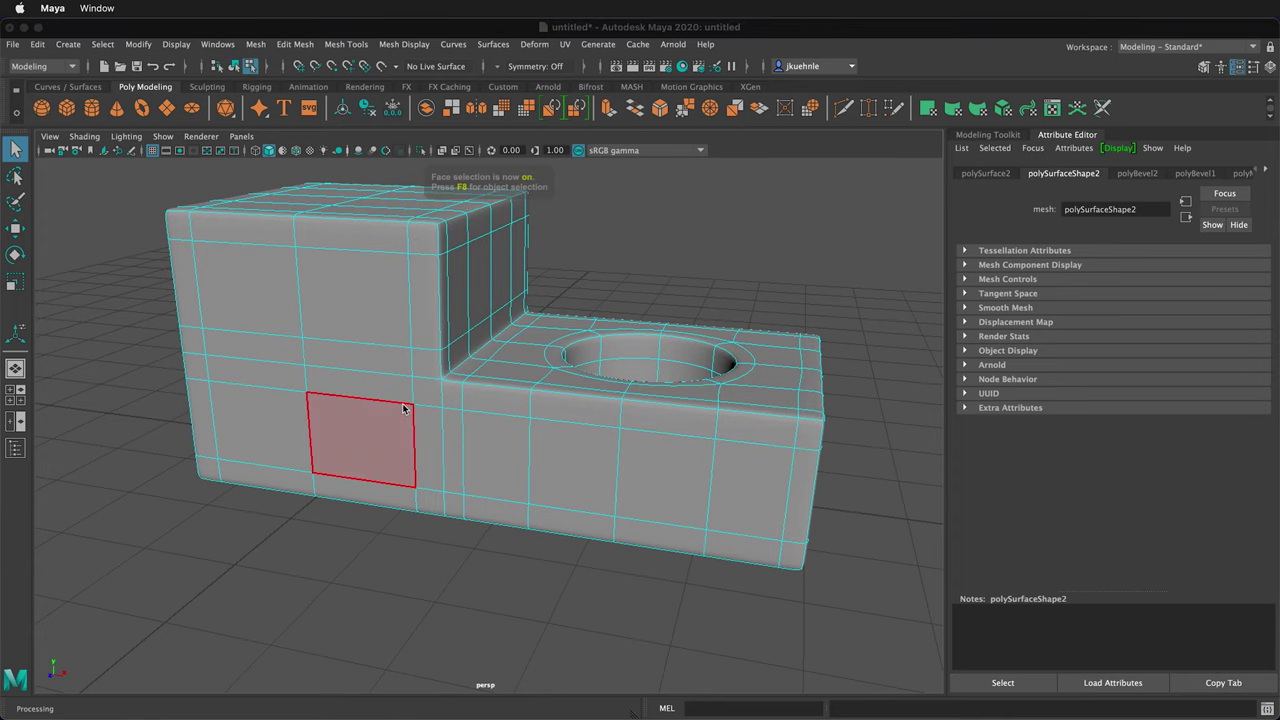
left_click(420, 398)
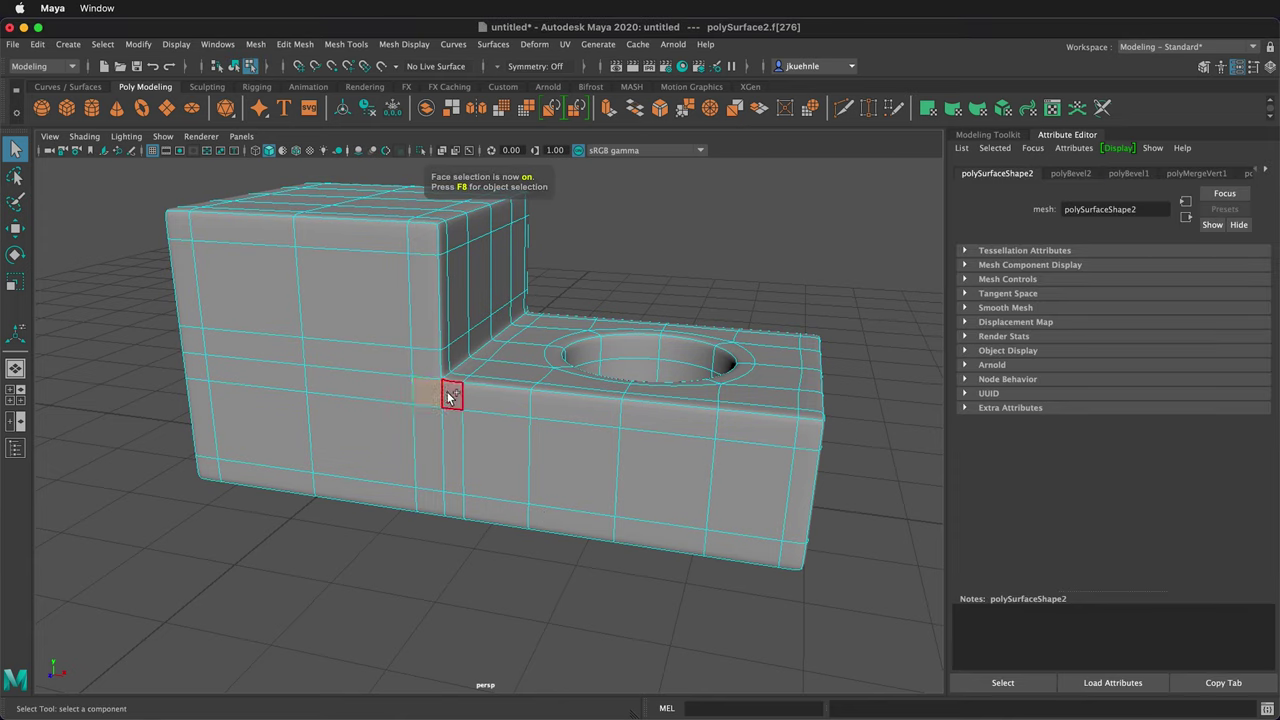
double_click(449, 391, "shift")
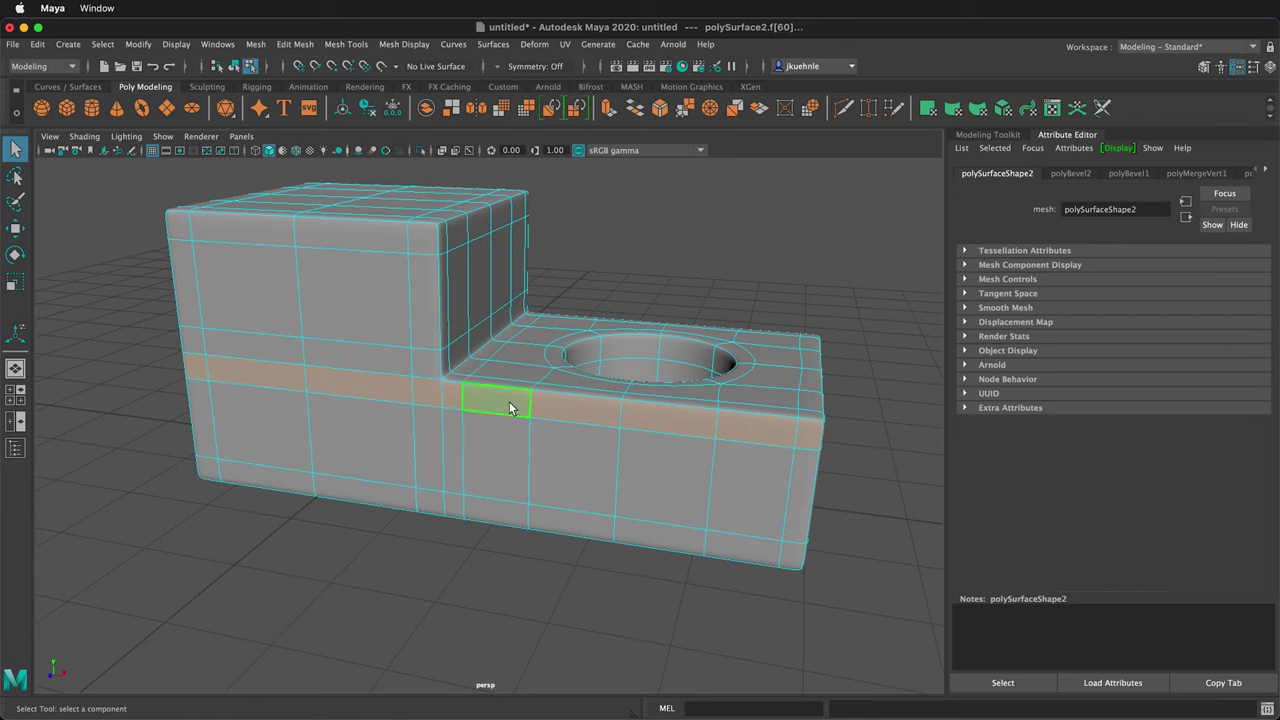
double_click(431, 287)
double_click(423, 366, "shift")
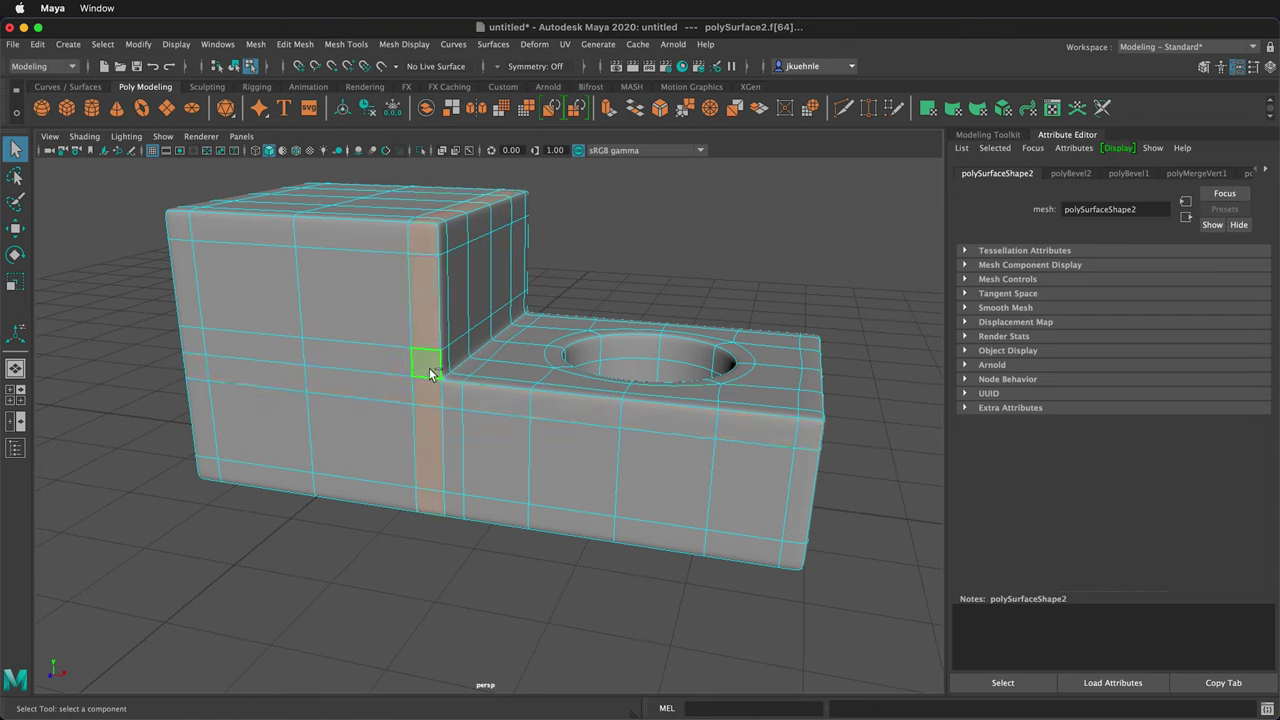
left_click(443, 363)
left_click(432, 370, "shift")
double_click(432, 370)
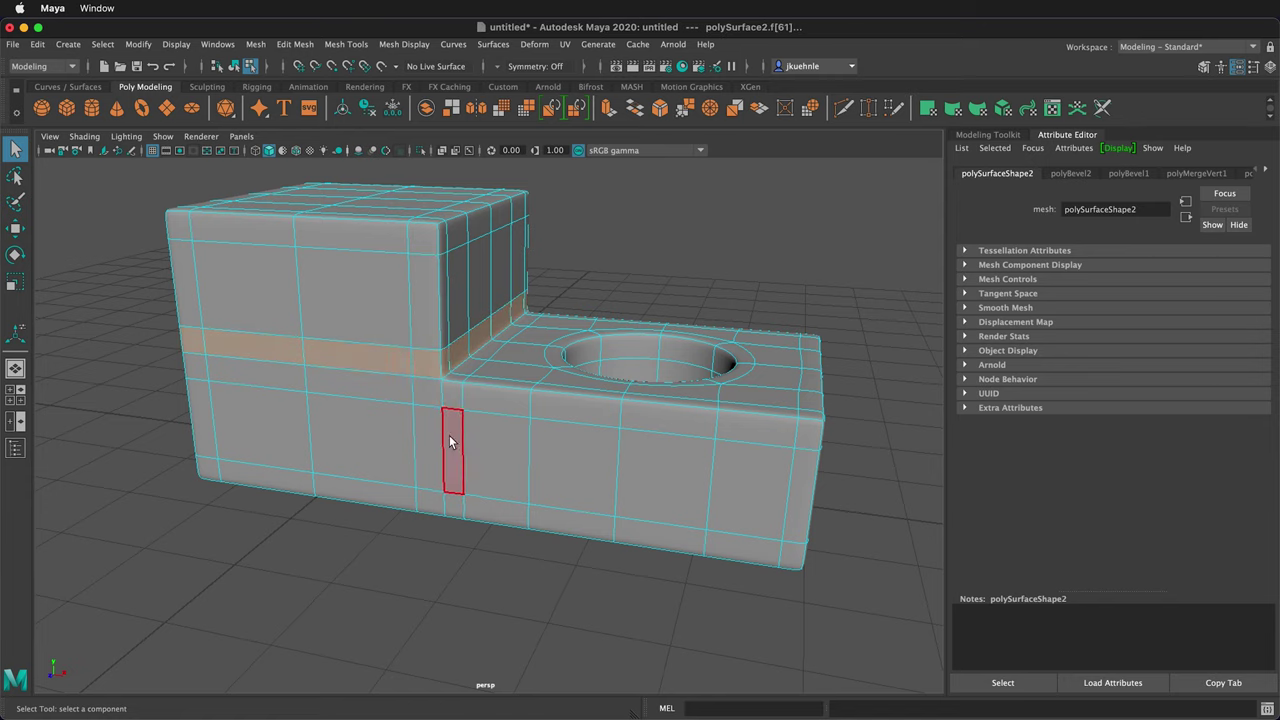
double_click(453, 400)
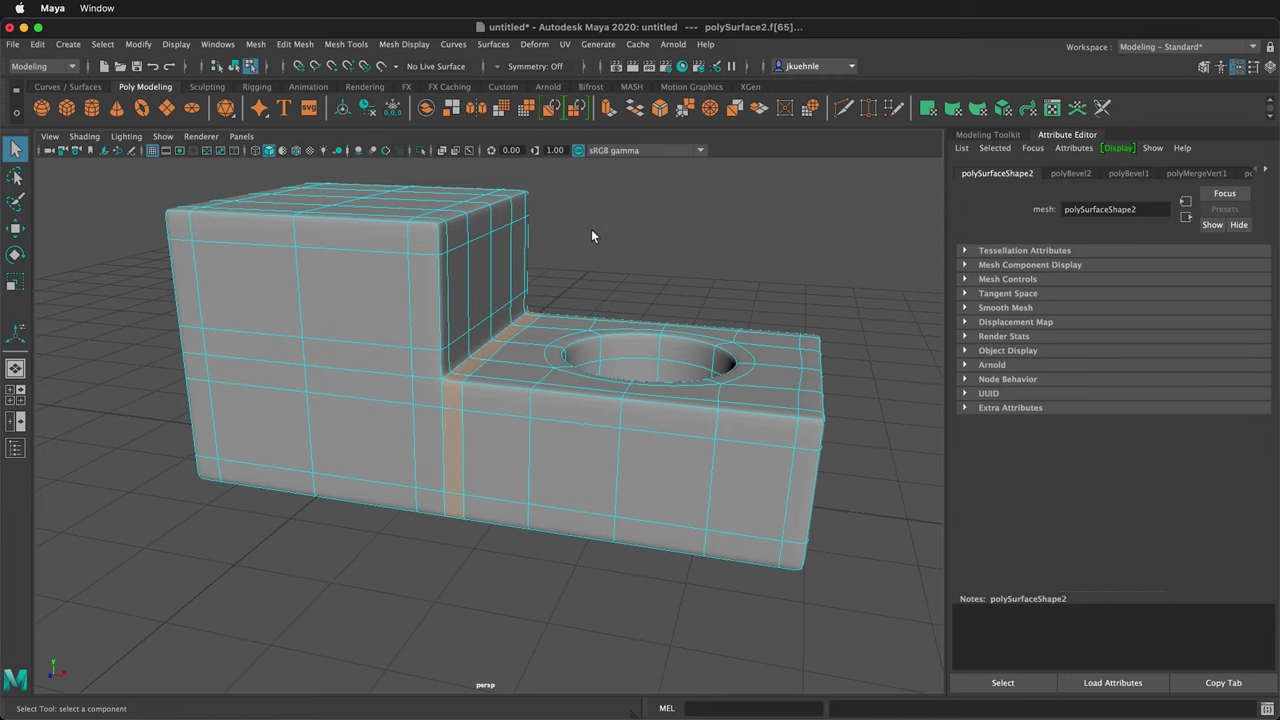
key("Right")
key("Right")
key("Right")
key("Right")
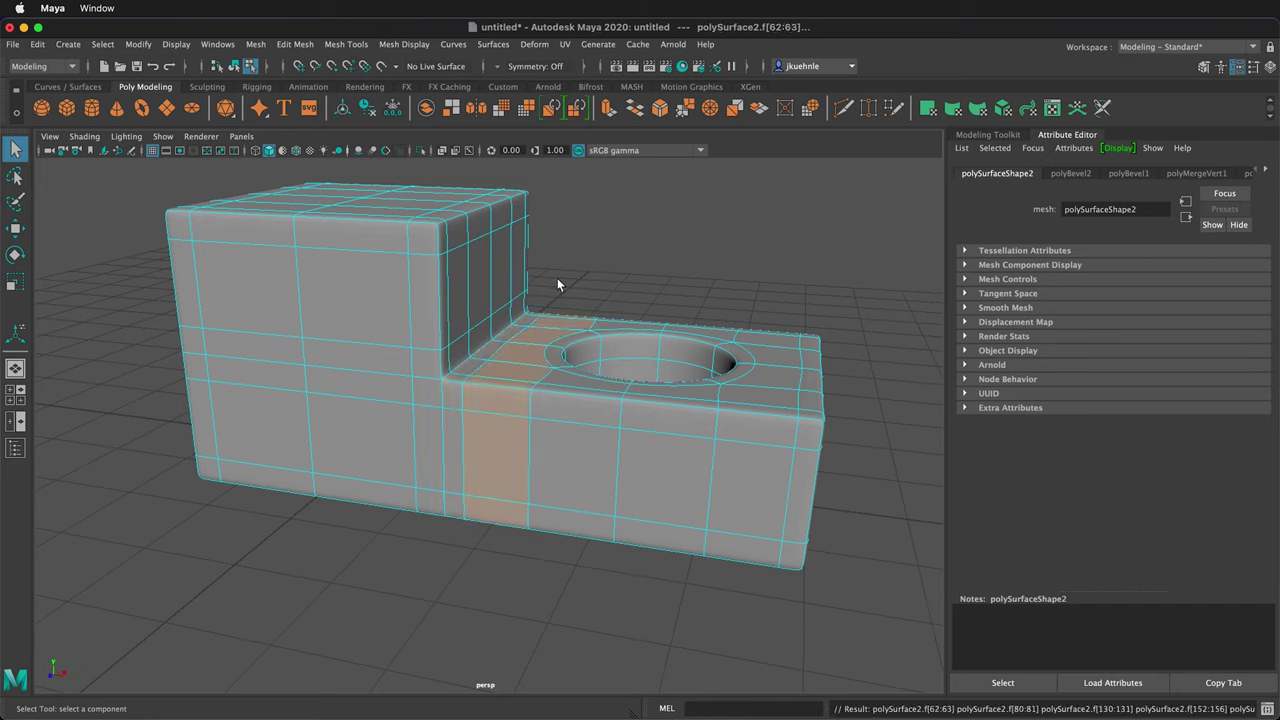
key("Left")
key("Left")
key("Left")
key("Left")
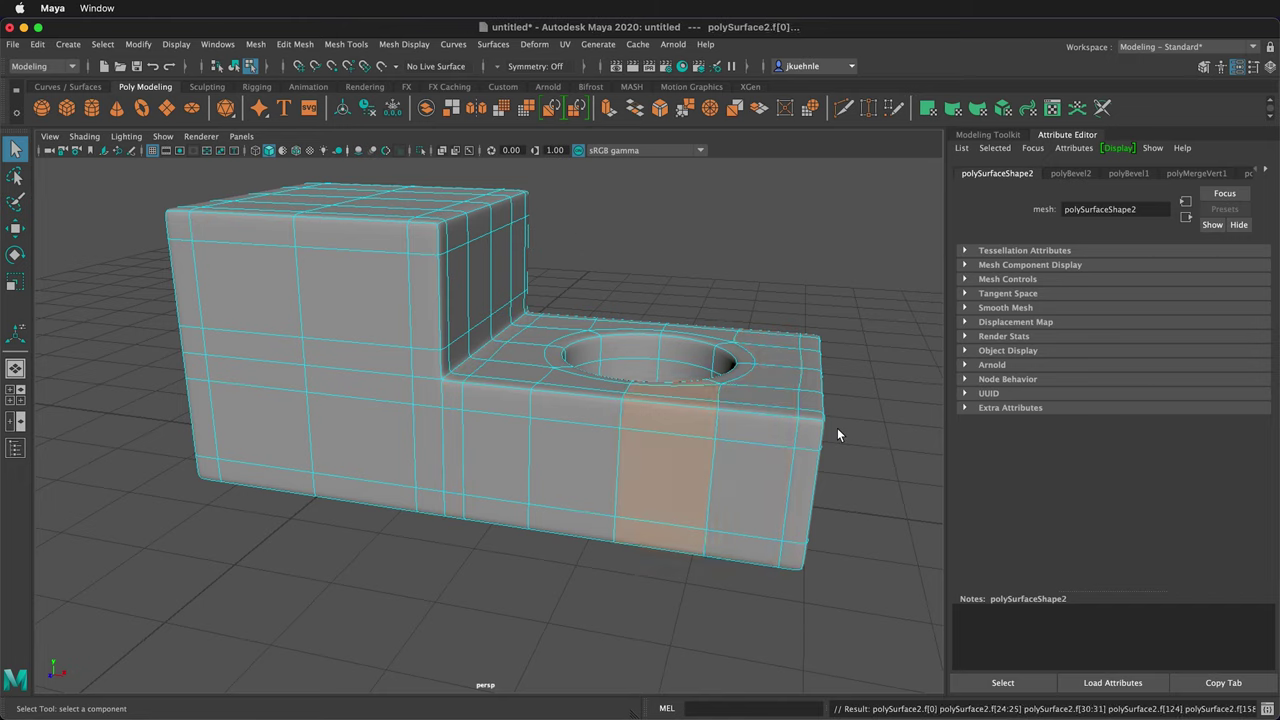
key("F8")
left_click_drag(415, 278, 478, 249, "alt")
left_click_drag(577, 297, 280, 319, "alt")
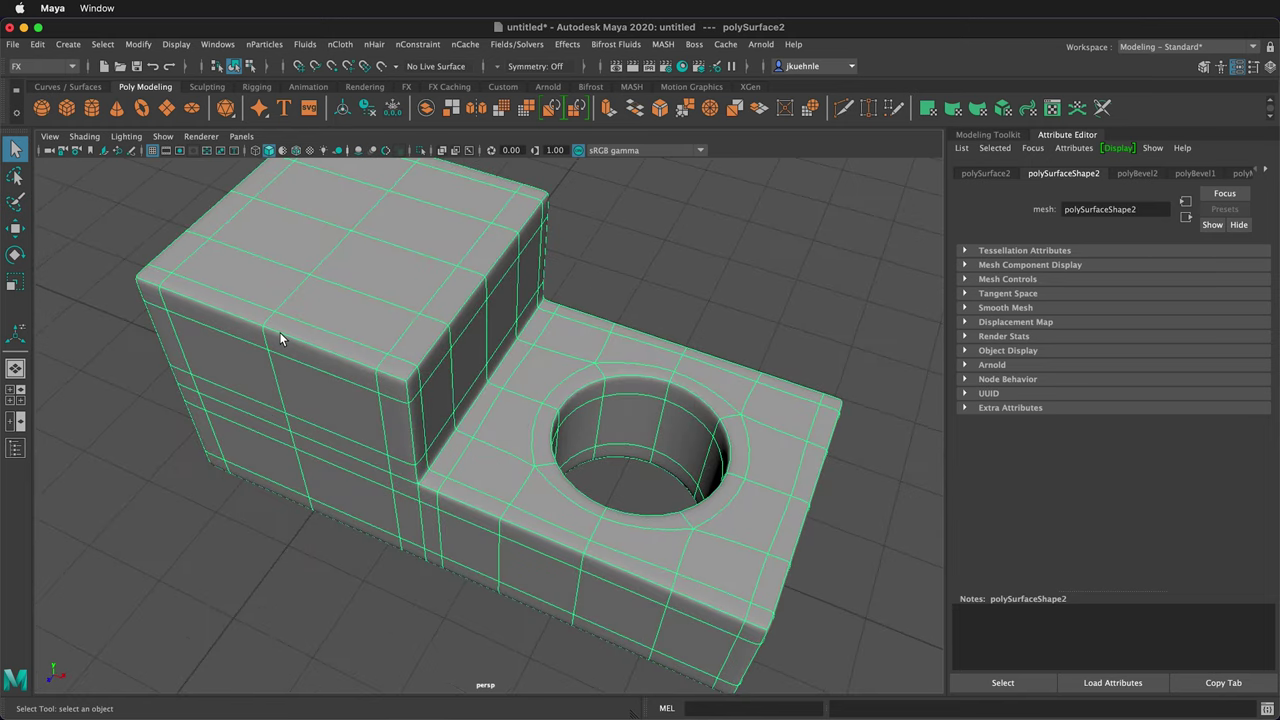